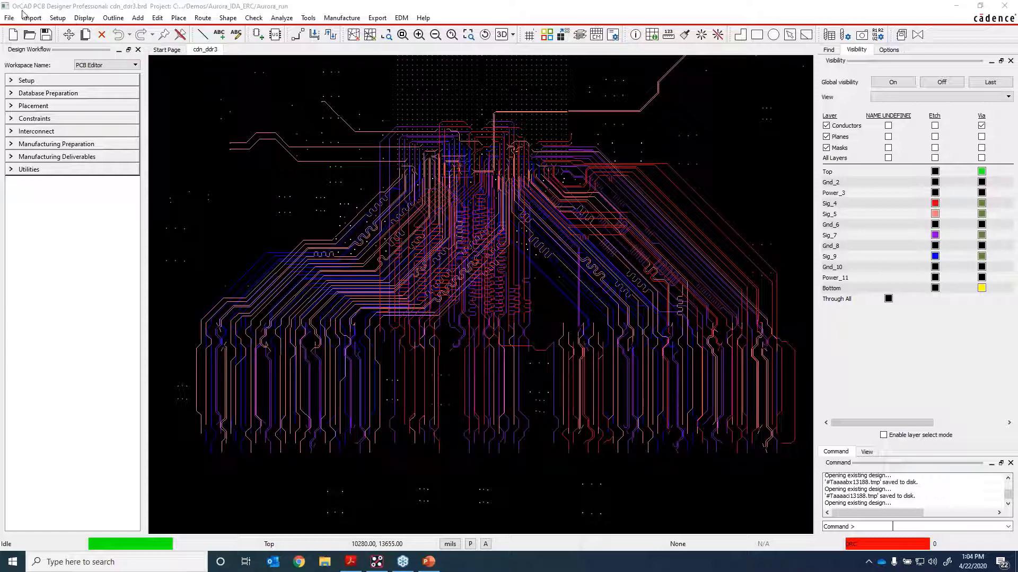
Step: Open the analysis workflow manager and set it to the Impedance Workflow with Net Based analysis mode
left_click(255, 116)
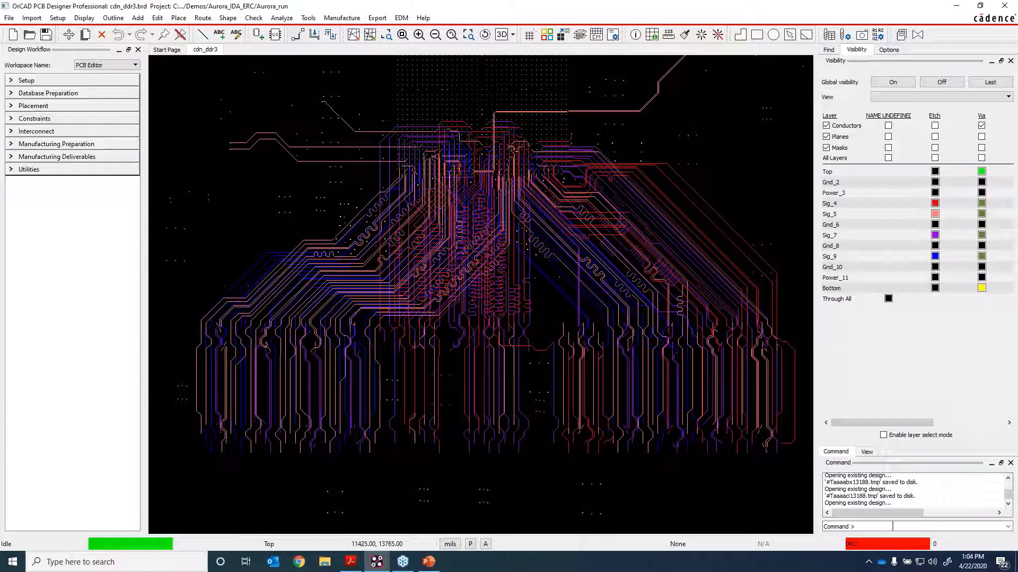
left_click(282, 17)
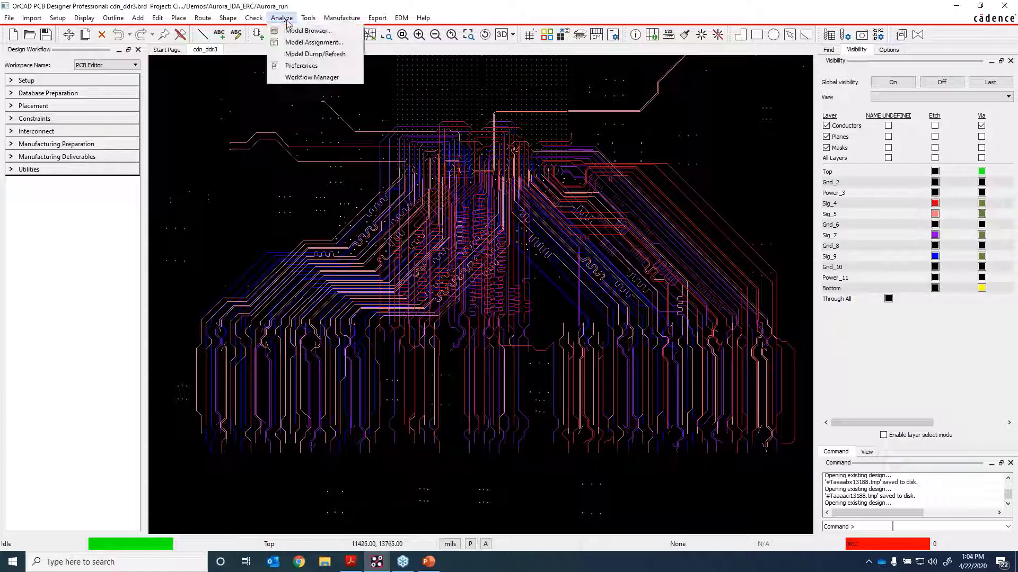
left_click(313, 78)
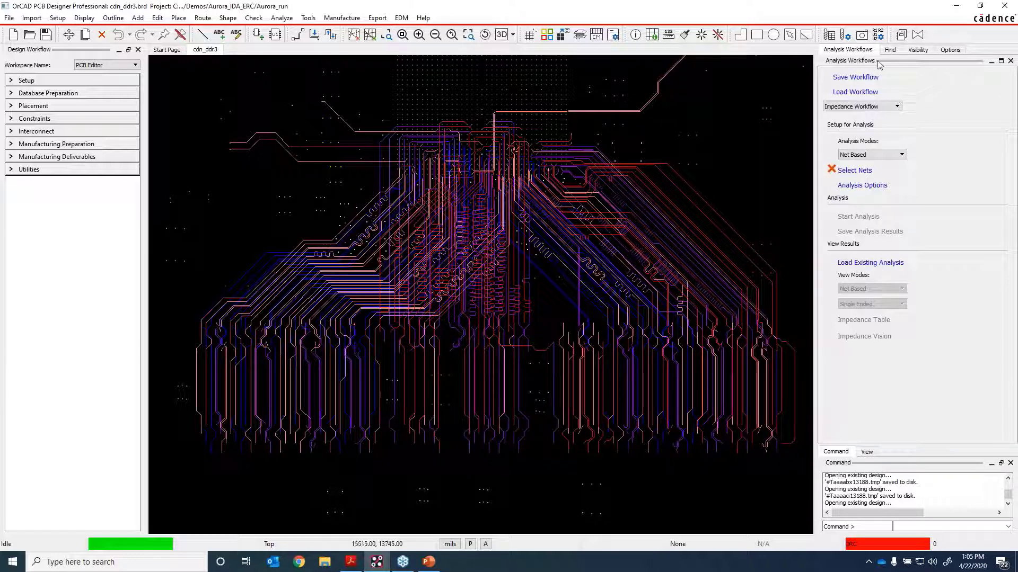
left_click_drag(882, 62, 888, 118)
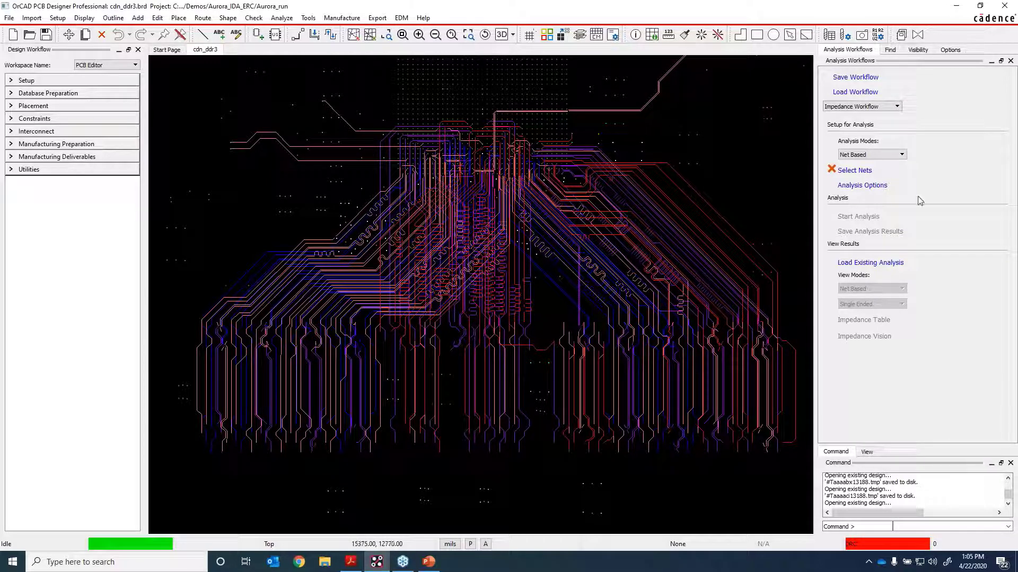
left_click(897, 108)
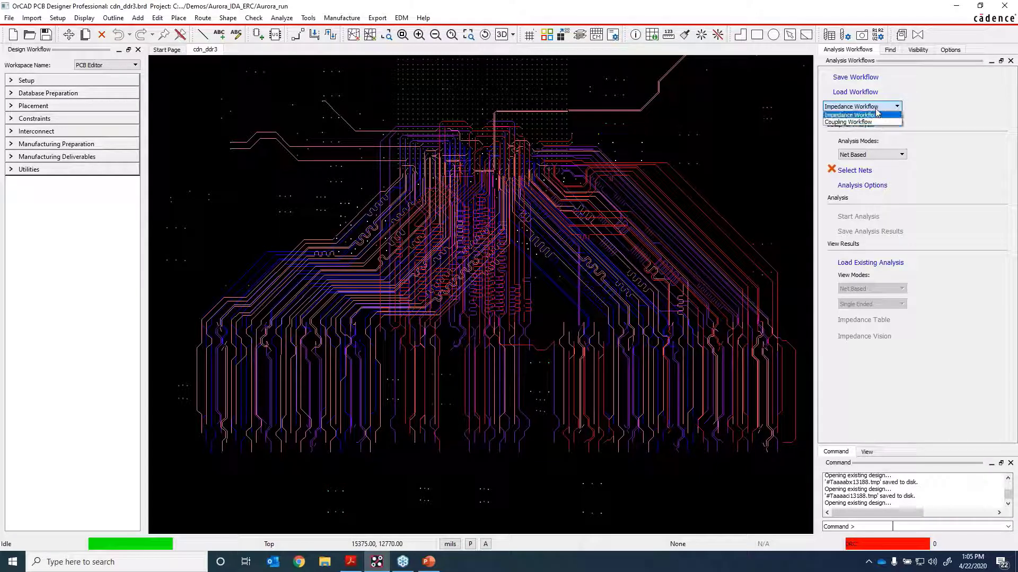
left_click(876, 109)
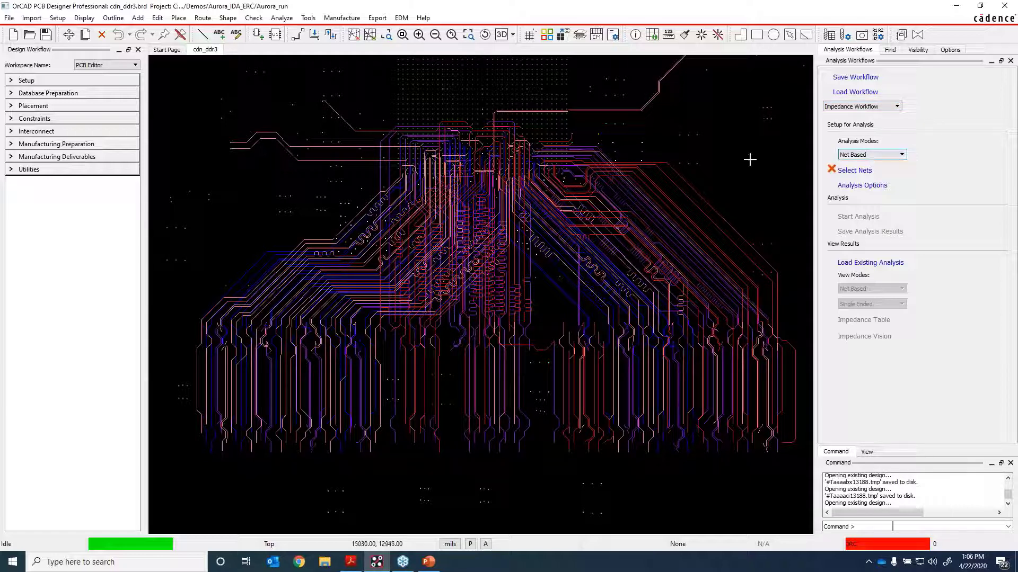
left_click(895, 156)
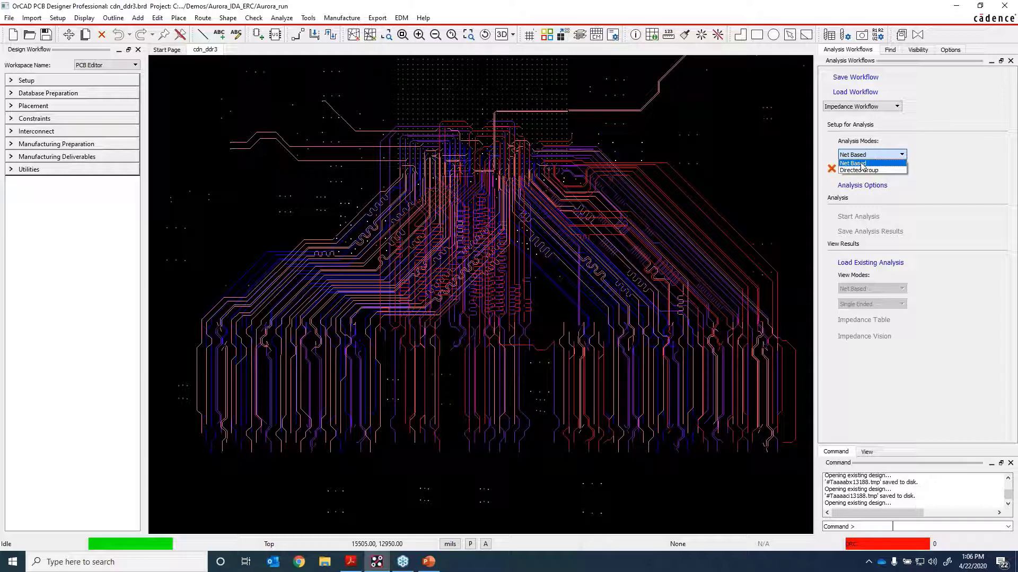
left_click(862, 163)
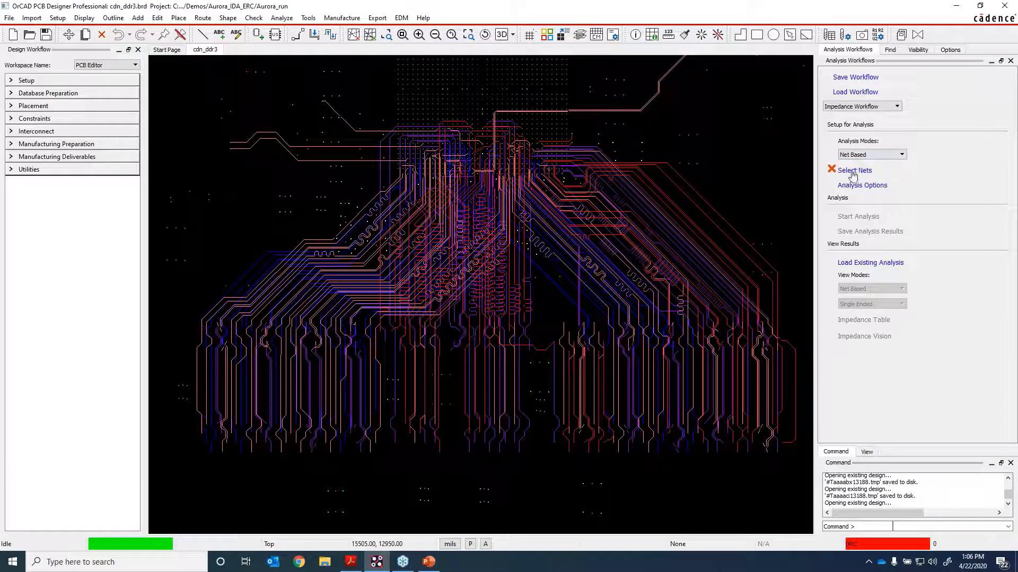
Step: Start the net selection for the analysis and add nets EX1_DDR3_A<0> through EX1_DDR3_A<15>
left_click(854, 171)
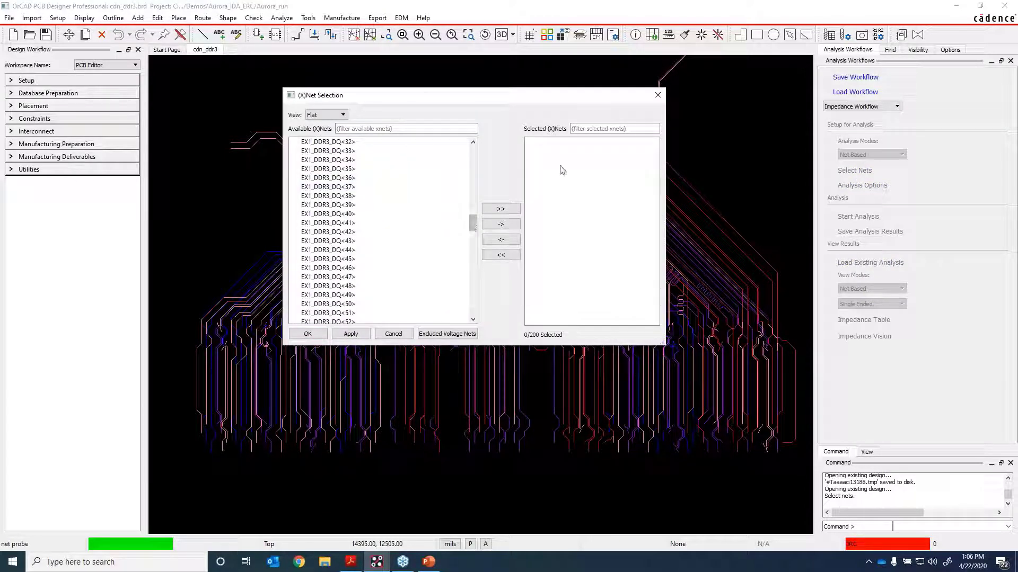
left_click_drag(473, 228, 474, 158)
scroll(386, 207, "down", 1)
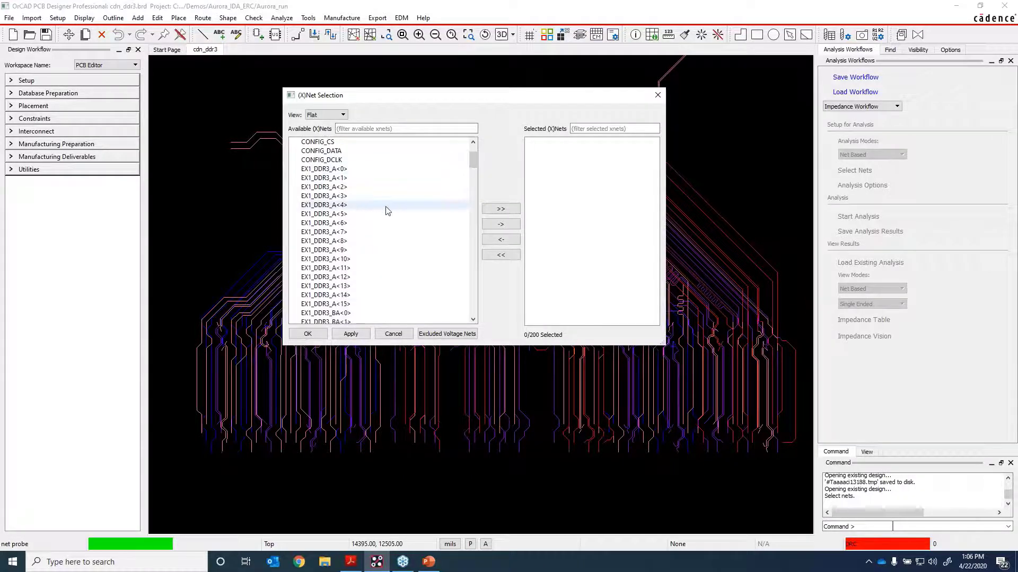
left_click(329, 168)
scroll(401, 205, "down", 1)
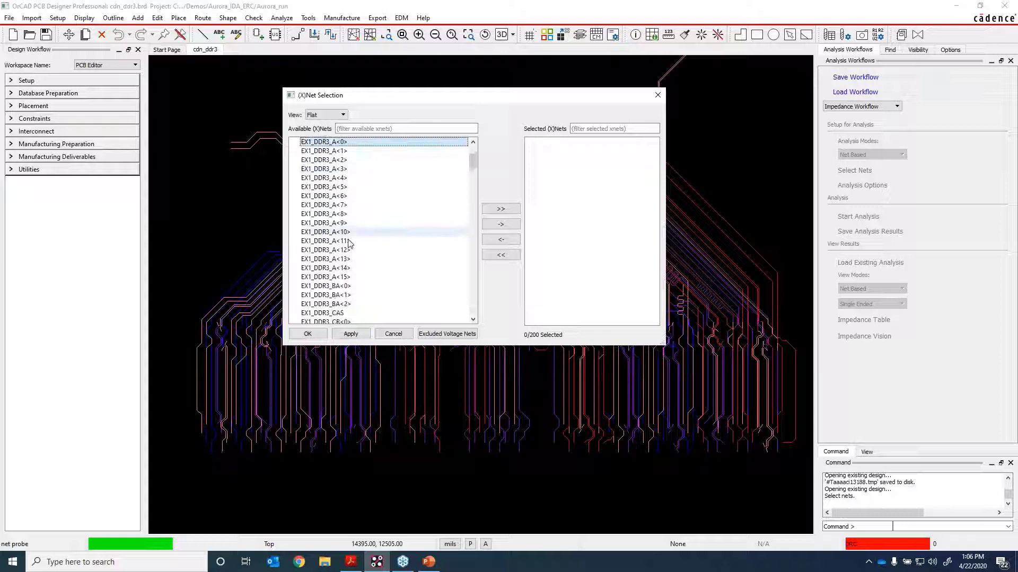
left_click(348, 277, "shift")
left_click(501, 224)
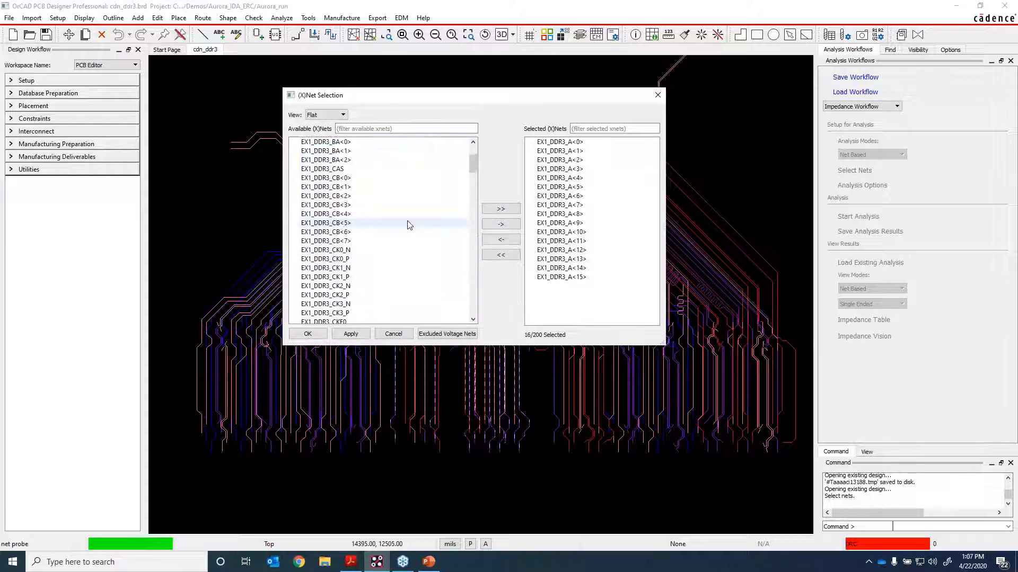
Step: Add the data nets EX1_DDR3_DQ<0> through EX1_DDR3_DQ<15> to the selected nets
scroll(408, 228, "down", 6)
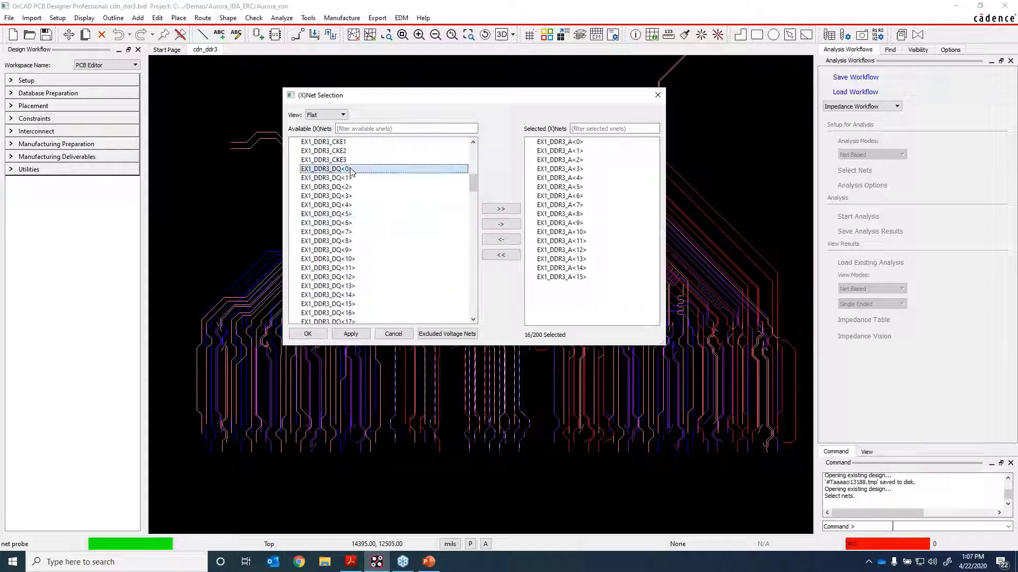
scroll(408, 237, "down", 1)
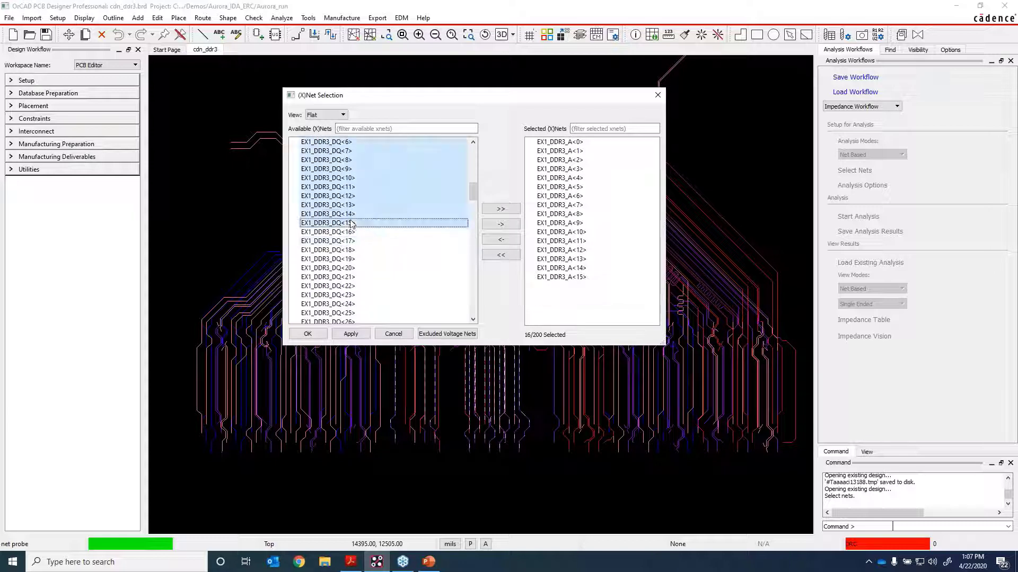
left_click(360, 223, "shift")
left_click(501, 224)
Step: Add the strobe nets EX1_DDR3_DQS_N<0>, DQS_N<1>, DQS_P<0> and DQS_P<1>, and accept the net selection
scroll(344, 229, "down", 7)
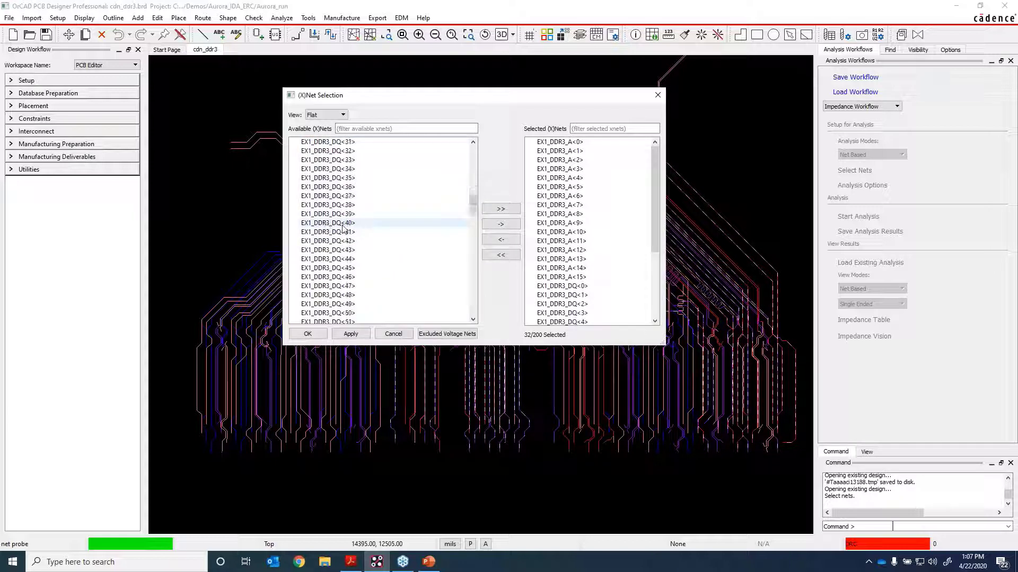
scroll(344, 229, "down", 7)
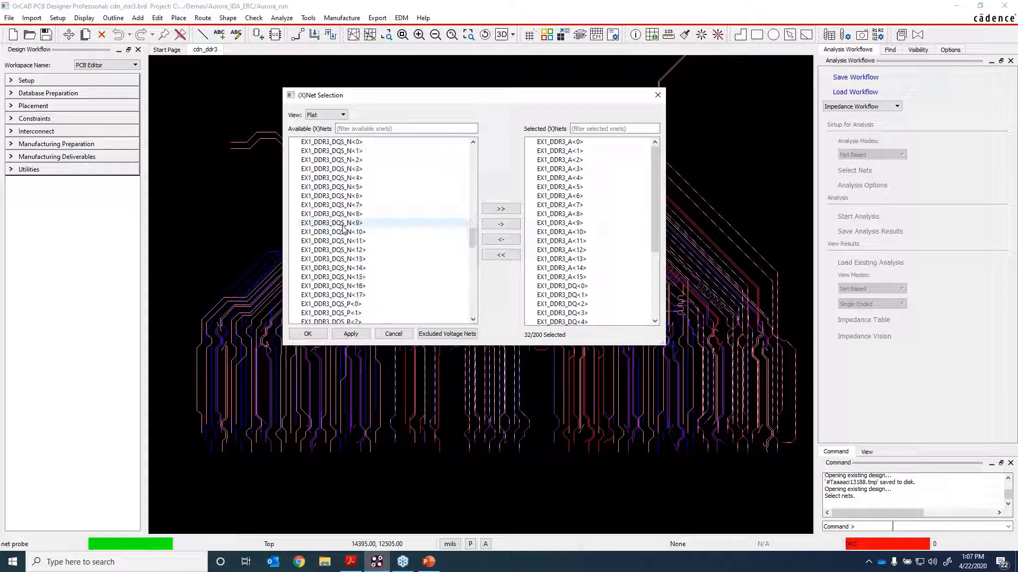
left_click(358, 142)
left_click(359, 151, "shift")
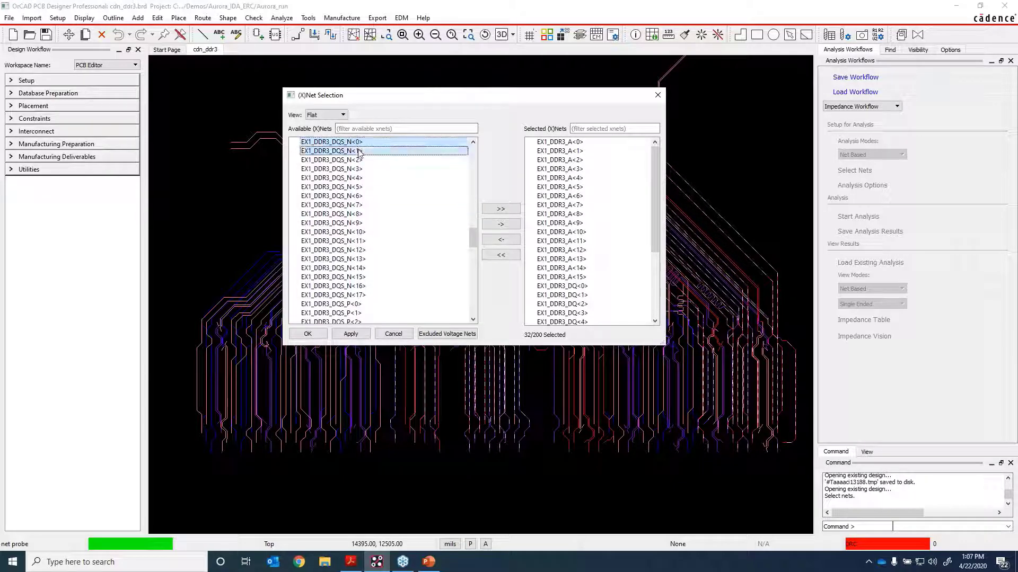
left_click(339, 305, "ctrl")
left_click(339, 313, "ctrl")
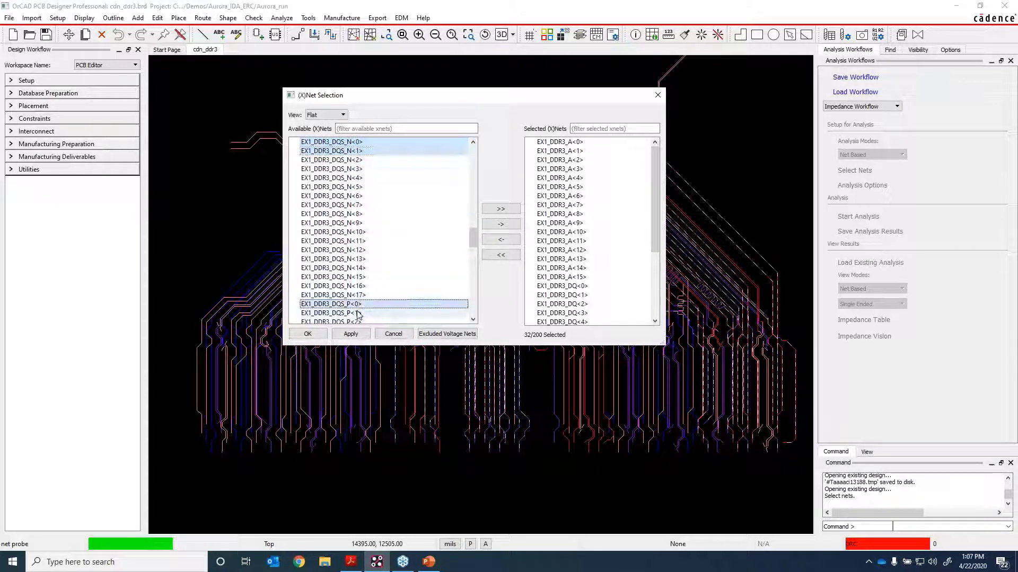
left_click(498, 225)
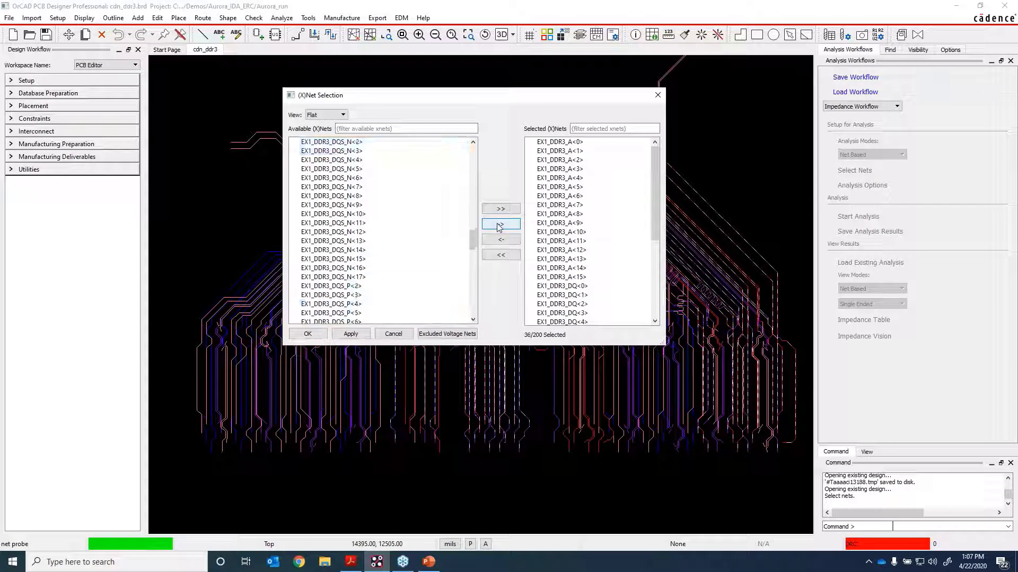
left_click(308, 334)
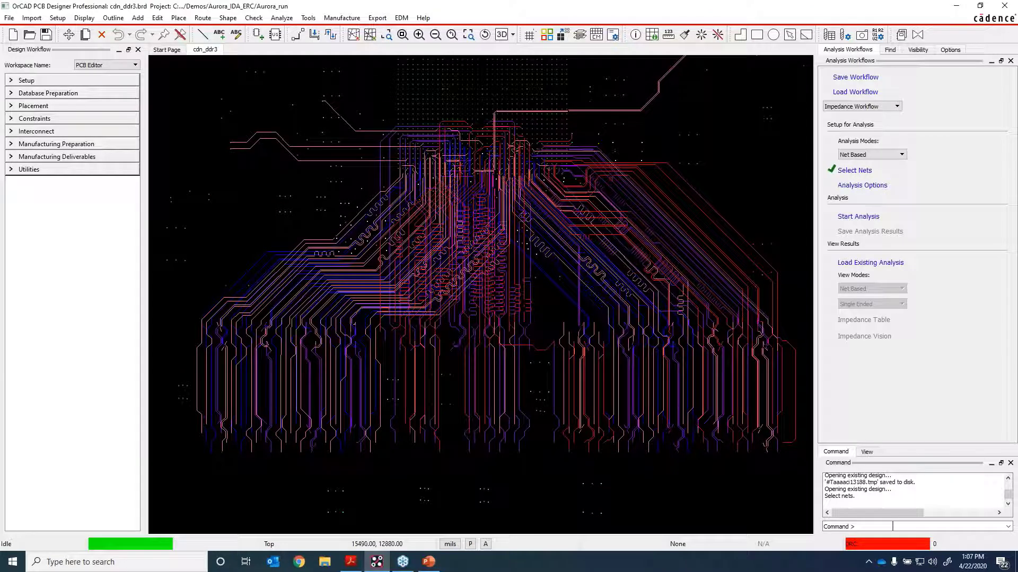
Step: Review the impedance analysis options without changing them and run the impedance analysis on the selected nets
left_click(875, 189)
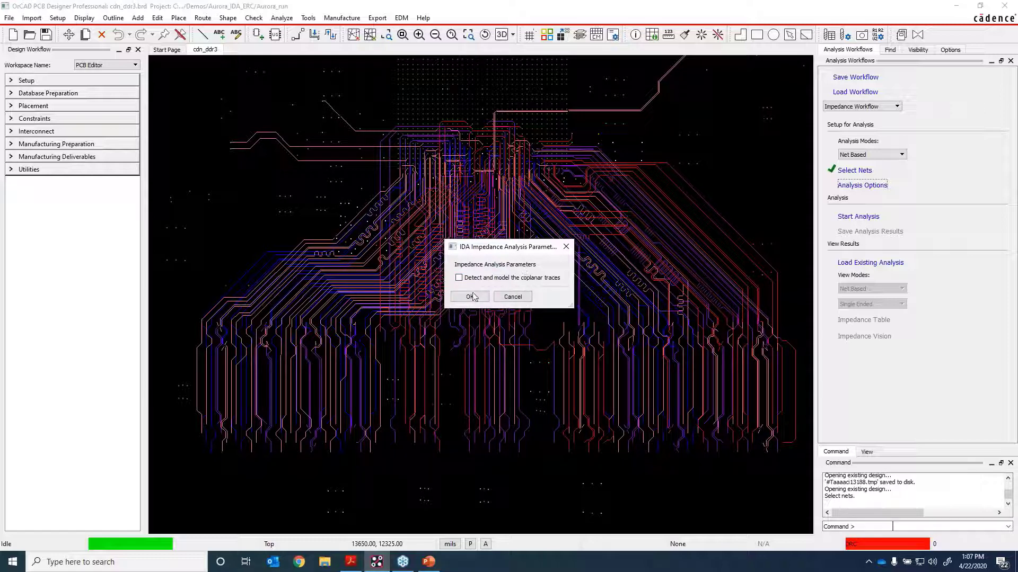
left_click(512, 297)
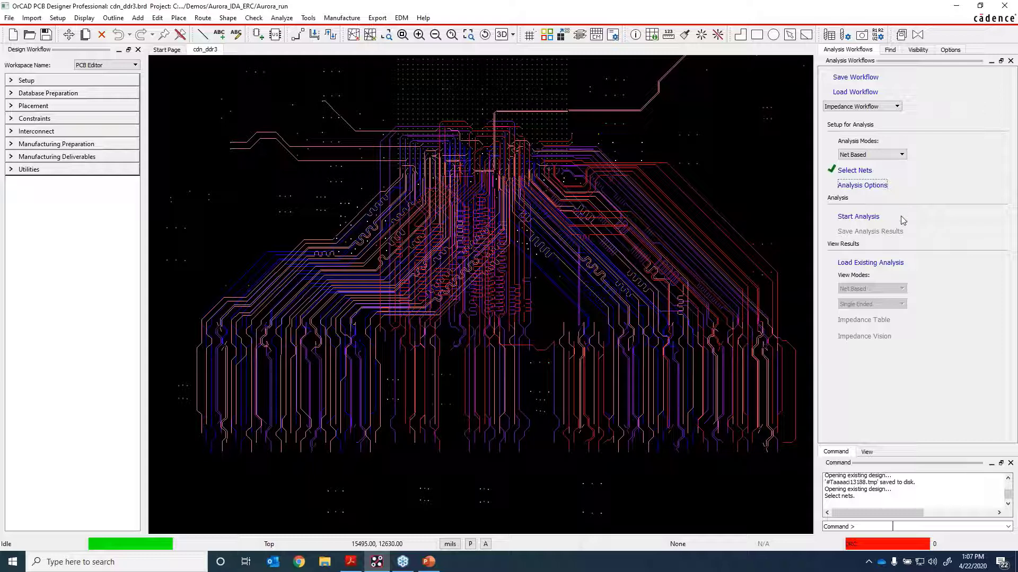
left_click(864, 217)
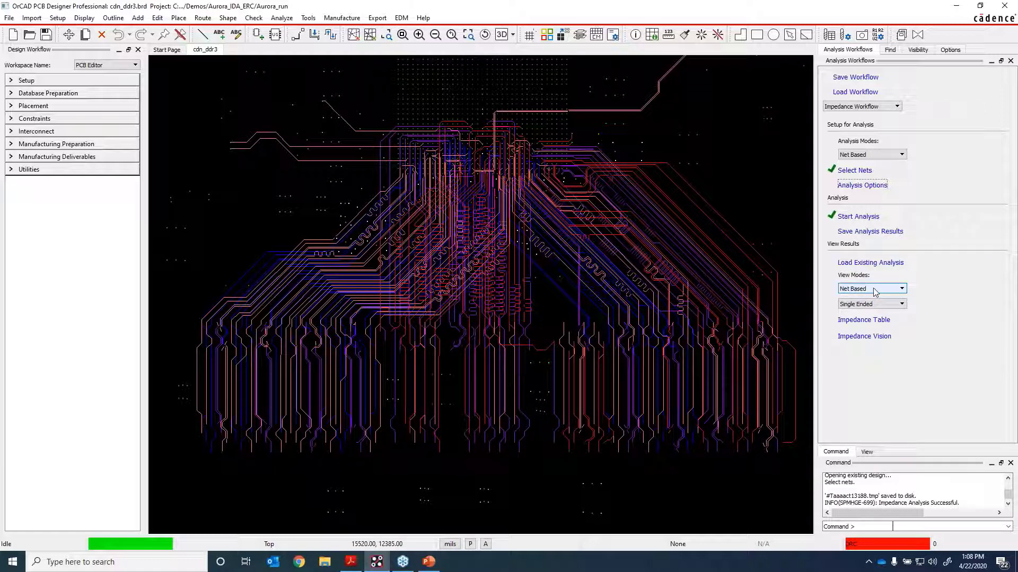
Step: Keep the results view mode at Single Ended and open the impedance table, moving its window higher over the board
left_click(897, 306)
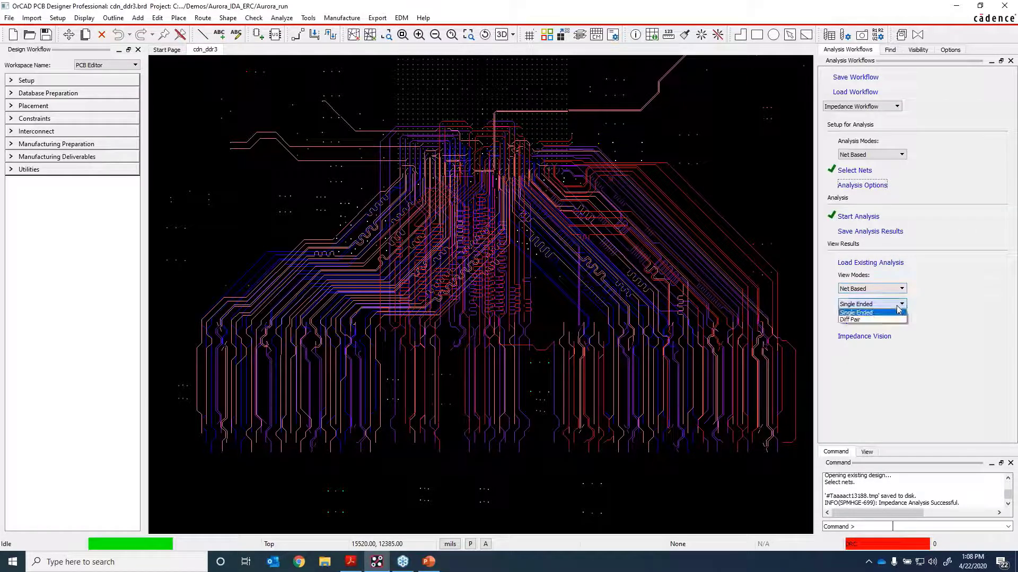
left_click(892, 306)
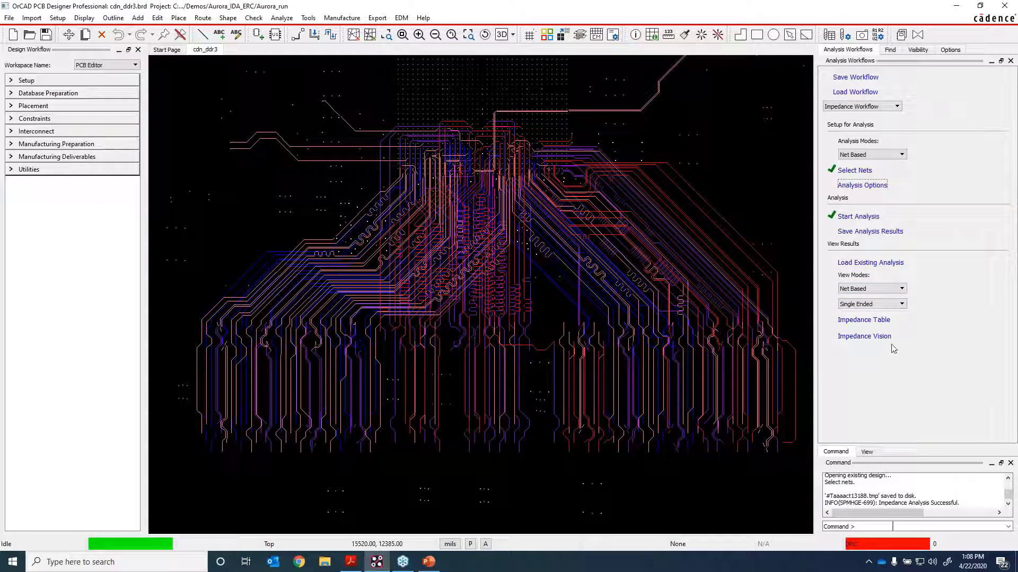
left_click(861, 320)
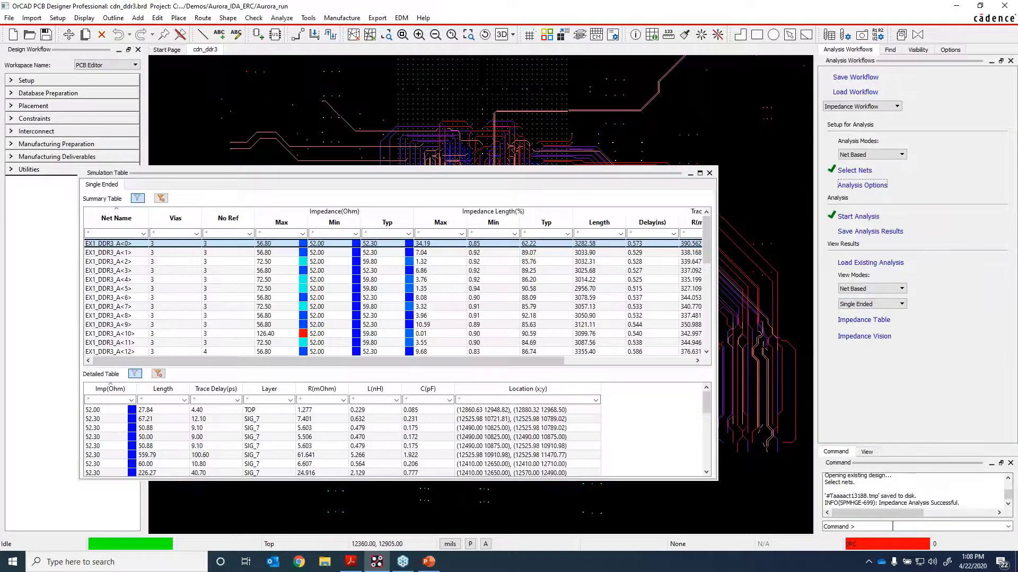
left_click_drag(419, 174, 455, 145)
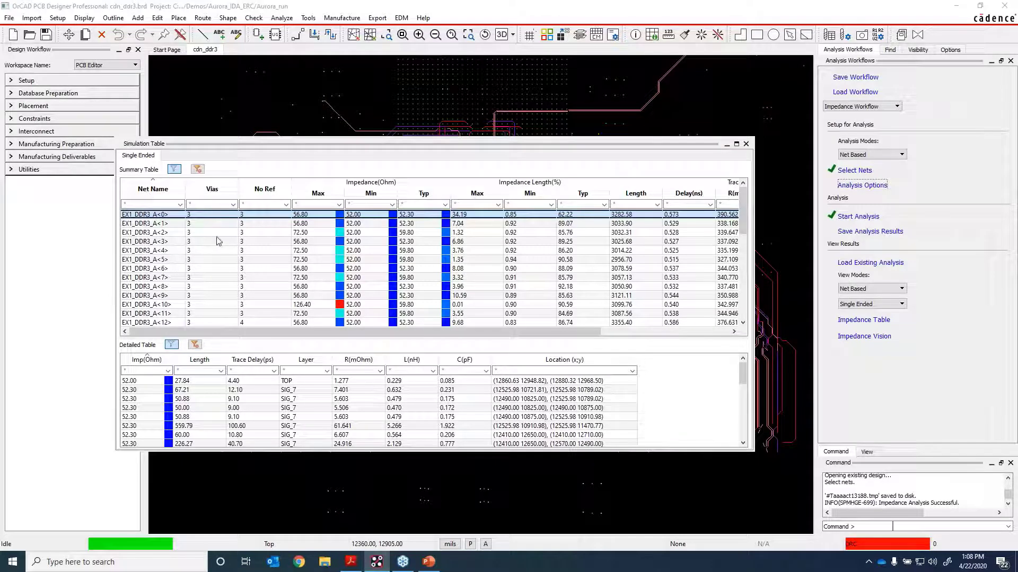
Step: Show the detailed results for net EX1_DDR3_A<2> and enlarge the results window to give the detailed table more rows
left_click(168, 225)
left_click(168, 234)
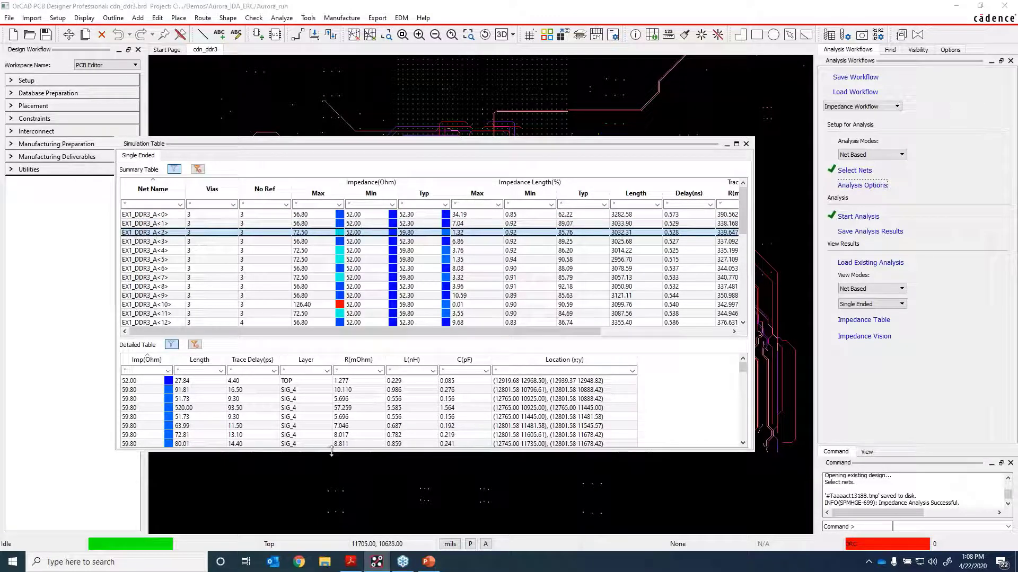
left_click_drag(331, 451, 335, 513)
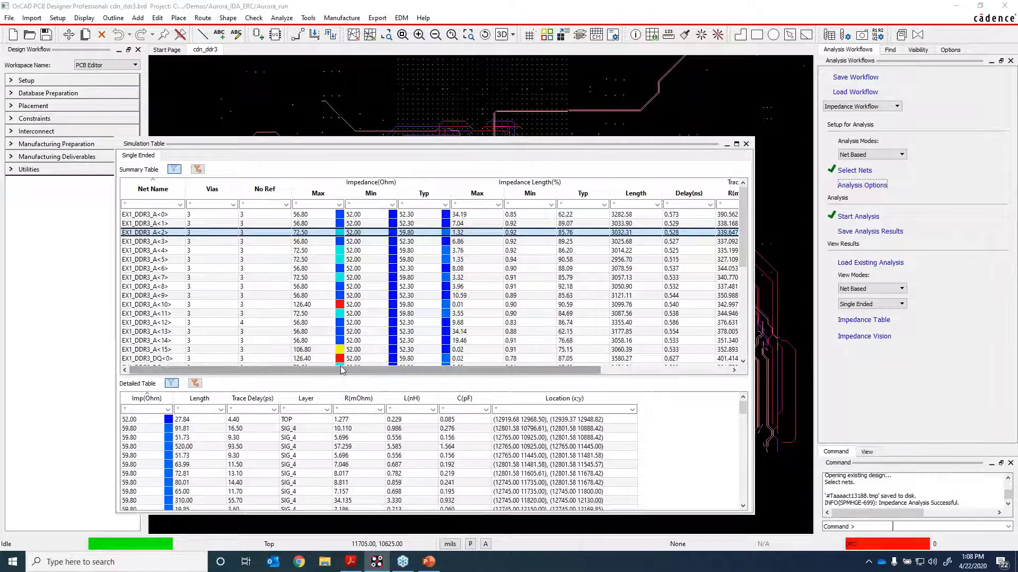
left_click_drag(347, 377, 346, 339)
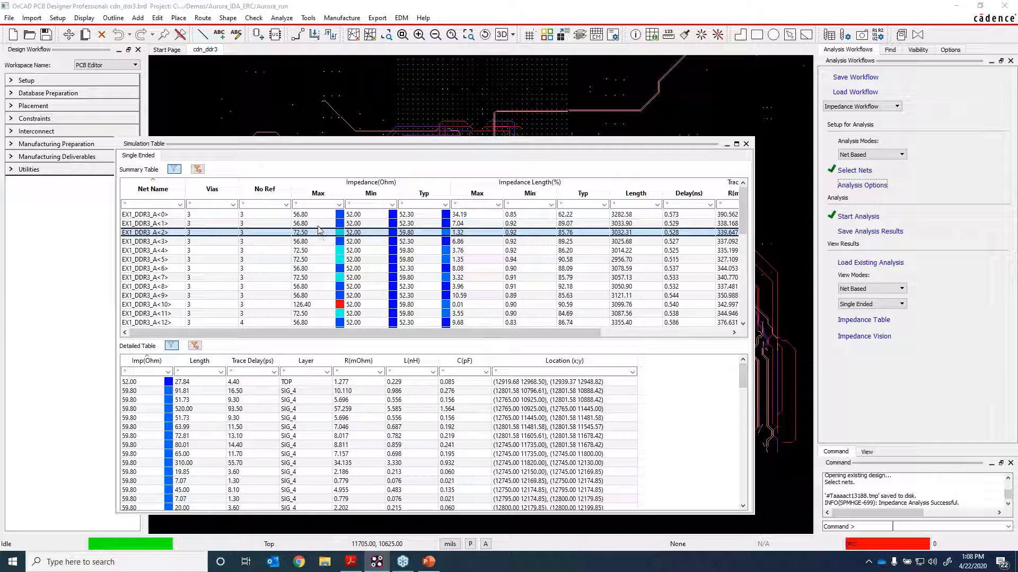
Step: Sort the summary table by maximum impedance from highest to lowest and show the details of net EX1_DDR3_DQ<15>
left_click(318, 194)
left_click(318, 194)
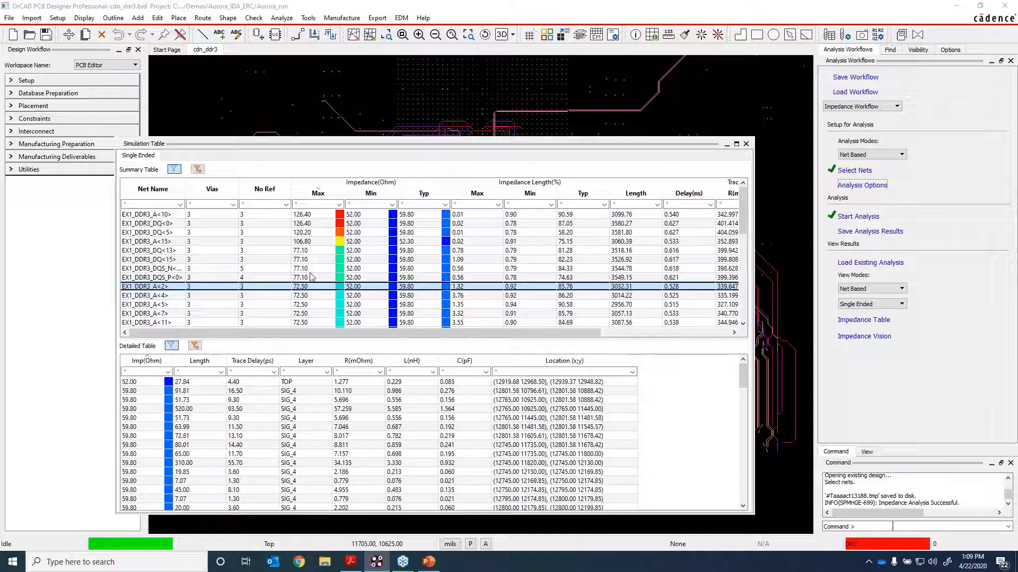
left_click(168, 260)
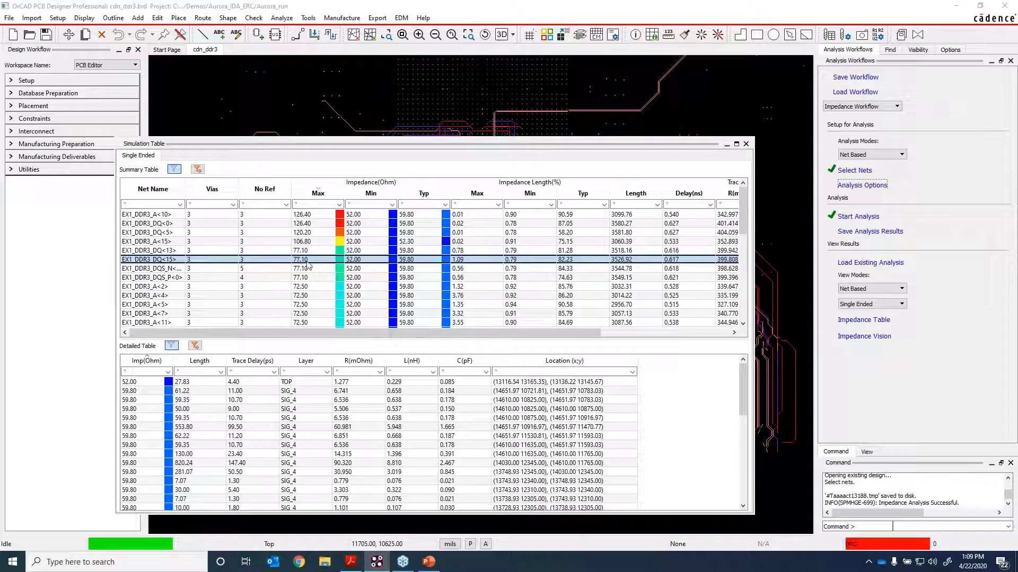
Step: Sort the detailed table by impedance from highest to lowest and select the 72.50 ohm segment, then the 26.56-long 77.10 ohm segment
left_click(145, 361)
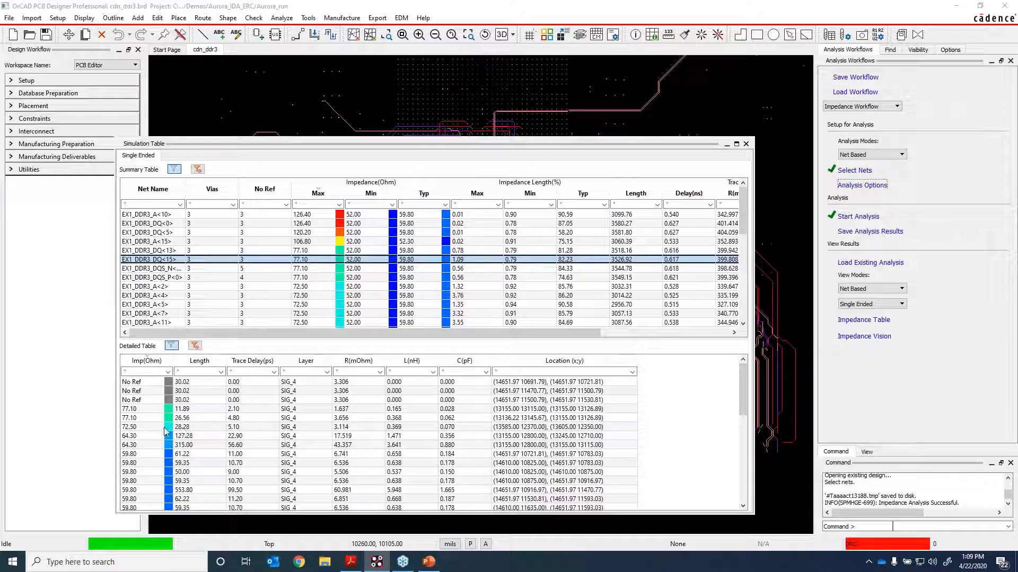
left_click(136, 427)
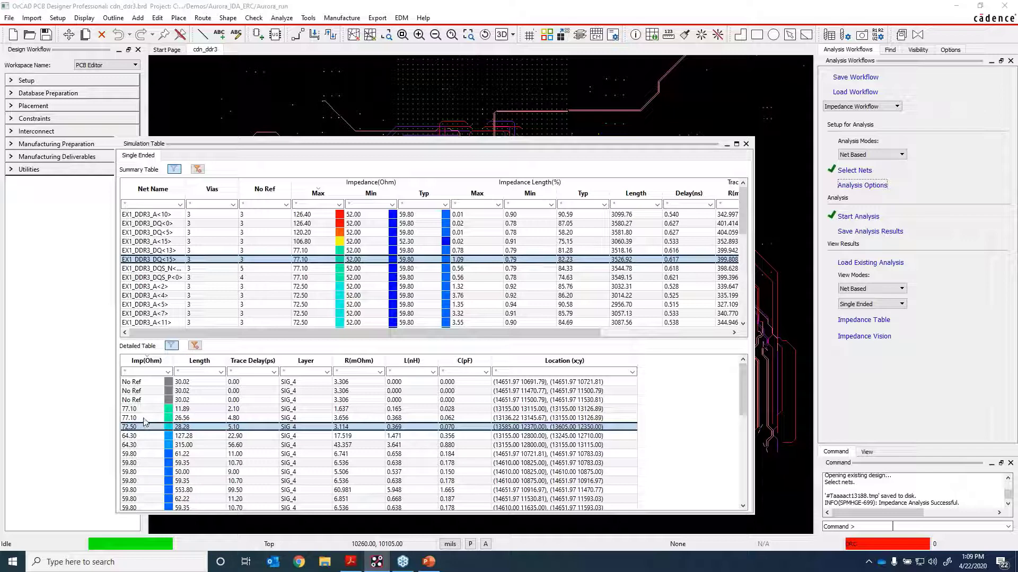
left_click(144, 419)
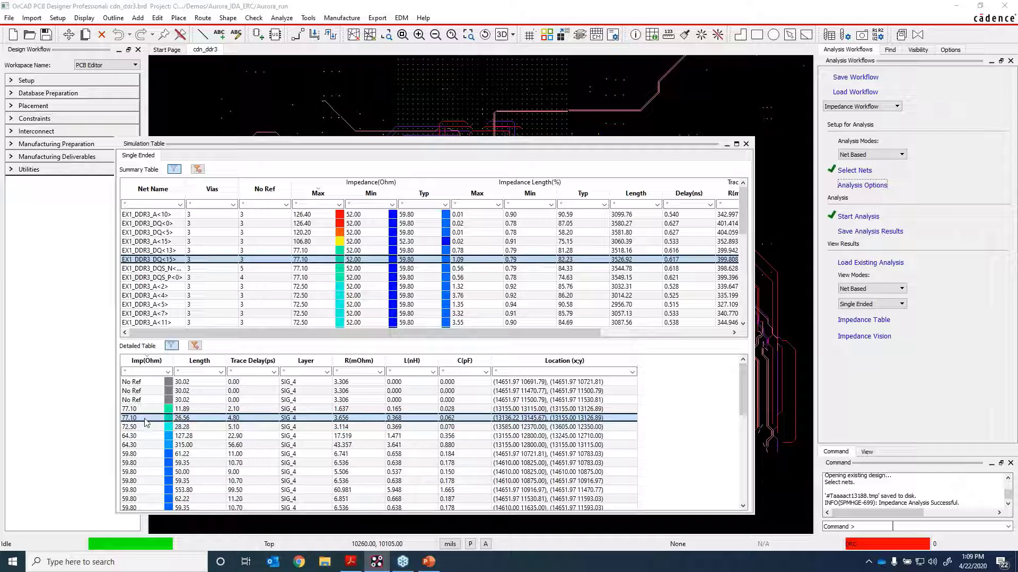
Step: Locate the selected 77.10 ohm segment of EX1_DDR3_DQ<15> on the board and examine the trace, moving the results table out of the way
double_click(145, 418)
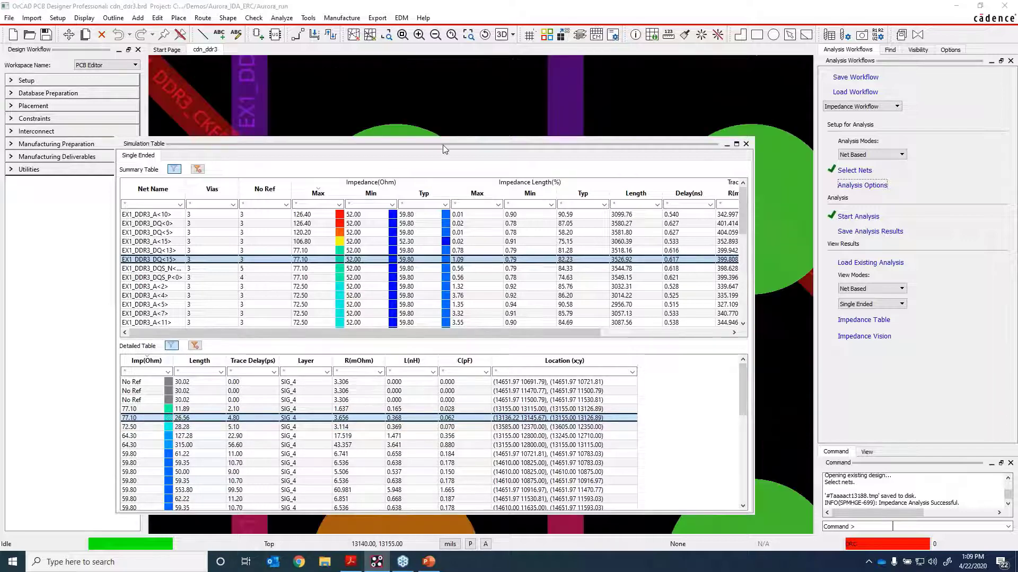
left_click_drag(443, 145, 347, 397)
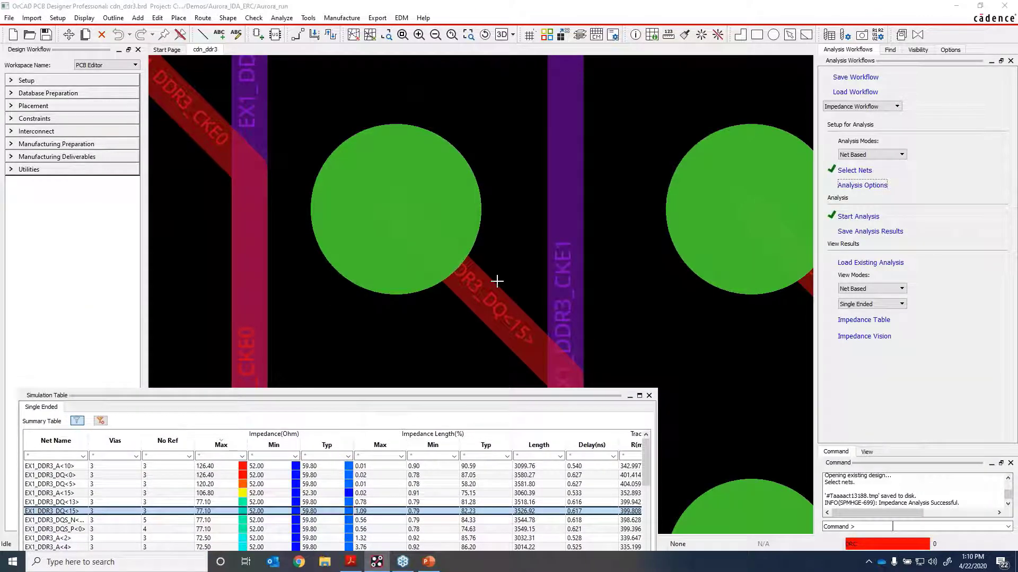
scroll(496, 281, "down", 2)
scroll(499, 283, "down", 4)
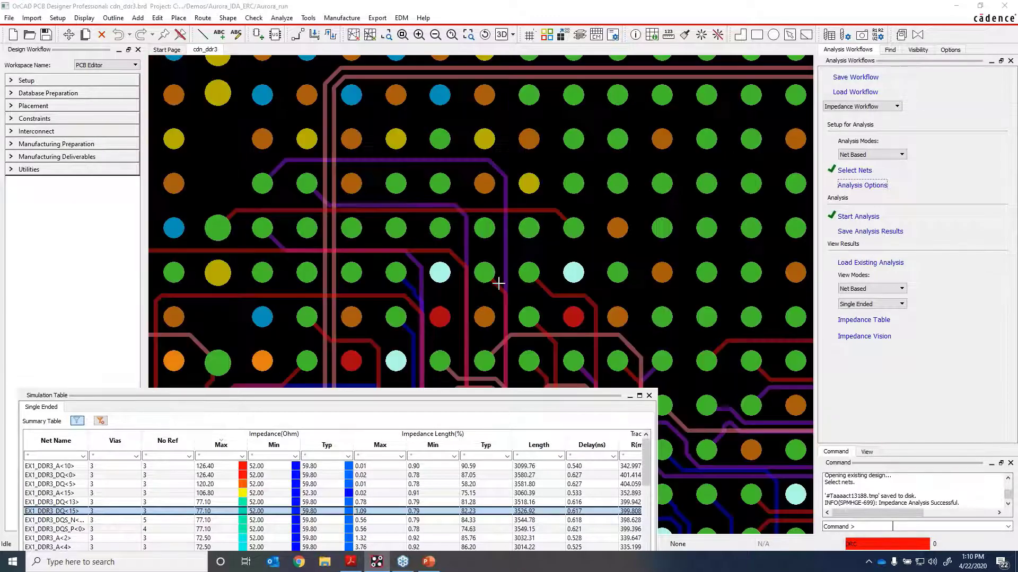
scroll(499, 283, "up", 4)
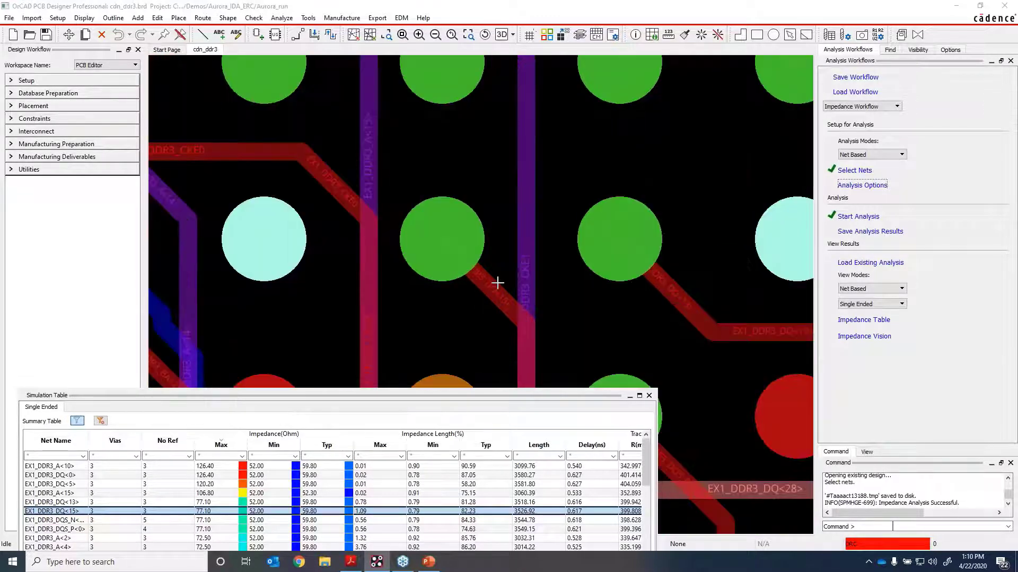
scroll(487, 277, "down", 2)
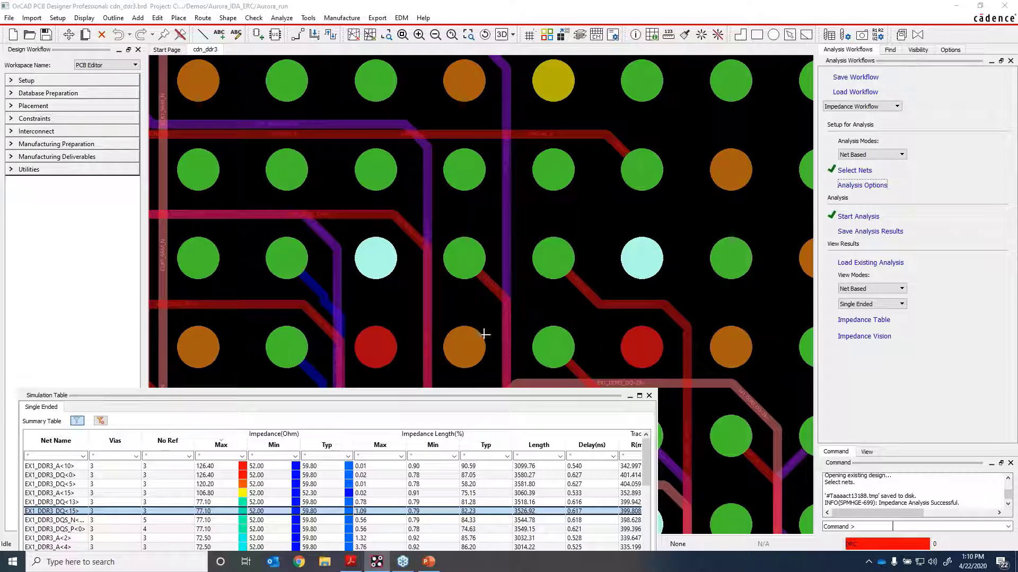
left_click_drag(475, 397, 476, 442)
scroll(447, 333, "down", 1)
scroll(448, 333, "up", 1)
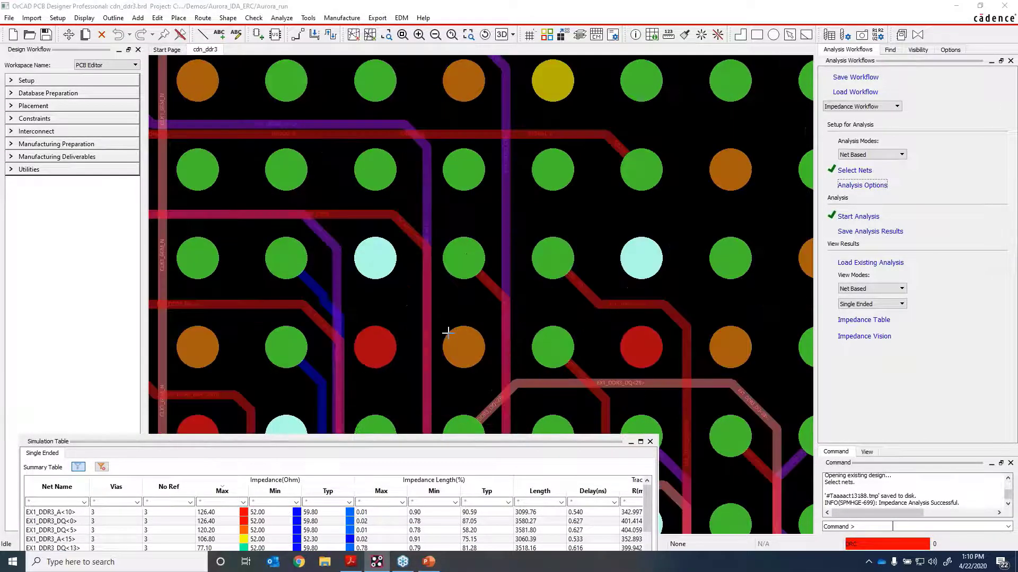
Step: Show the Power_3 etch layer beneath the traces and briefly turn the Gnd_6 etch layer on and off to compare the reference planes
left_click(926, 51)
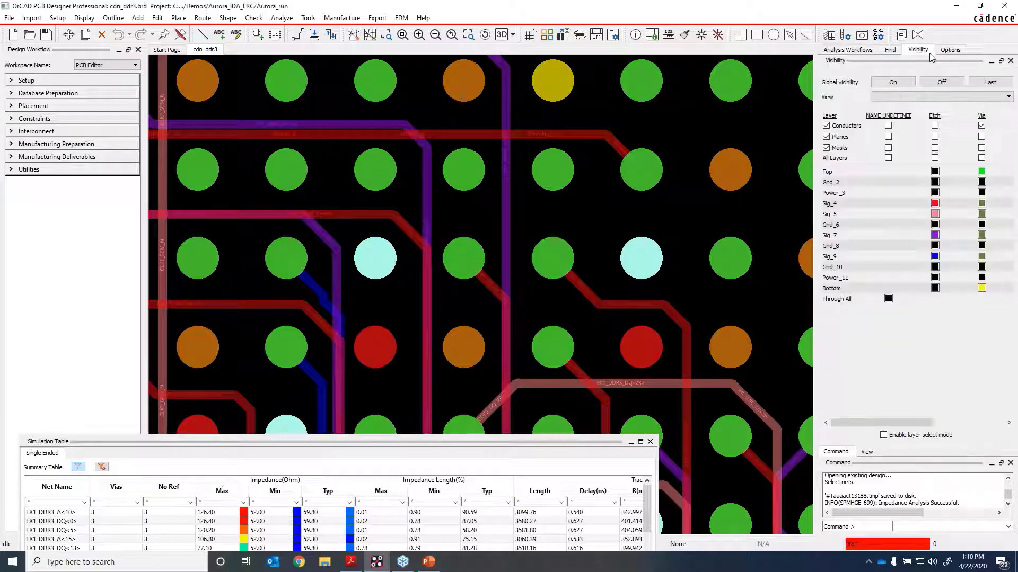
left_click(981, 192)
left_click(934, 193)
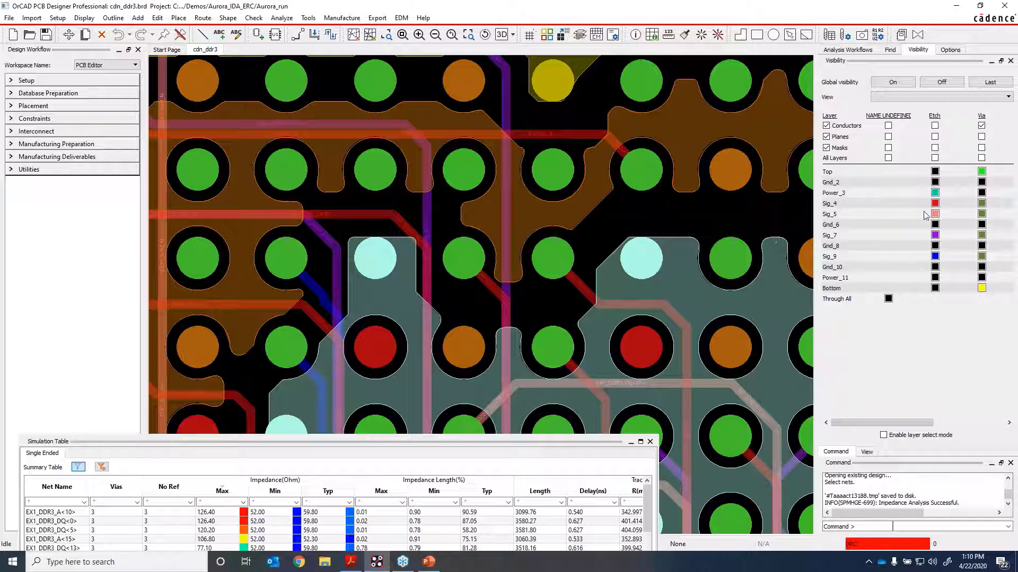
left_click(935, 225)
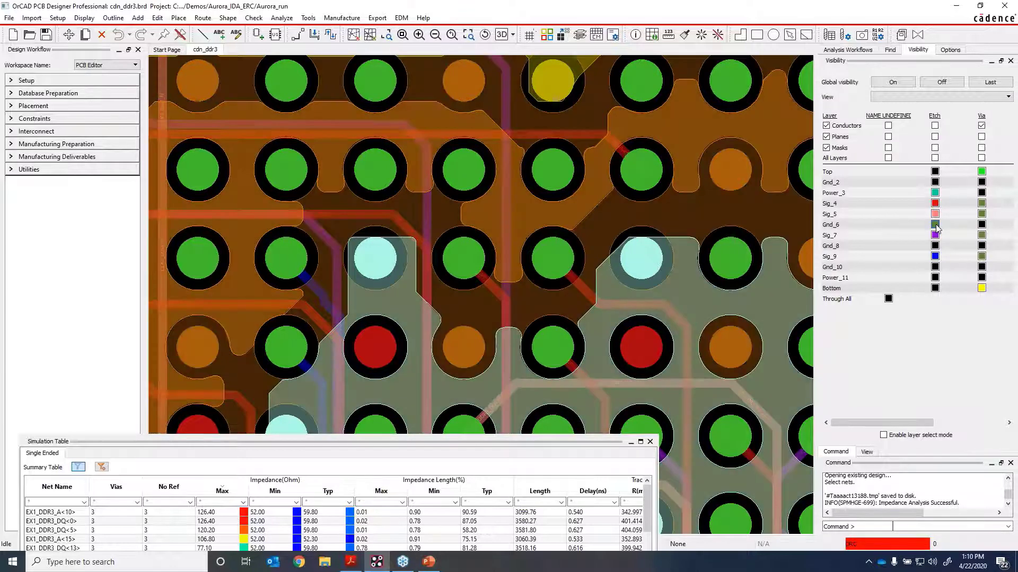
left_click(936, 226)
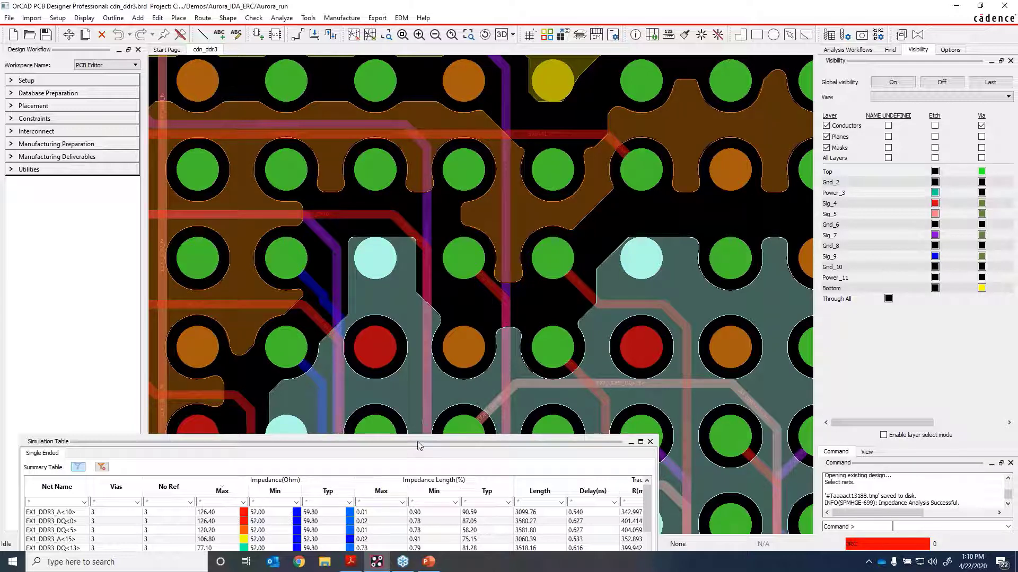
Step: Bring the impedance table back over the board, close it, and display the Impedance Vision overlay
left_click_drag(418, 442, 499, 142)
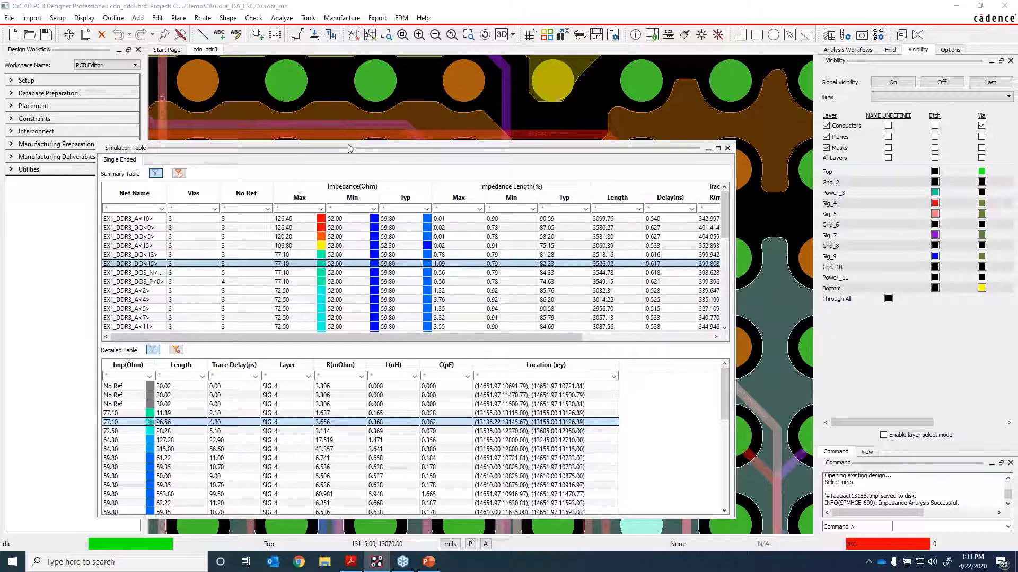
left_click_drag(350, 148, 332, 127)
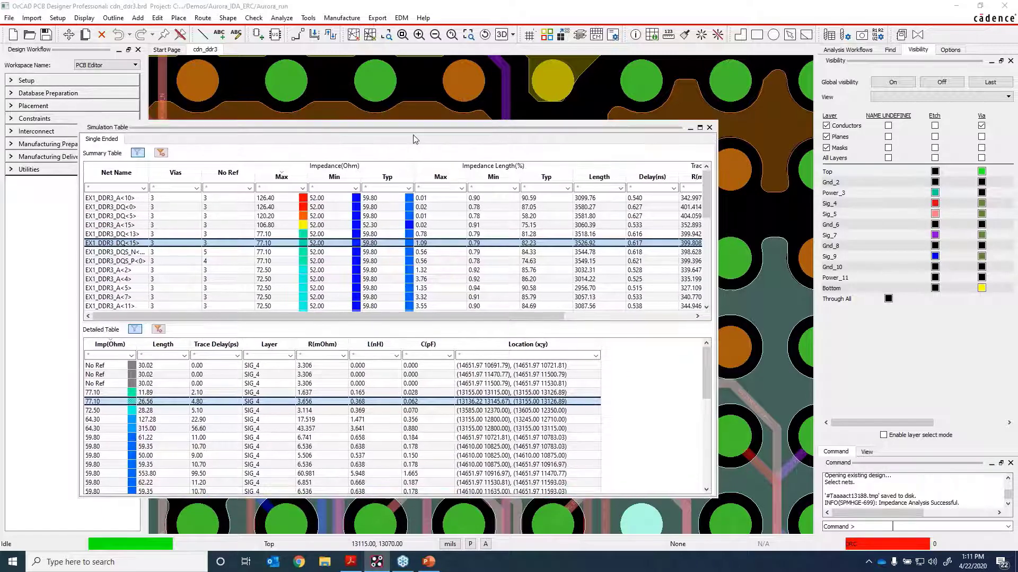
left_click(848, 50)
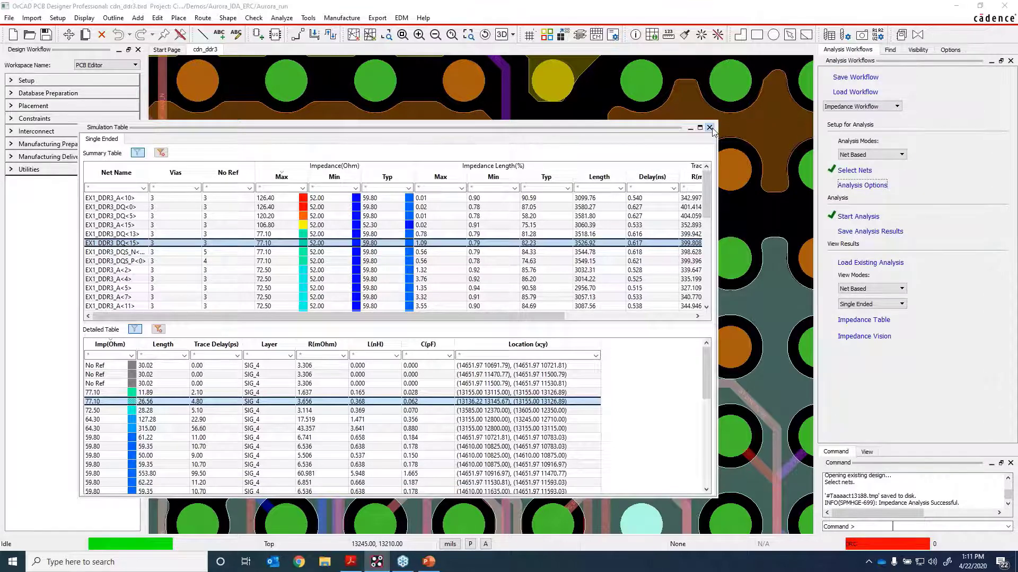
left_click(710, 128)
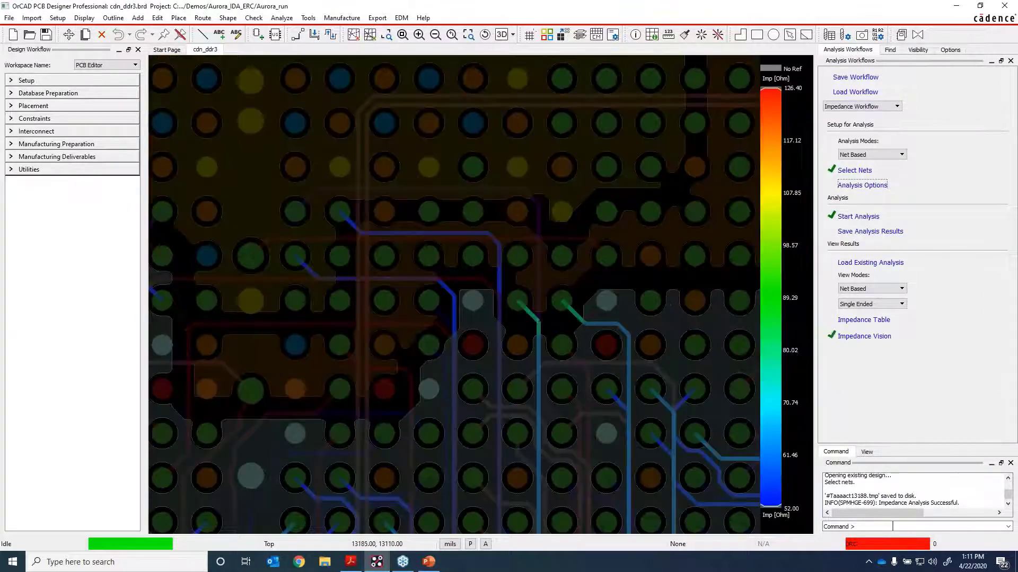
Step: Hide the Power_3 etch layer to expose the impedance-coloured traces around the DDR3 connector area
scroll(592, 392, "down", 5)
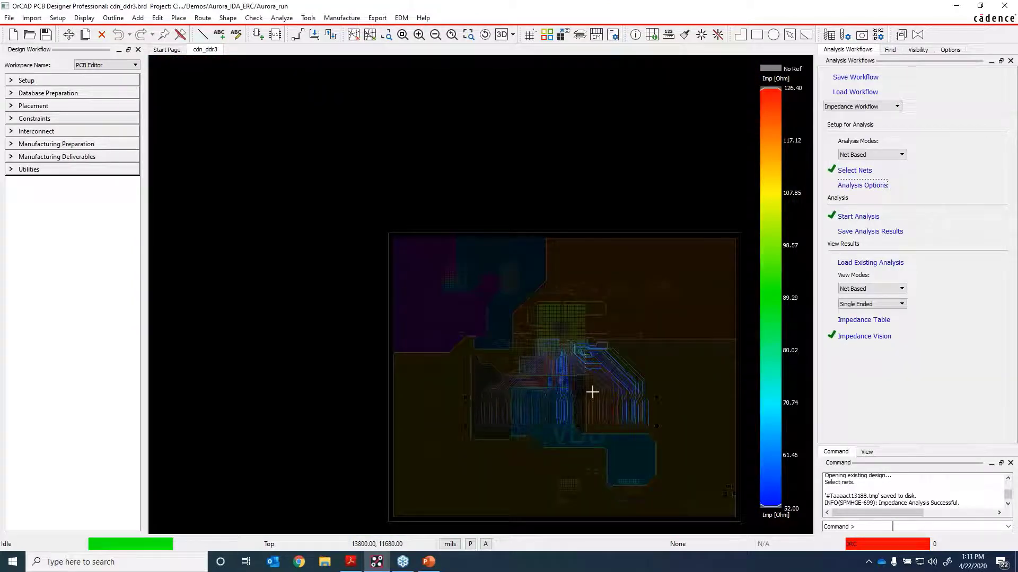
middle_click_drag(592, 393, 566, 275)
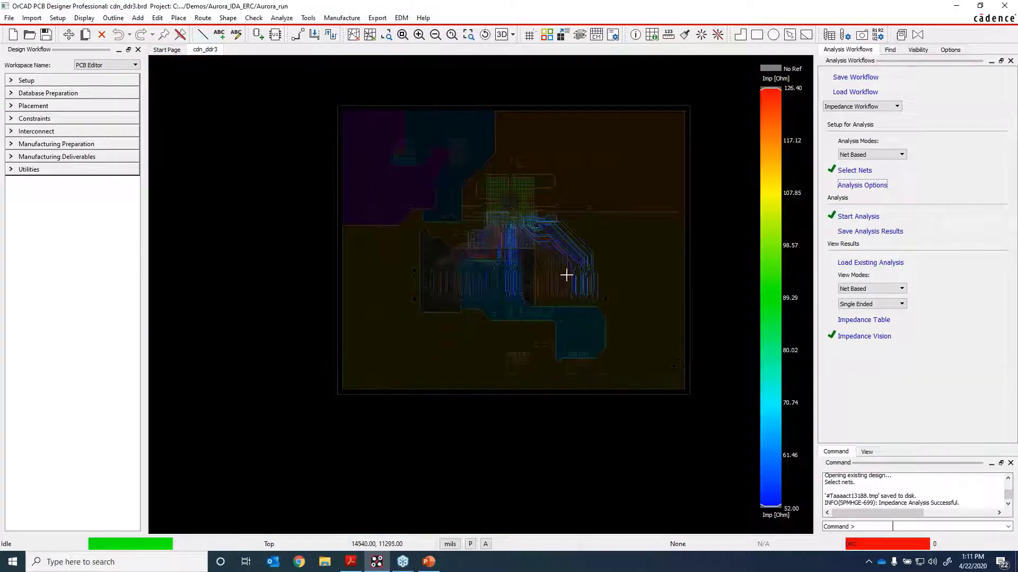
scroll(567, 275, "up", 4)
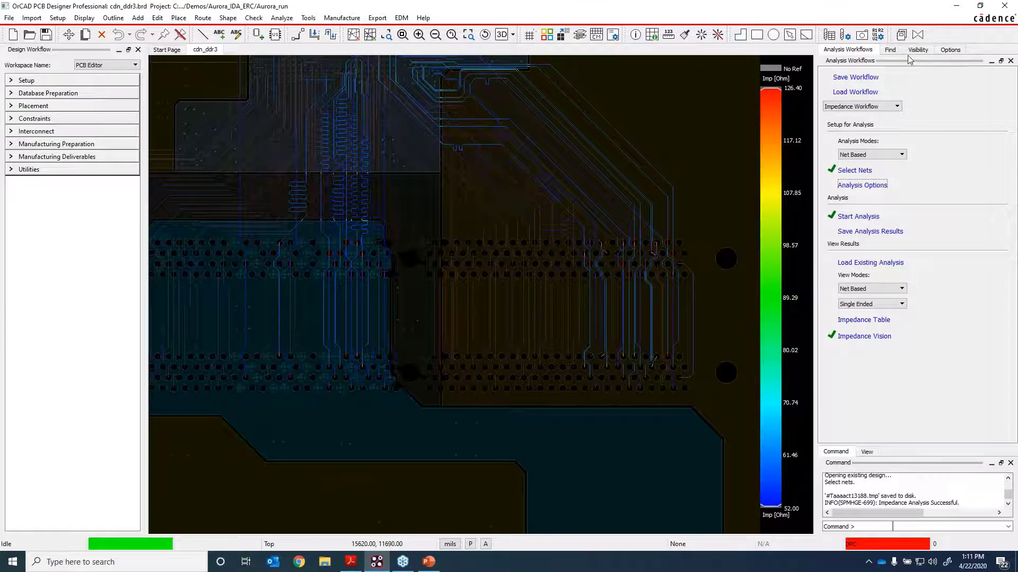
left_click(917, 49)
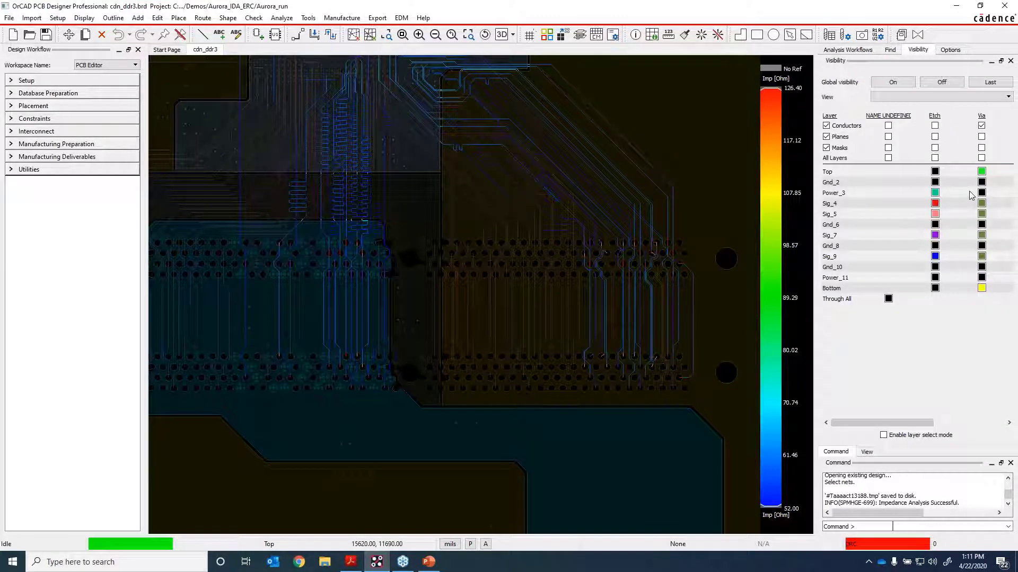
left_click(935, 193)
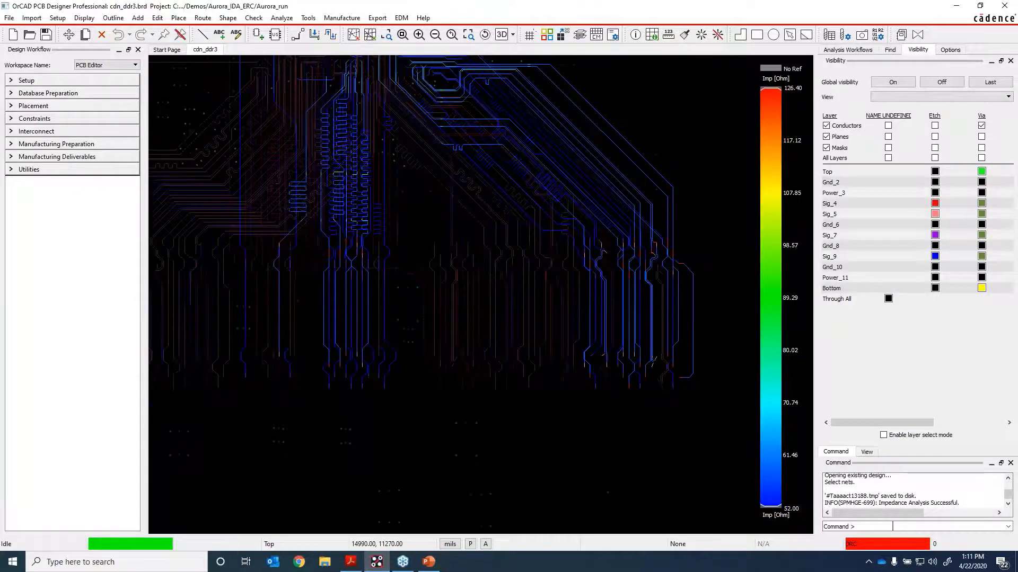
Step: Examine the colour-coded trace impedances across the board, temporarily showing the Gnd_10 etch layer and hiding it again
scroll(638, 293, "down", 2)
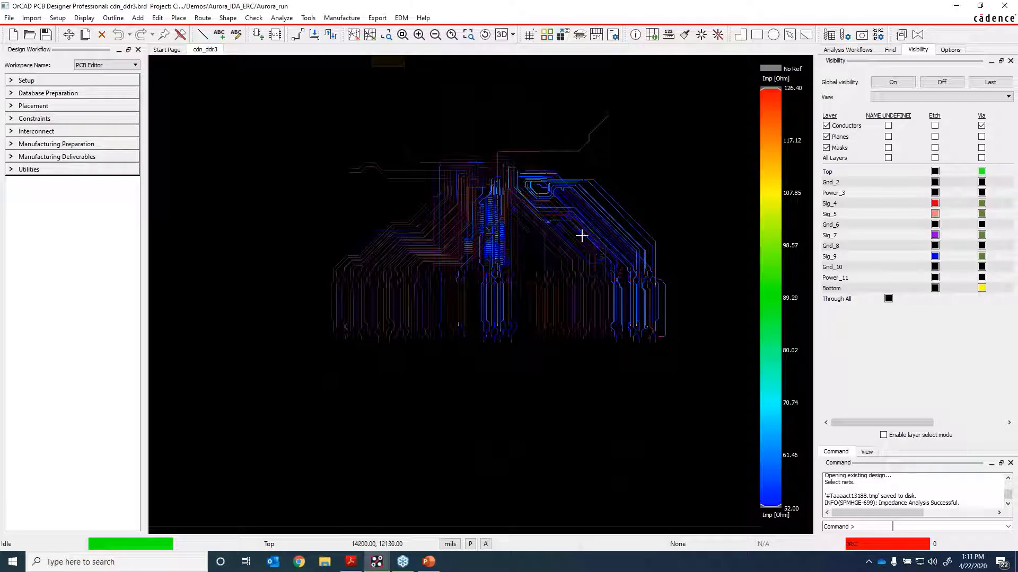
middle_click_drag(586, 232, 581, 237)
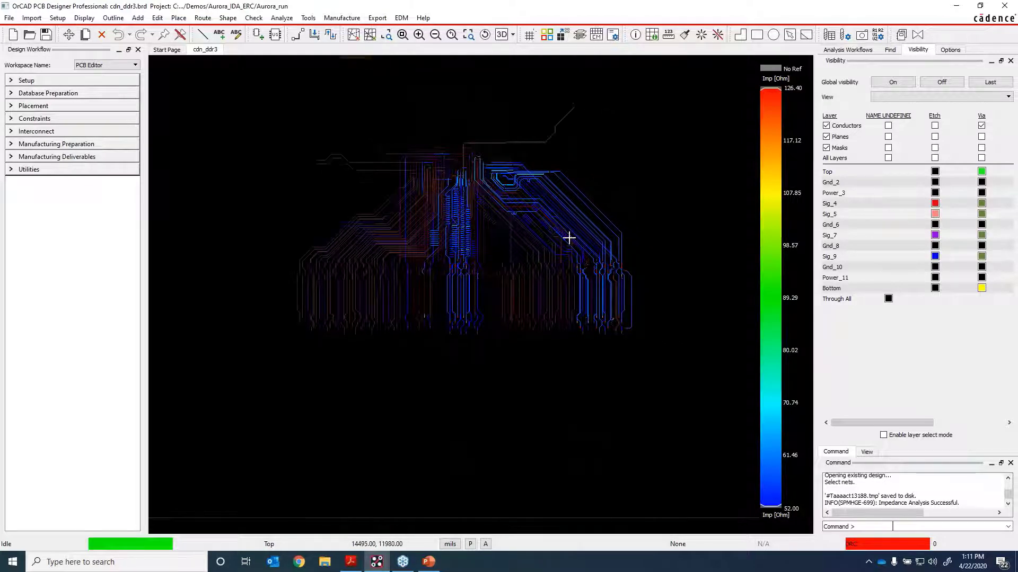
scroll(569, 238, "up", 2)
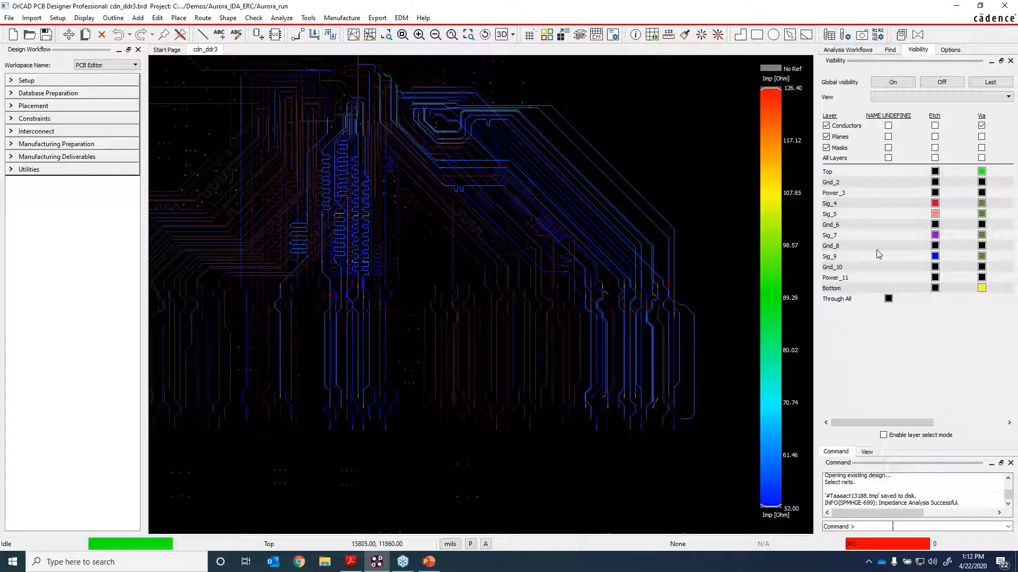
left_click(935, 267)
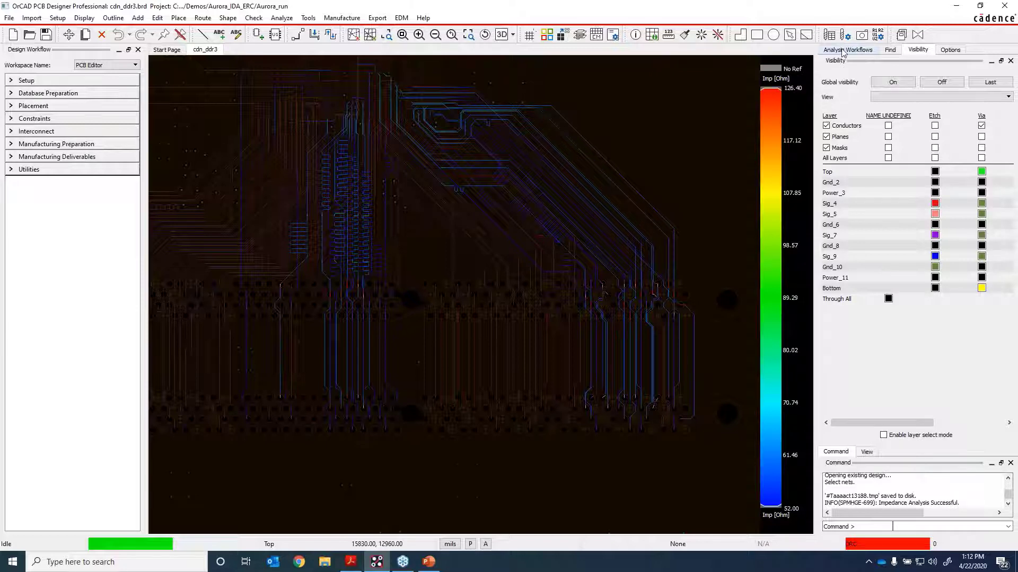
left_click(935, 267)
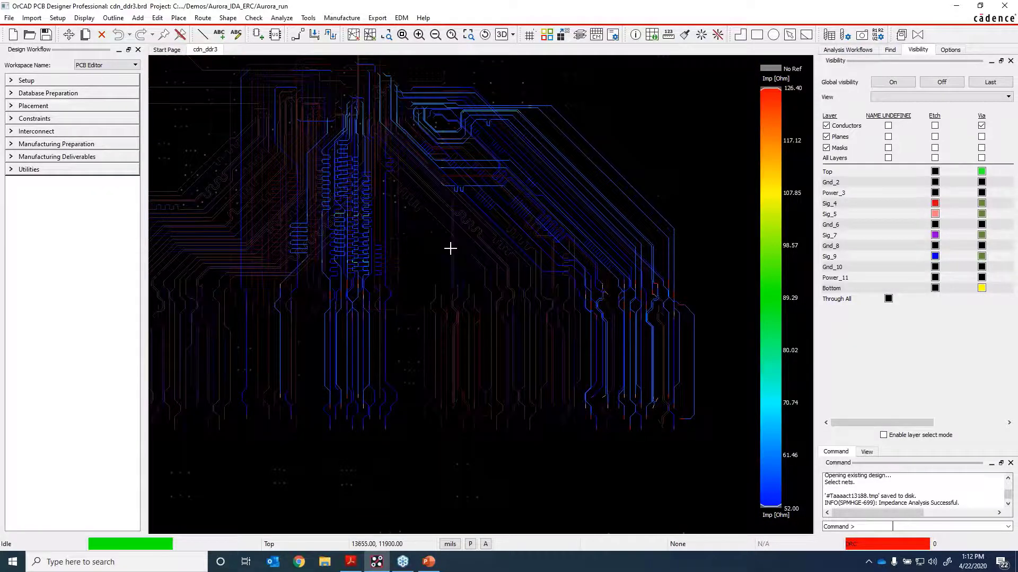
Step: Turn off the Impedance Vision overlay and switch the analysis to the Coupling Workflow
left_click(841, 51)
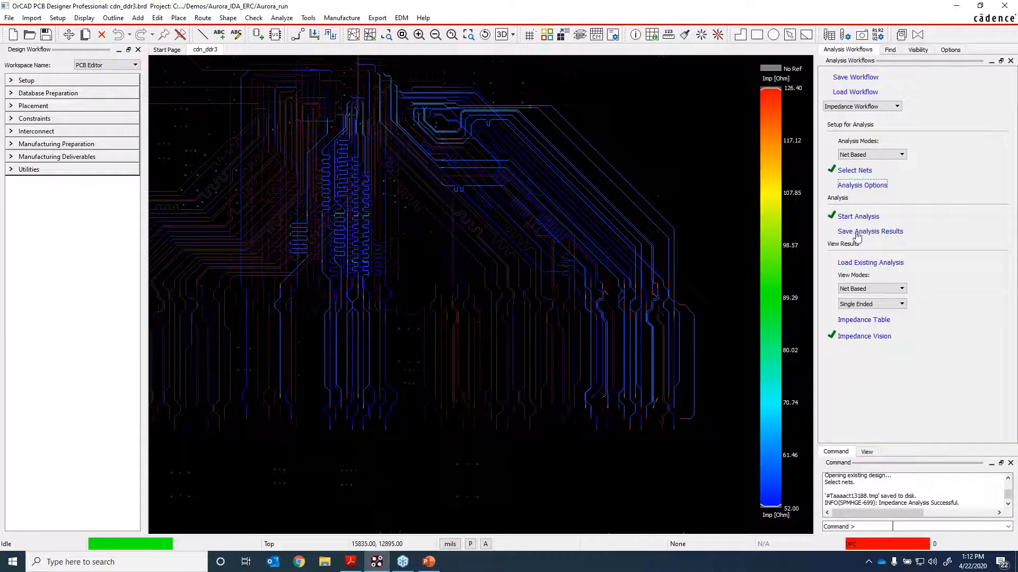
left_click(858, 337)
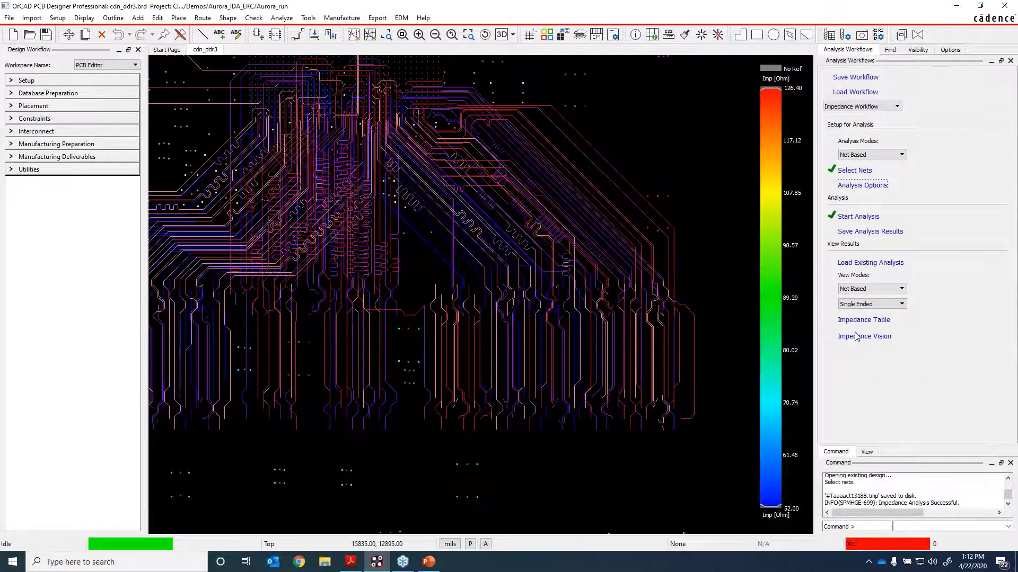
left_click(876, 106)
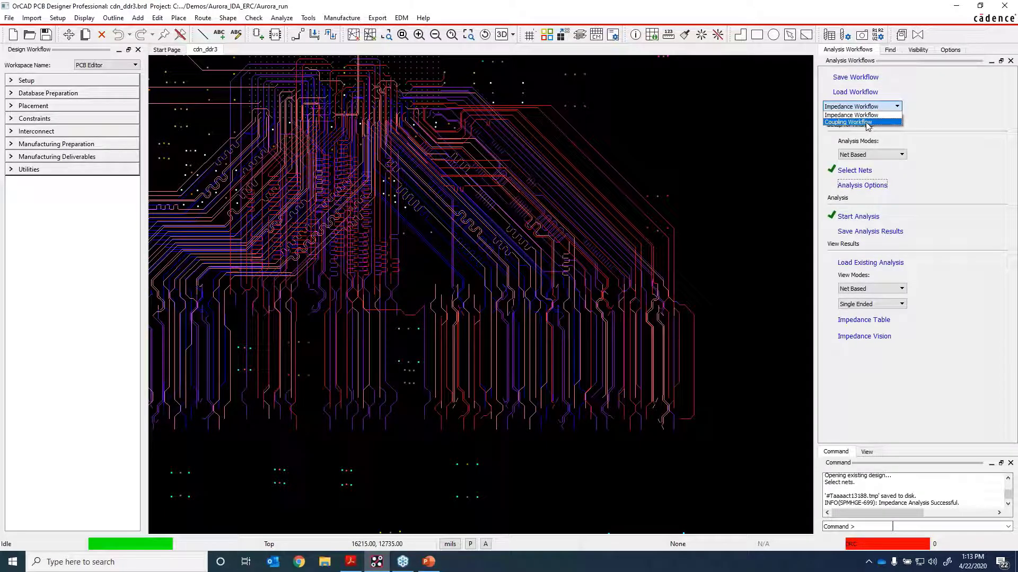
left_click(867, 123)
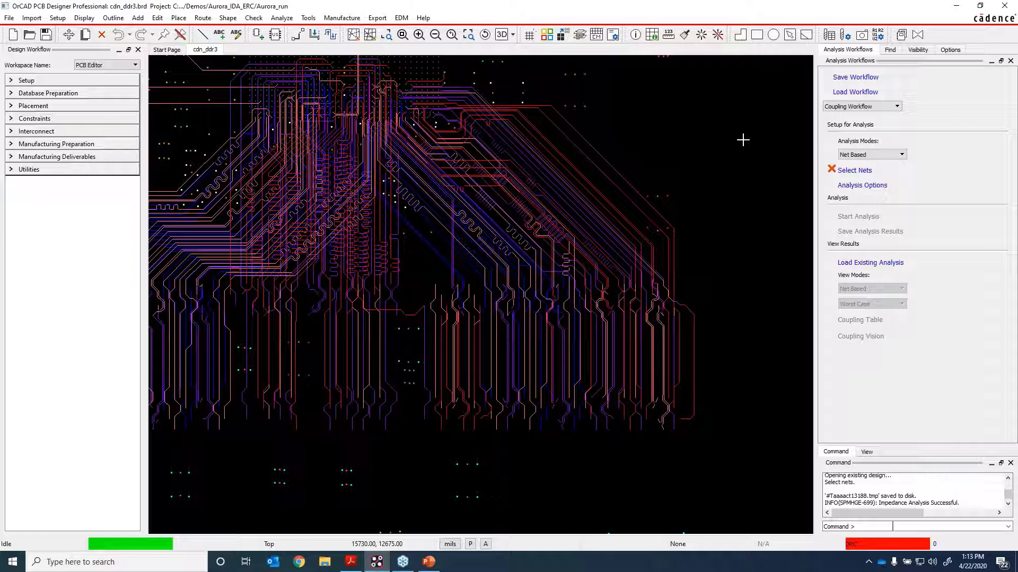
Step: Set the coupling analysis mode to Directed Group and open the directed group selection, enlarging its window
left_click(866, 155)
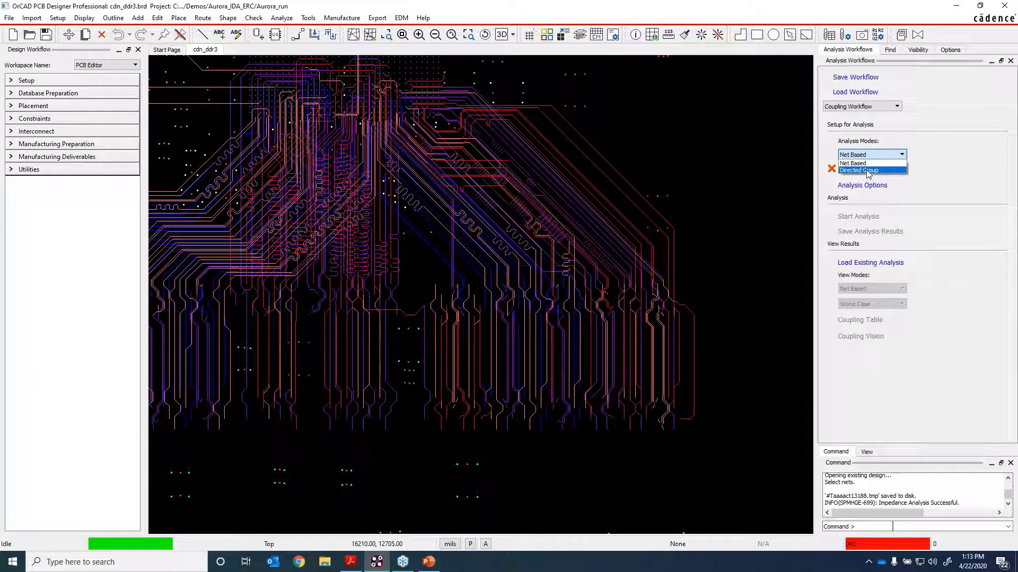
left_click(868, 171)
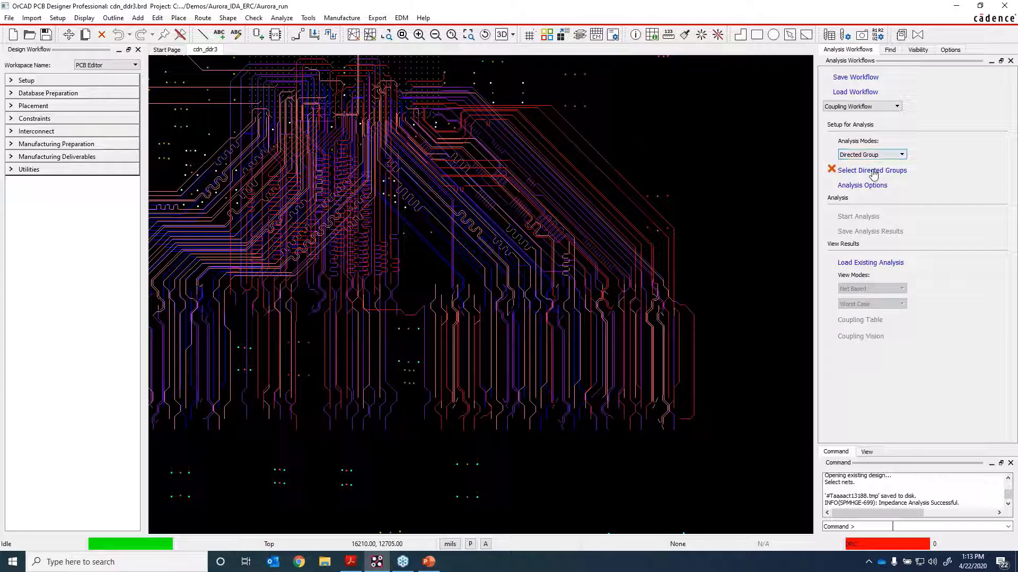
left_click(872, 170)
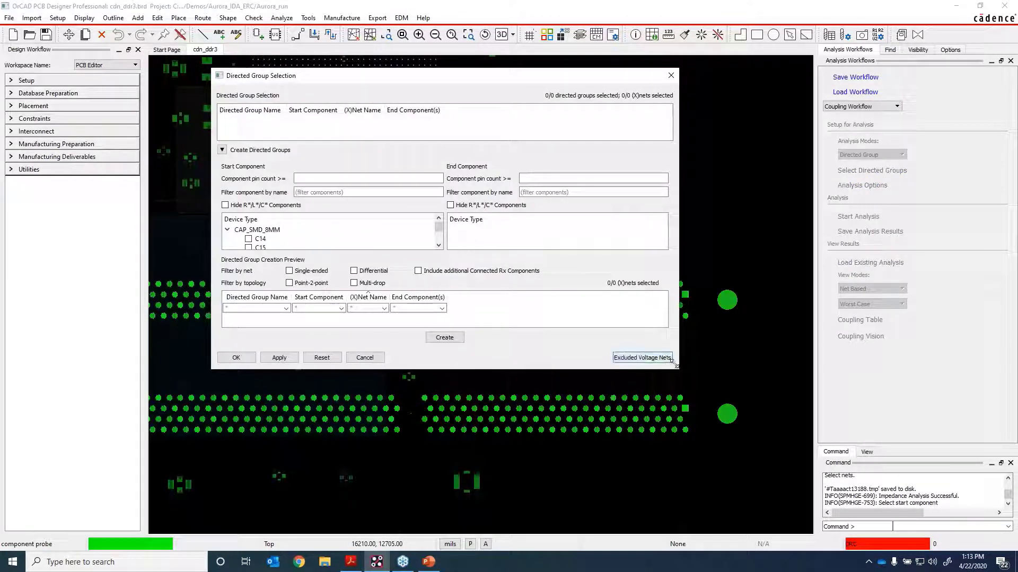
left_click_drag(676, 364, 669, 488)
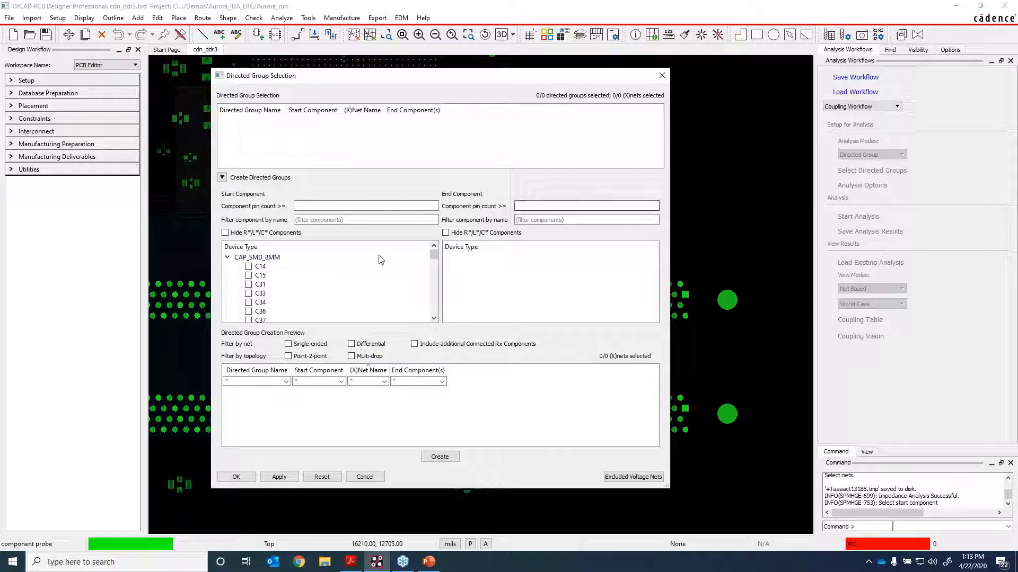
Step: Hide the R*/L*/C* components in both component lists and limit start components to a pin count of at least 100
left_click(225, 233)
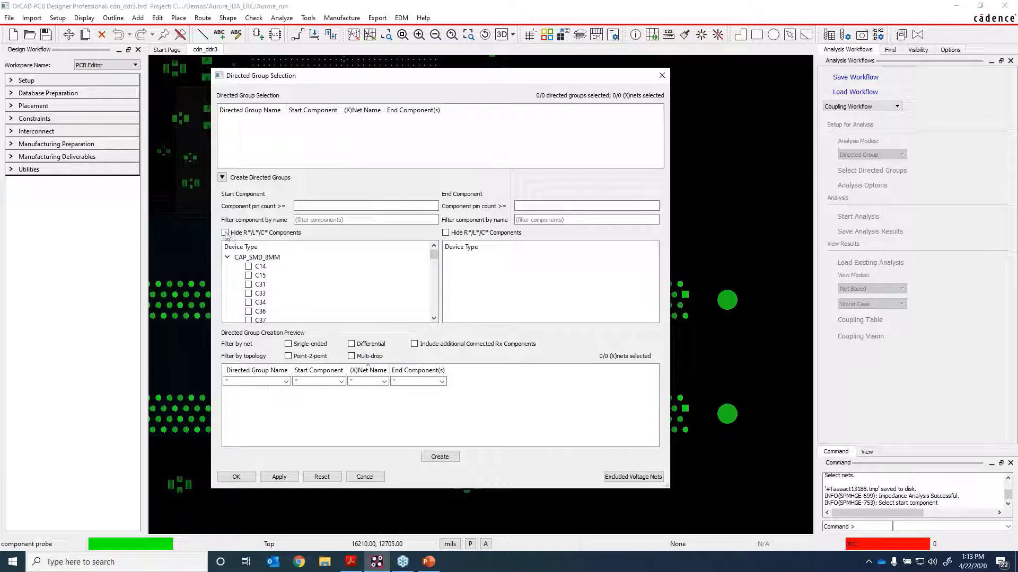
left_click(460, 233)
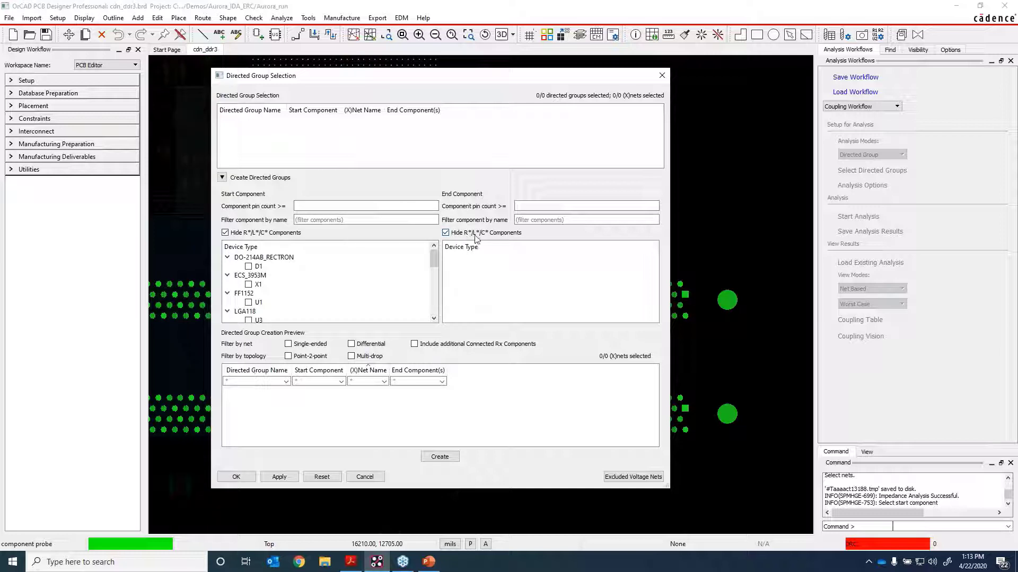
left_click(329, 205)
type("1")
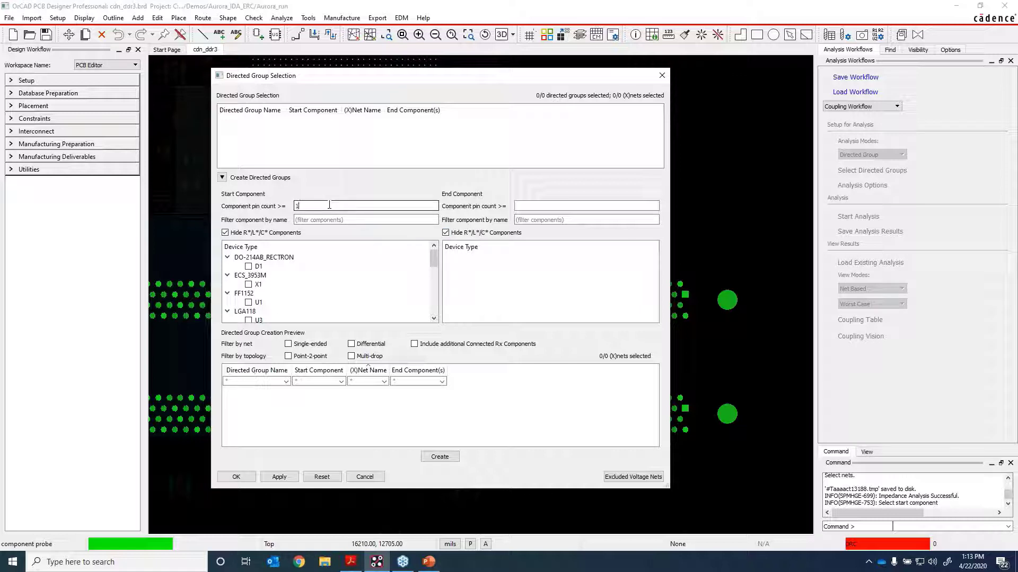
type("00")
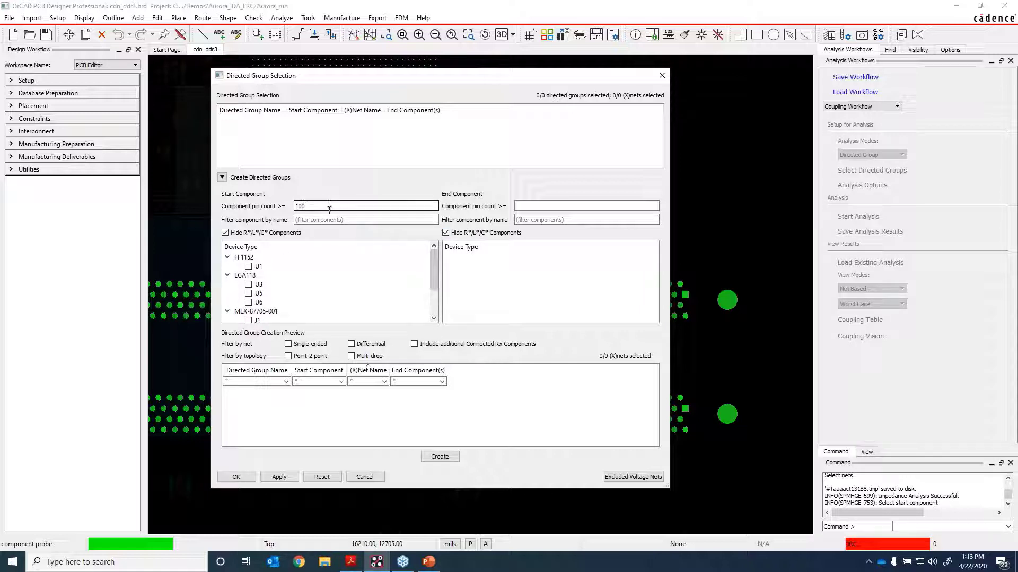
mouse_move(434, 256)
left_mouse_down()
mouse_move(433, 284)
mouse_move(433, 254)
left_mouse_up()
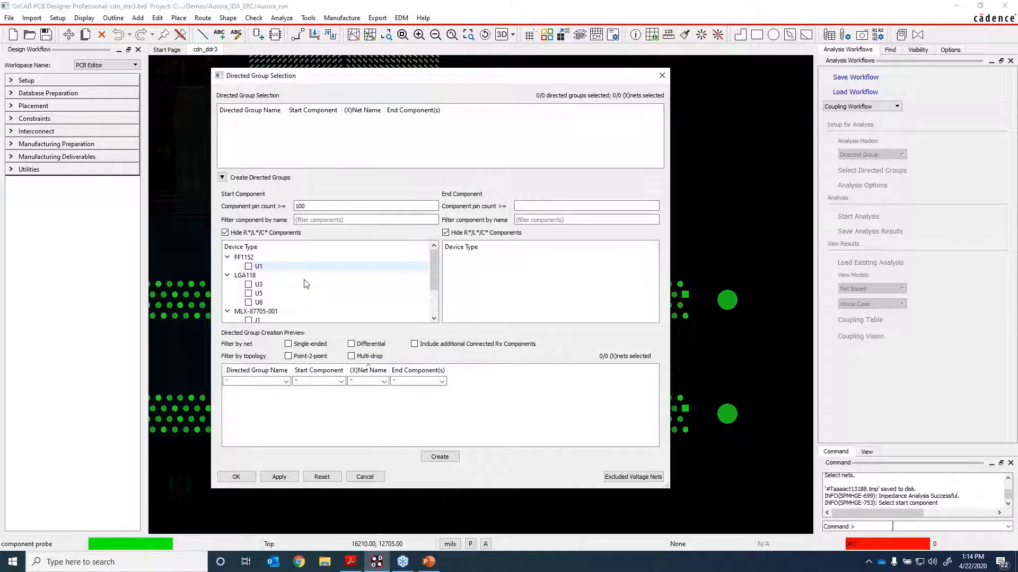
Step: Create directed groups from start component U1 to end components J1 and J2, including all previewed nets
left_click(248, 266)
left_click(469, 268)
left_click(469, 275)
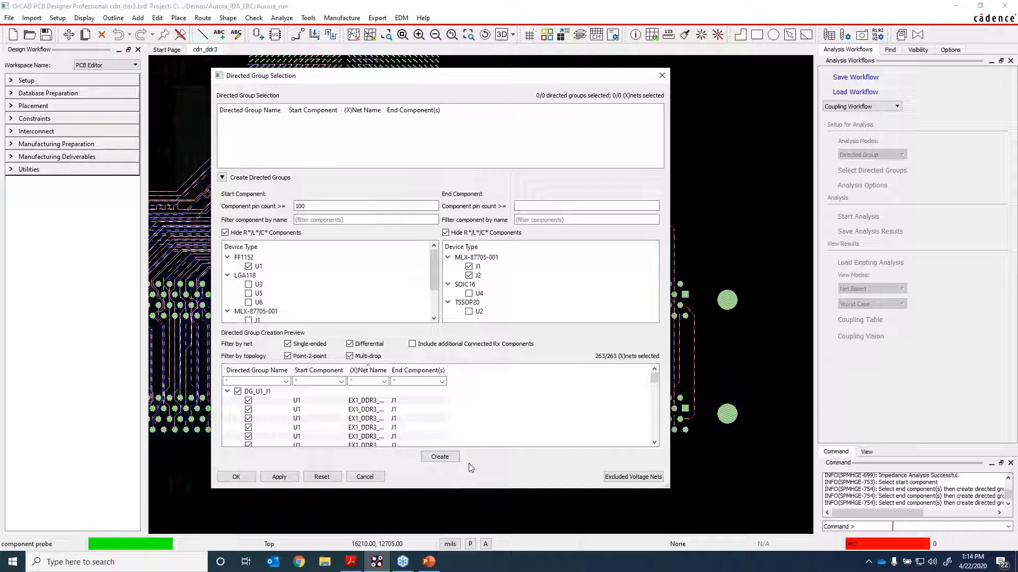
scroll(324, 409, "down", 1)
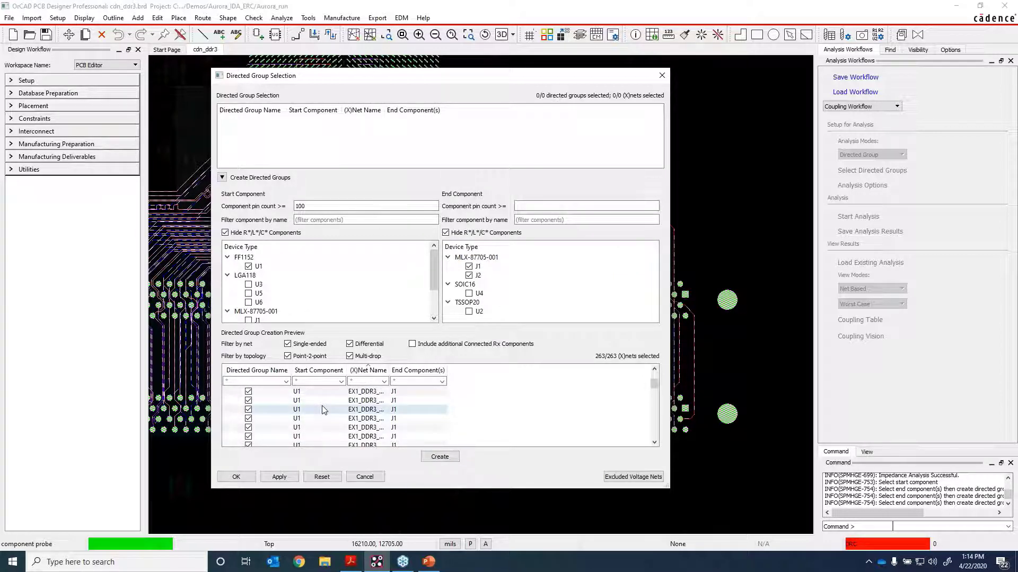
left_click(439, 457)
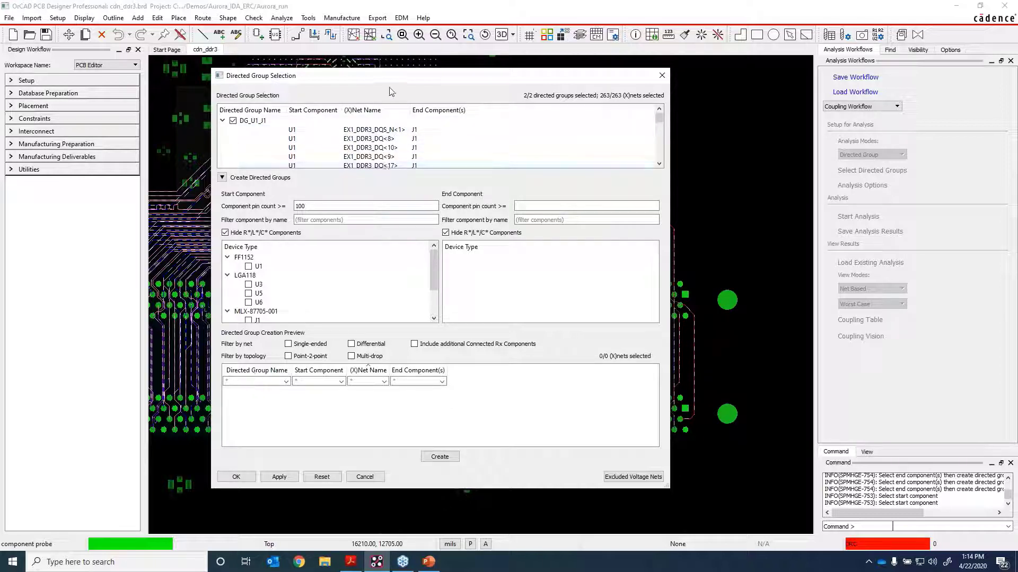
Step: Review the U1-to-J1 and U1-to-J2 directed groups, collapsing the J1 net list, and accept the group selection
mouse_move(659, 118)
left_mouse_down()
mouse_move(658, 132)
mouse_move(659, 117)
left_mouse_up()
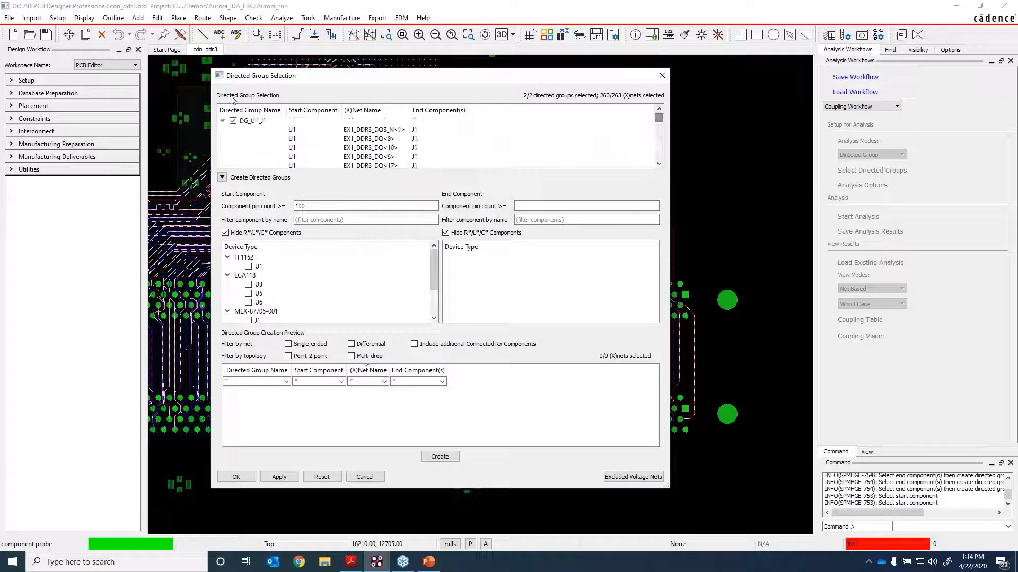
left_click(223, 121)
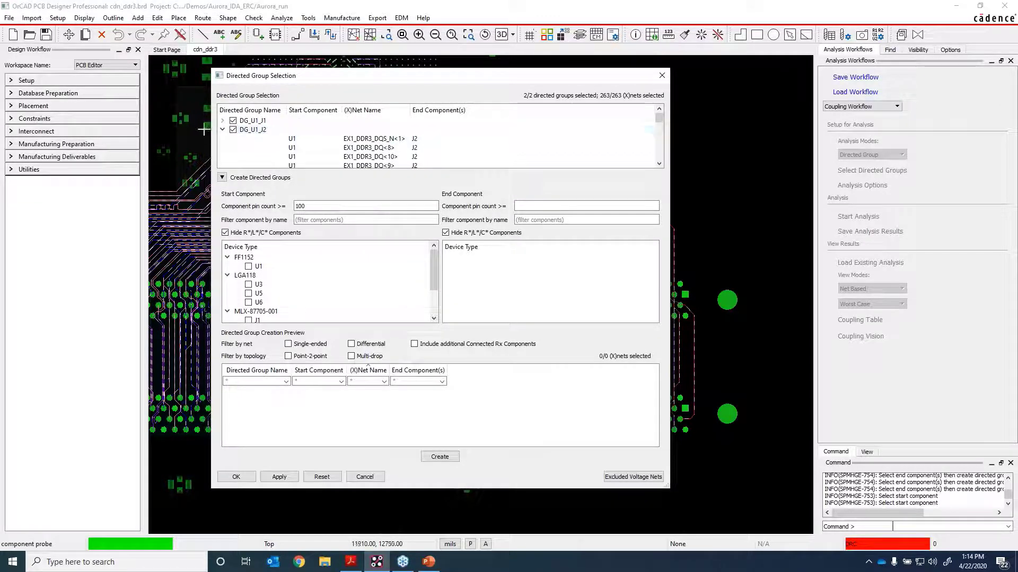
left_click(222, 130)
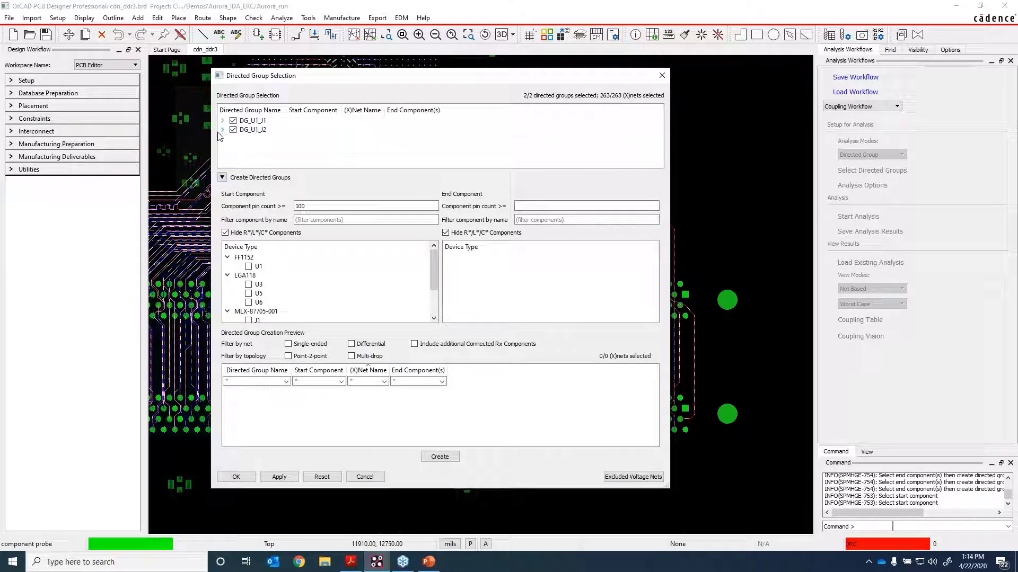
left_click(223, 130)
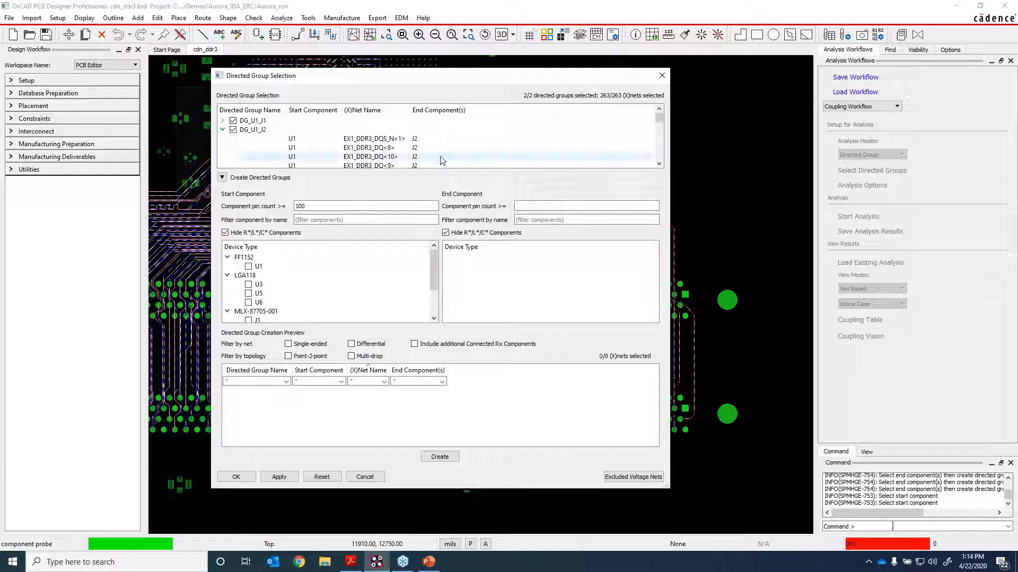
left_click(237, 477)
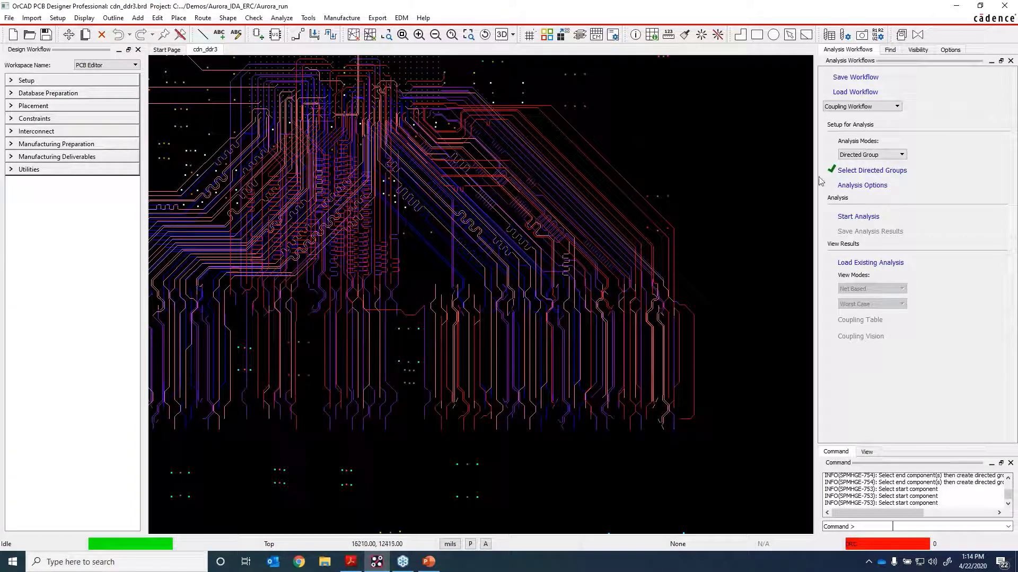
Step: Review the coupling analysis options and accept them with 2% coupling, 50 ps rise time and an empty GeoWindow
left_click(878, 185)
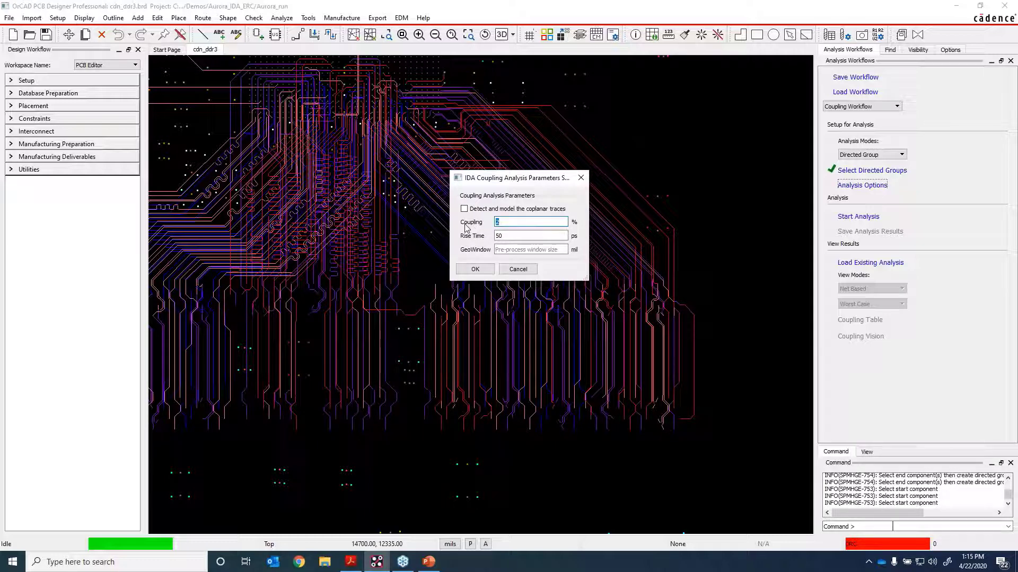
left_click(503, 234)
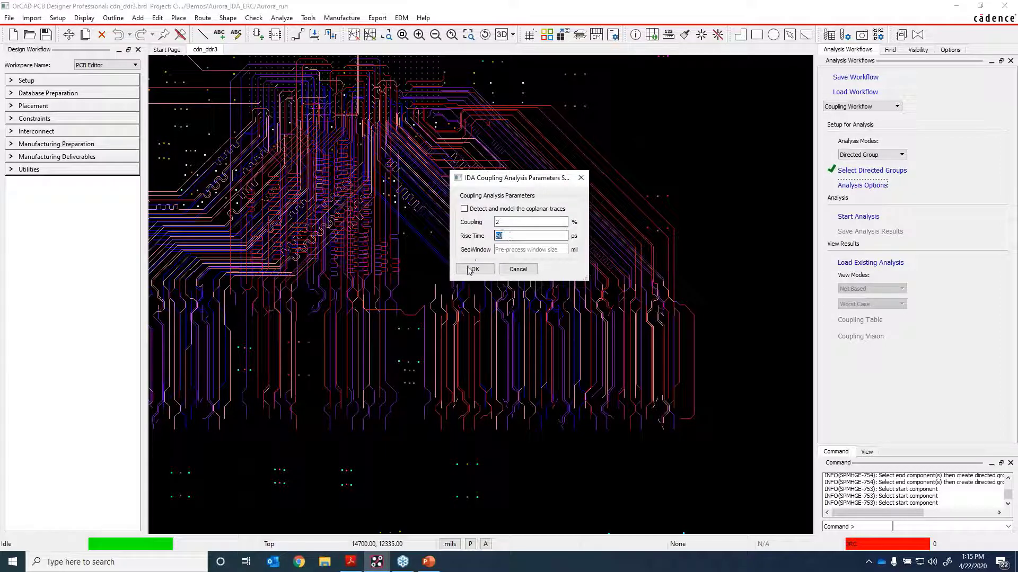
left_click(516, 250)
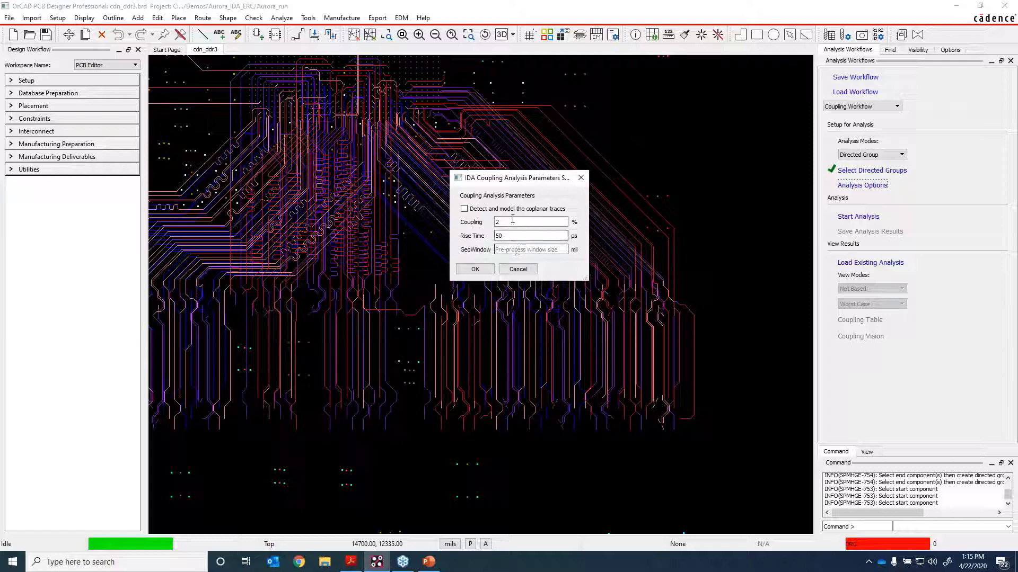
left_click(528, 250)
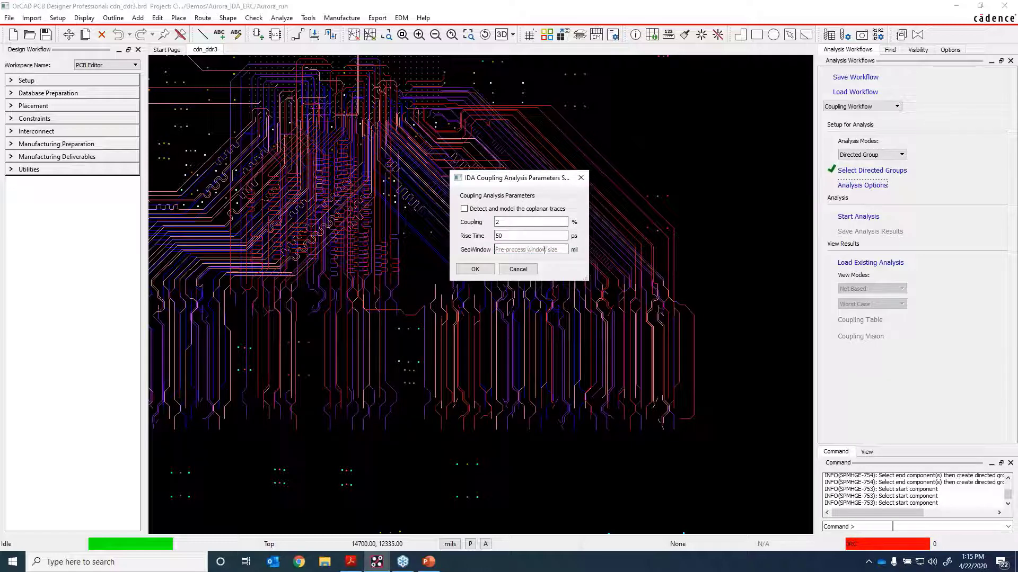
left_click(476, 270)
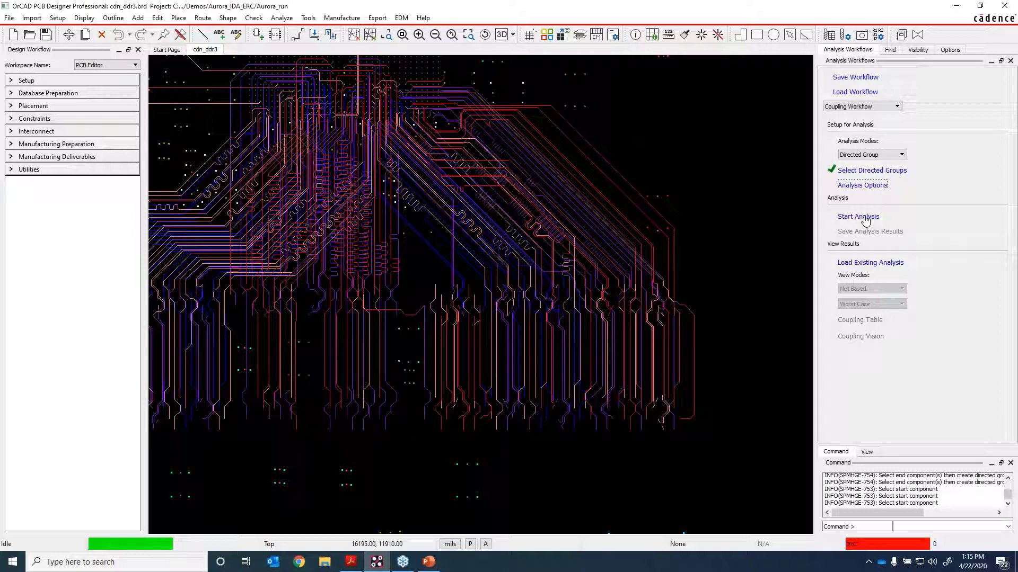
Step: Load the existing coupling analysis results from cdn_ddr3_NG.cplida
left_click(870, 263)
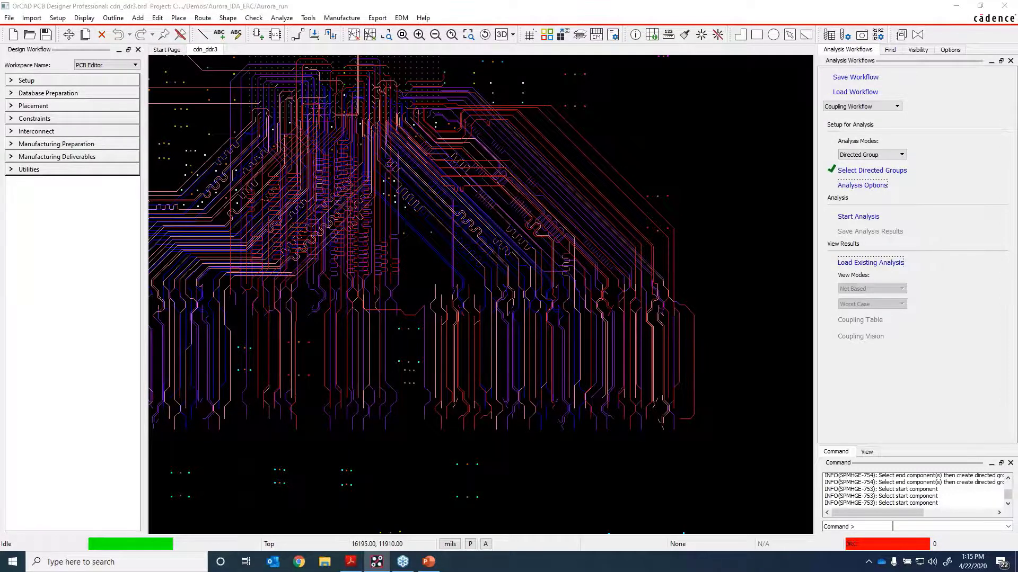
scroll(129, 264, "down", 1)
left_click(159, 247)
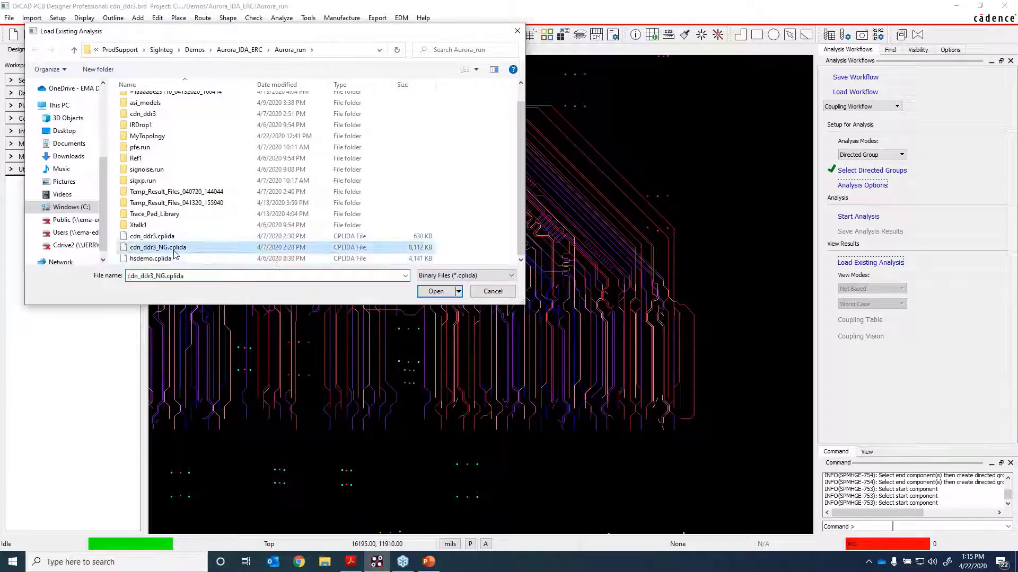
left_click(436, 292)
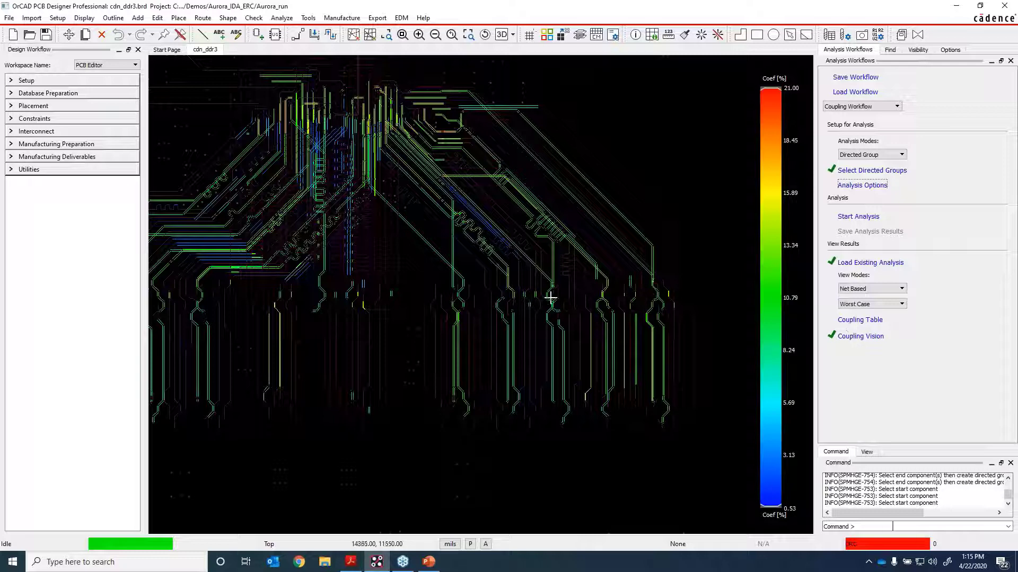
Step: Inspect the colour-coded coupling on the board traces, and open the coupling results table
scroll(550, 294, "down", 1)
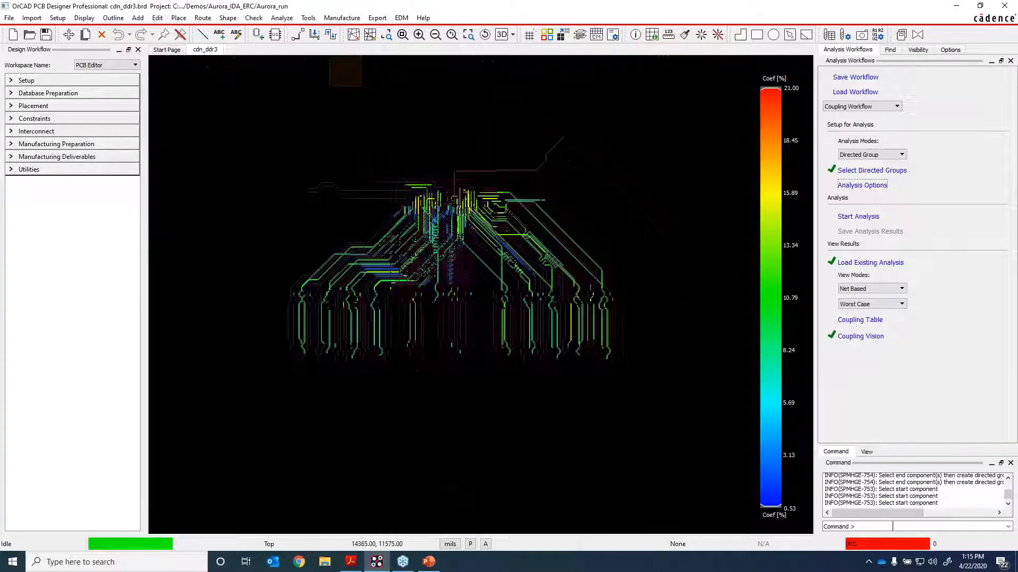
scroll(550, 295, "up", 1)
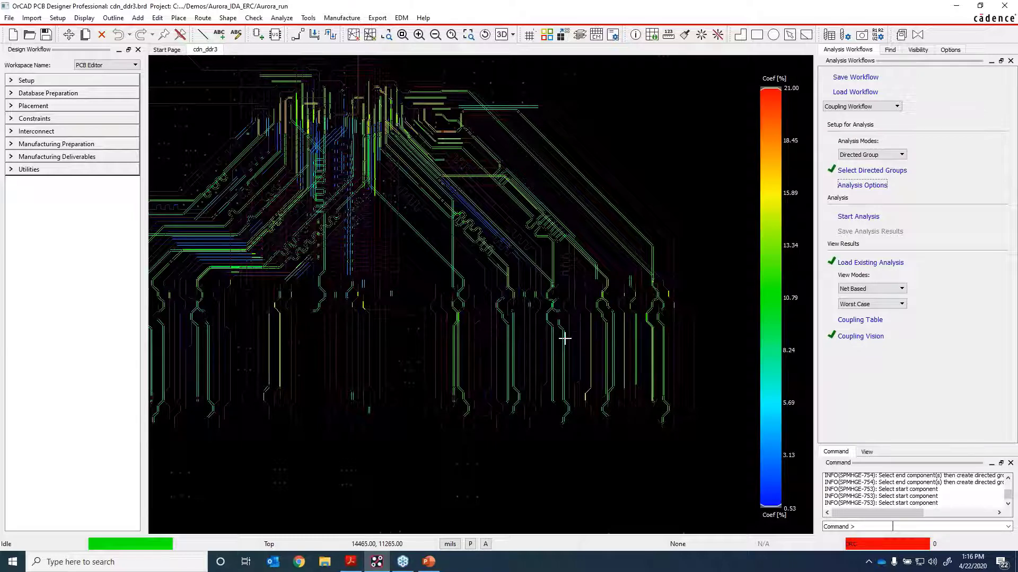
scroll(564, 338, "down", 2)
scroll(562, 334, "up", 2)
left_click(858, 320)
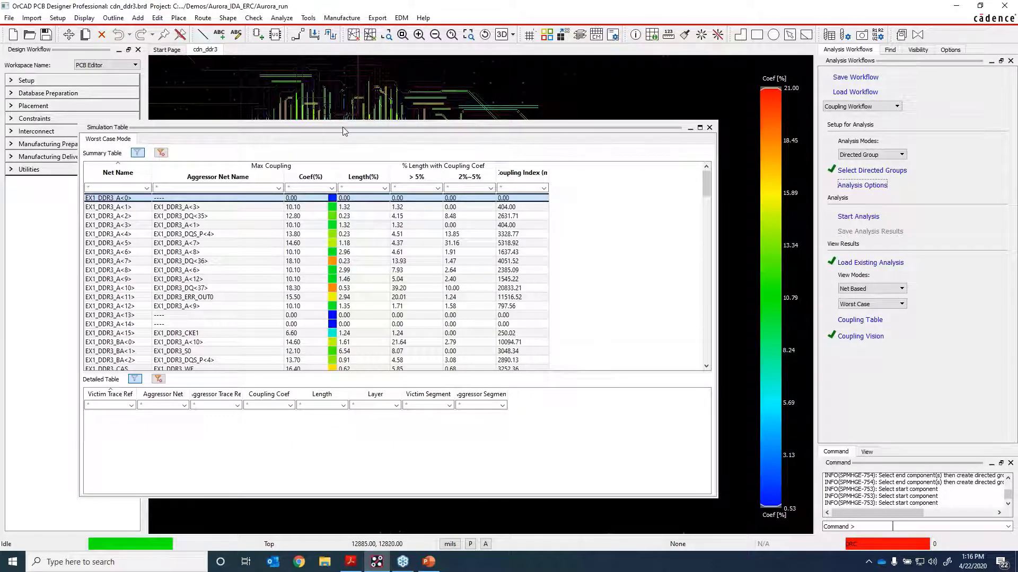
left_click_drag(343, 131, 368, 115)
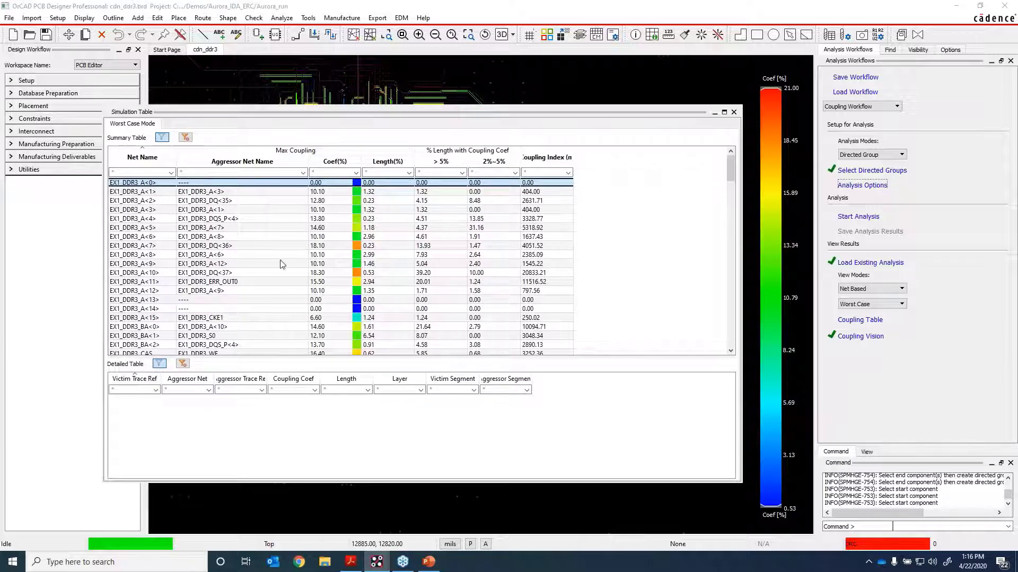
Step: Keep the Worst Case view mode and sort the summary table by maximum coupling coefficient, highest first
left_click(862, 304)
left_click(861, 312)
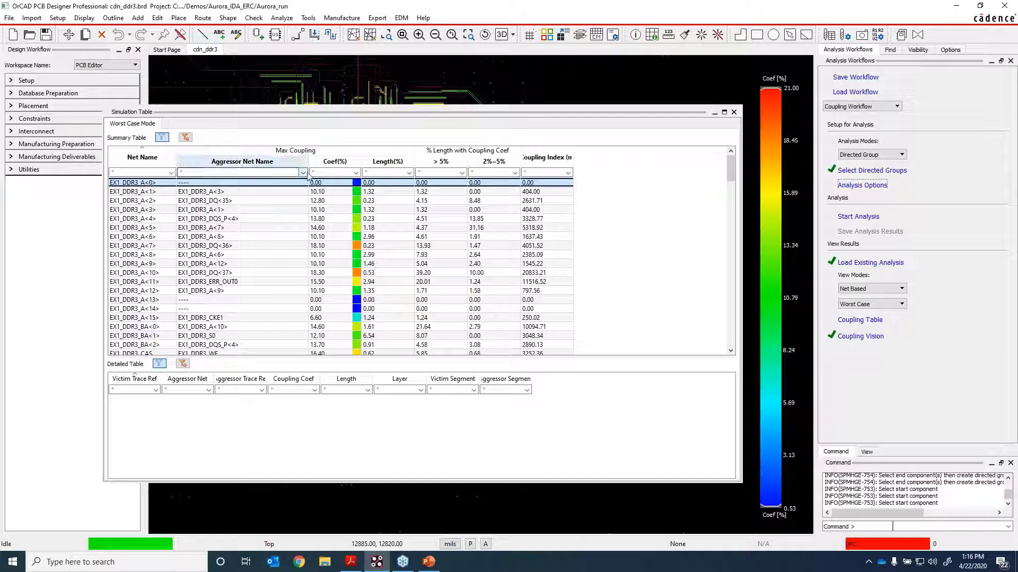
left_click(336, 162)
left_click(336, 162)
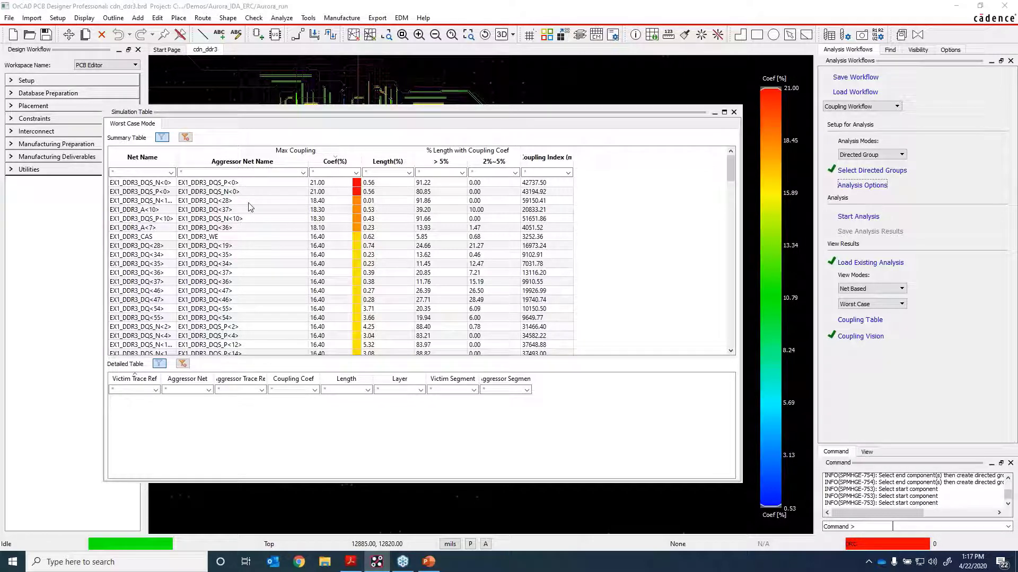
Step: Show the details for net EX1_DDR3_A<10>, enlarge the detailed table and sort it by coupling coefficient, highest first
left_click(157, 211)
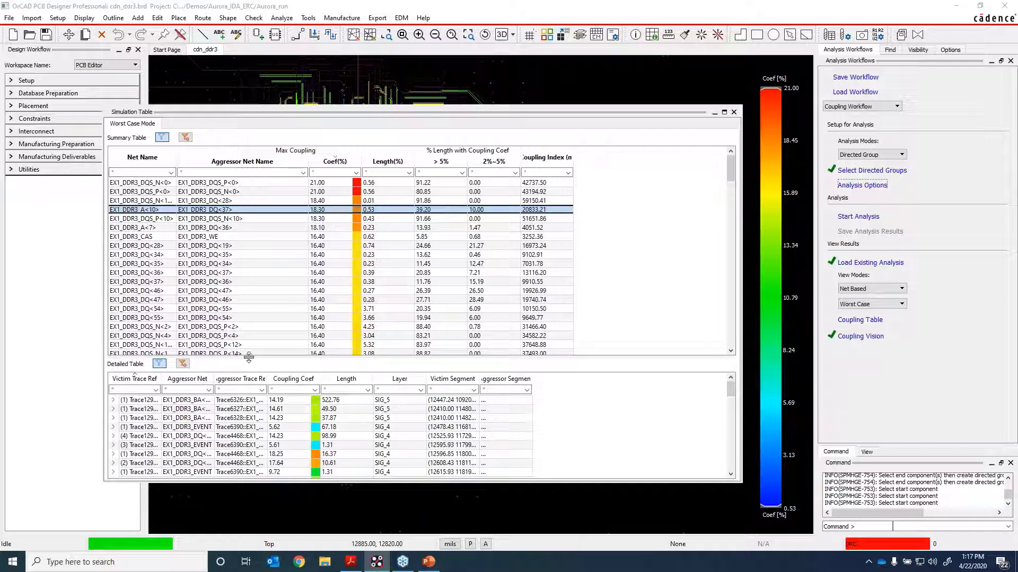
left_click_drag(250, 356, 249, 300)
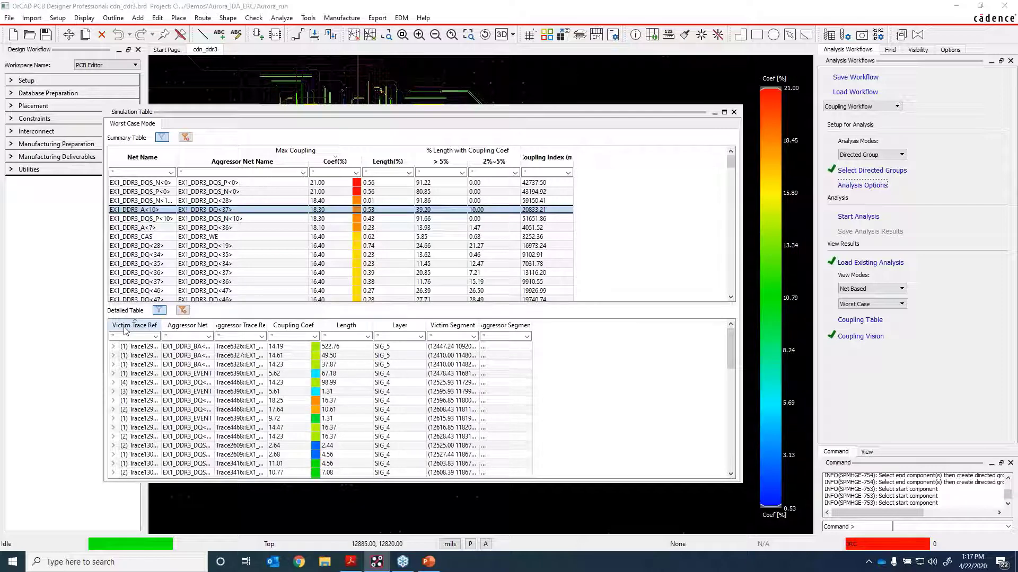
left_click(286, 326)
left_click(284, 326)
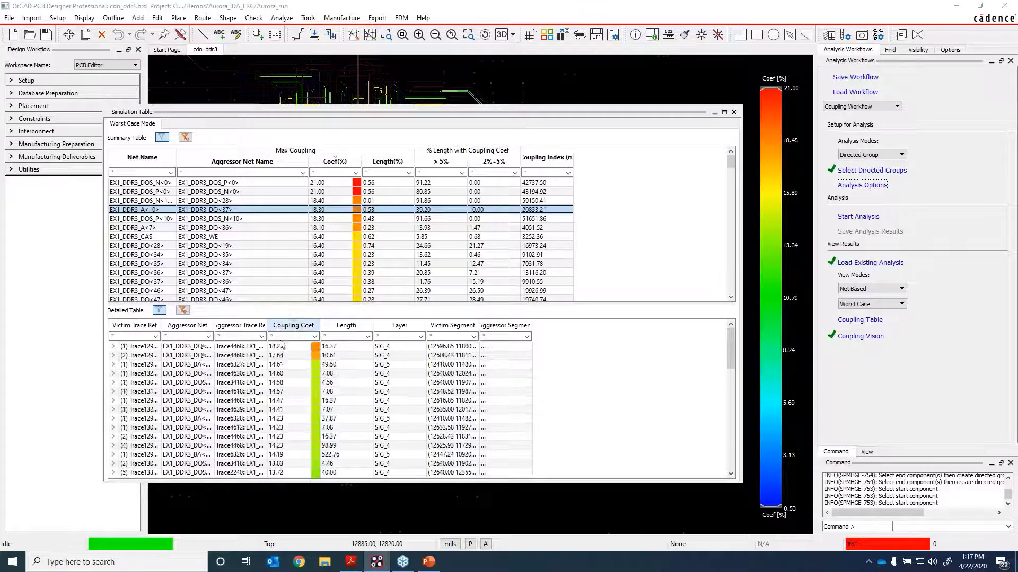
Step: Locate the most strongly coupled EX1_DDR3_A<10> segment on the board, clear the table aside to examine it, and keep the Worst Case view mode
left_click(142, 348)
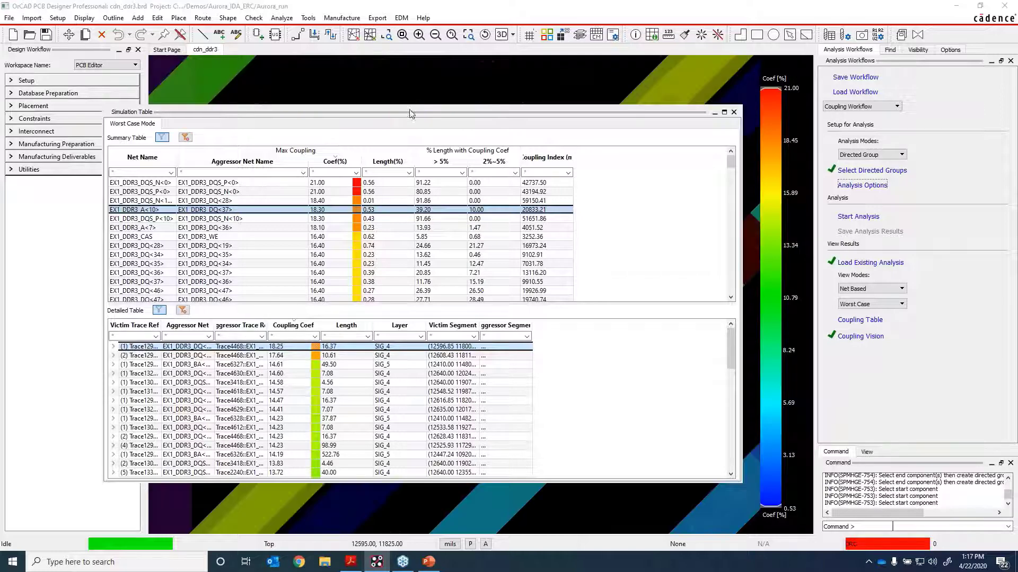
left_click_drag(409, 113, 318, 430)
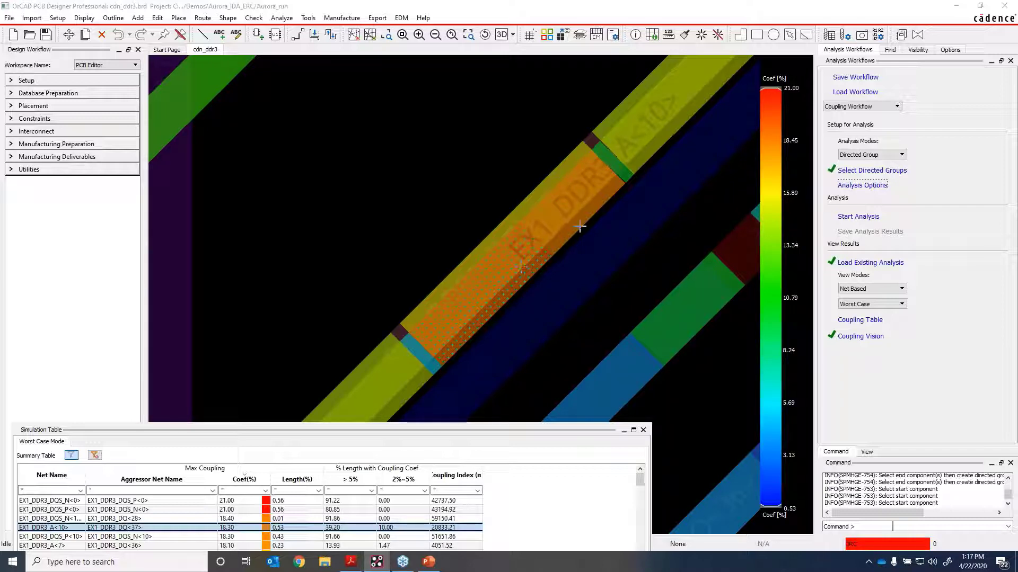
left_click_drag(421, 430, 483, 117)
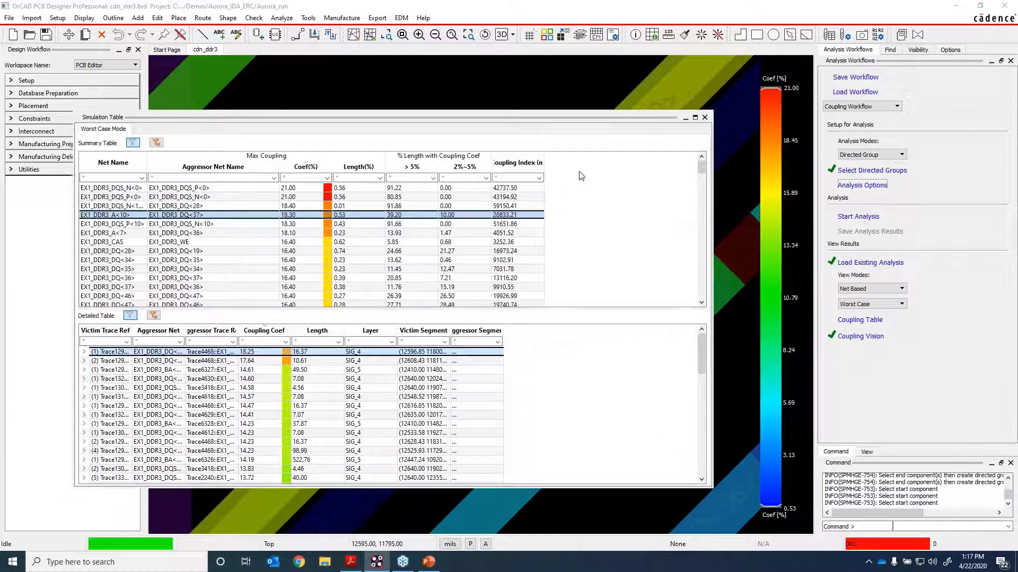
left_click(904, 308)
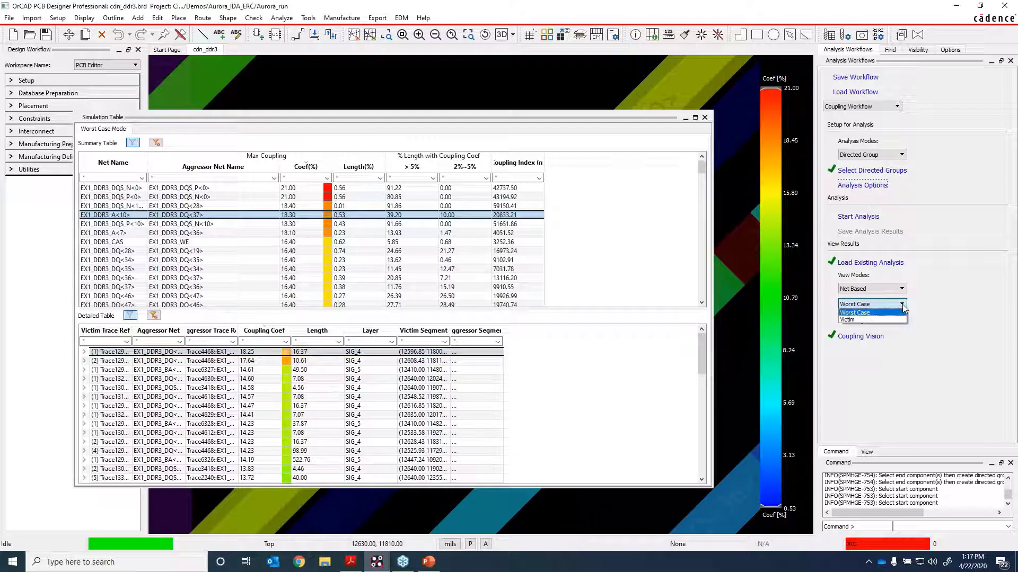
left_click(901, 312)
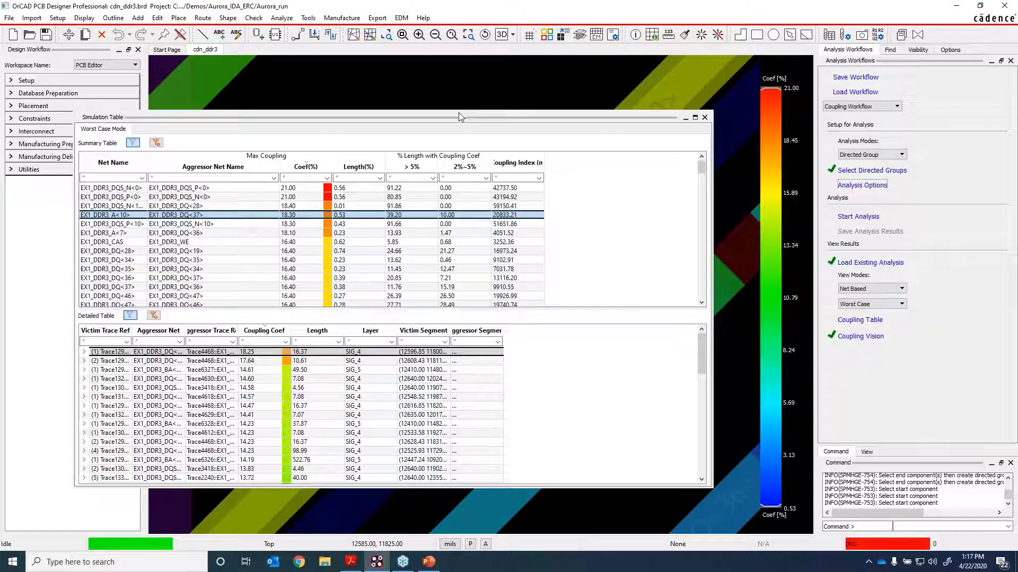
Step: Close the coupling results table and view the colour-coded coupling across the whole trace area
left_click_drag(459, 116, 472, 139)
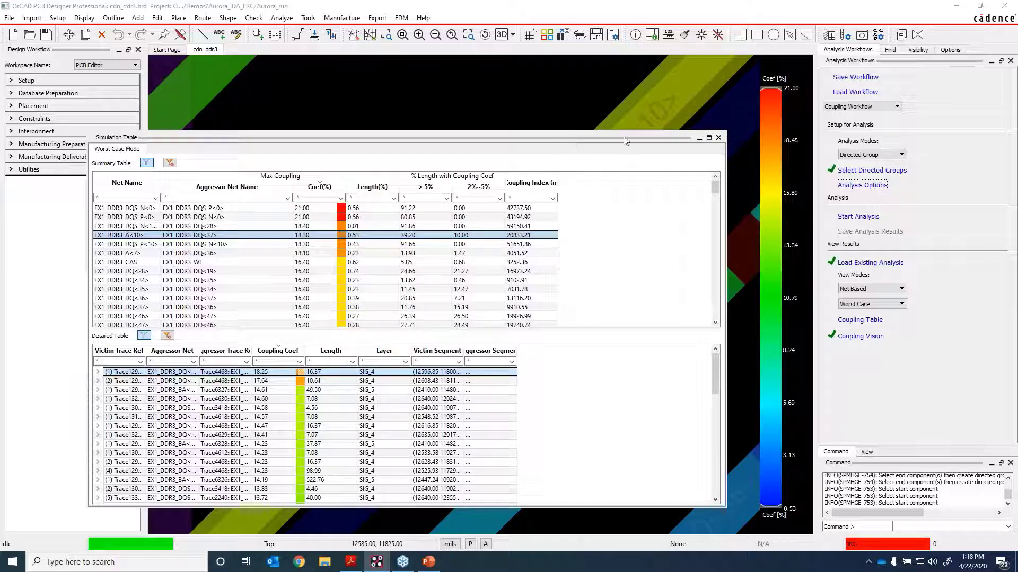
left_click(717, 139)
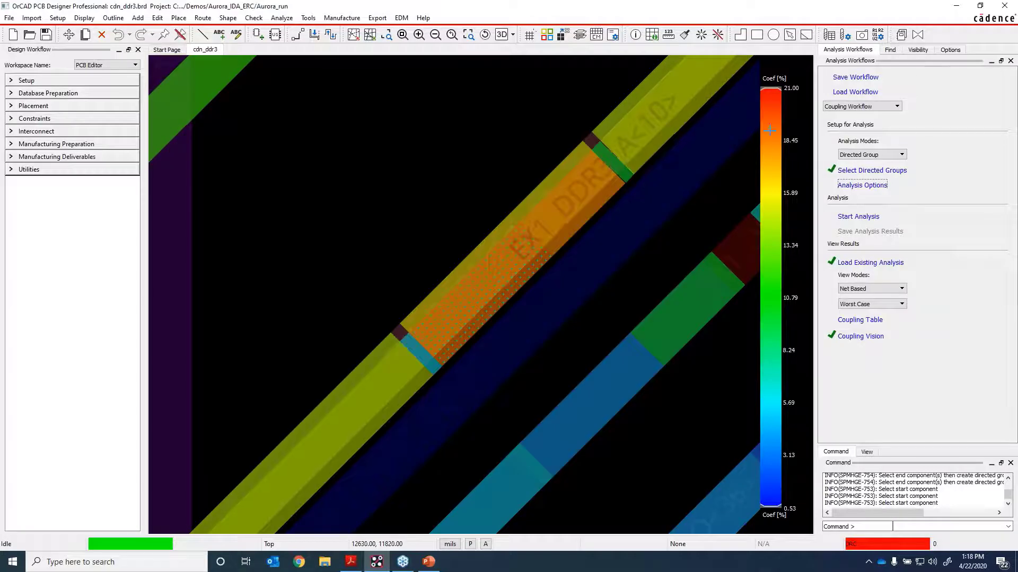
scroll(595, 220, "down", 3)
scroll(592, 221, "down", 3)
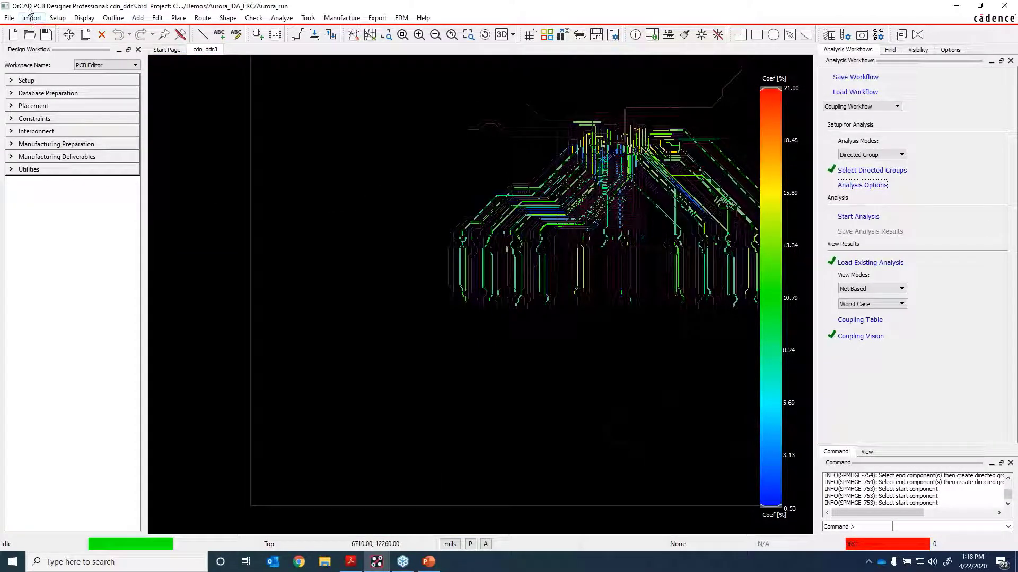
Step: Switch the editor product to Sigrity Aurora, discarding the current analysis data
left_click(10, 18)
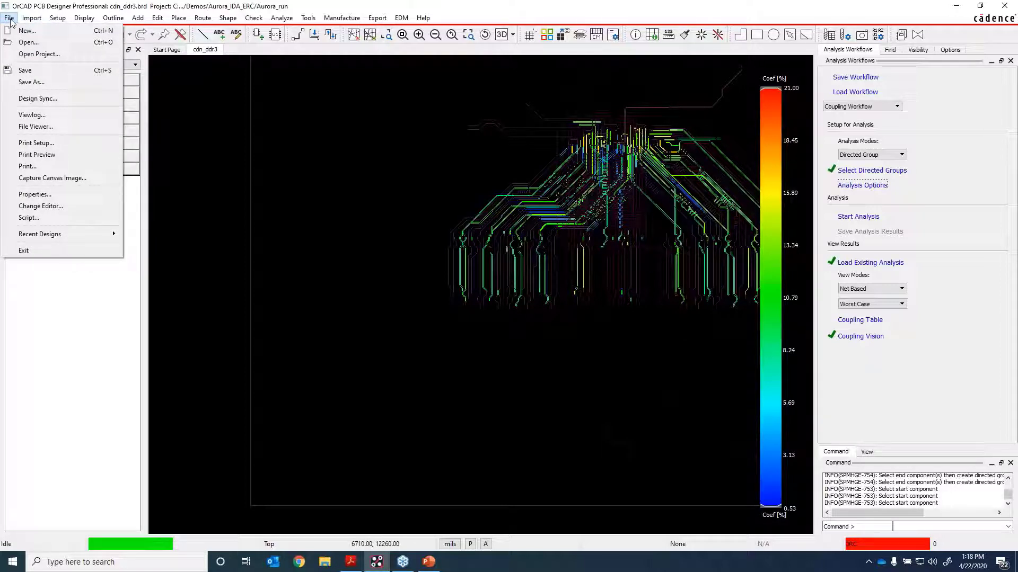
left_click(54, 206)
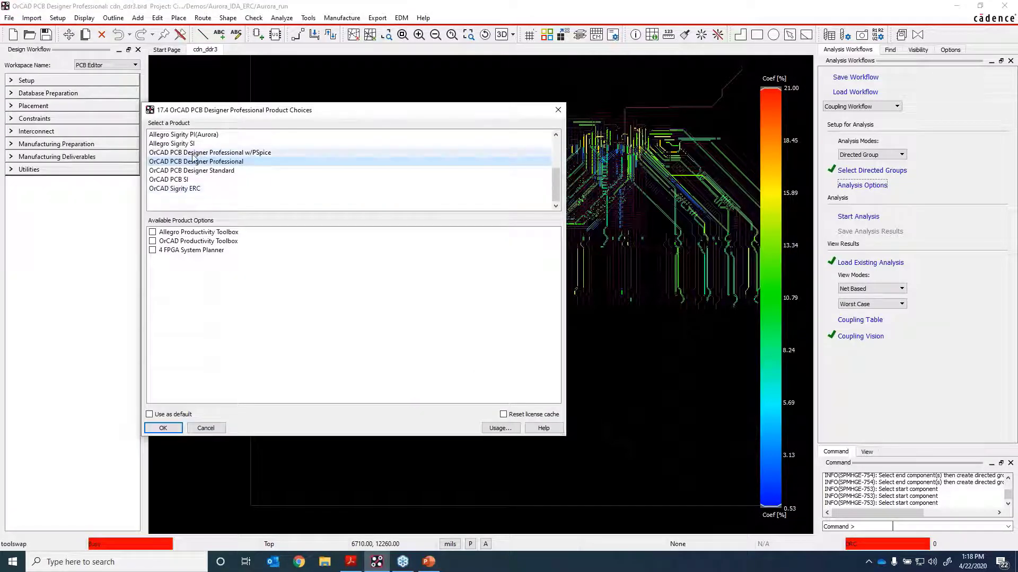
scroll(182, 169, "up", 2)
left_click(182, 170)
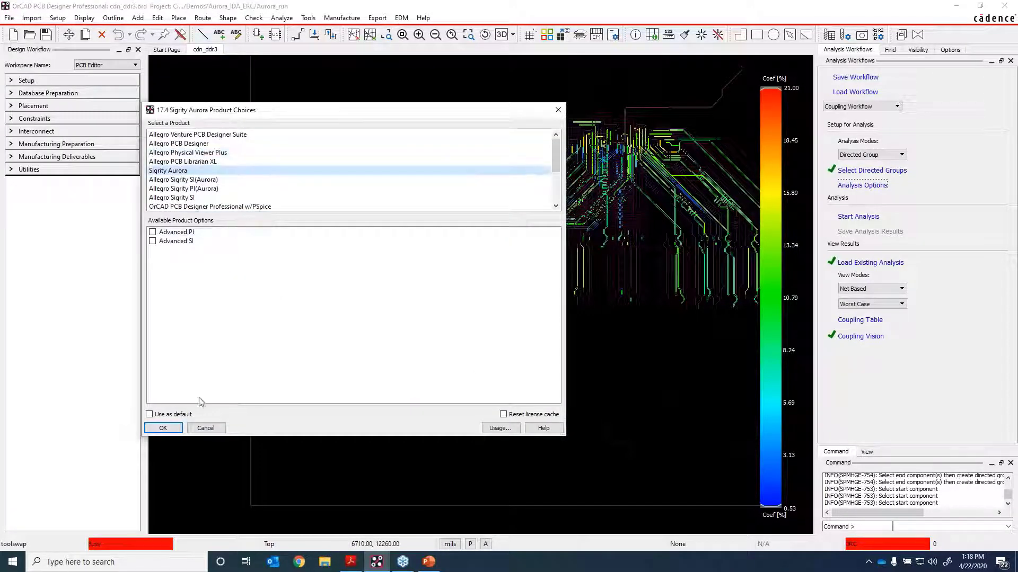
left_click(164, 429)
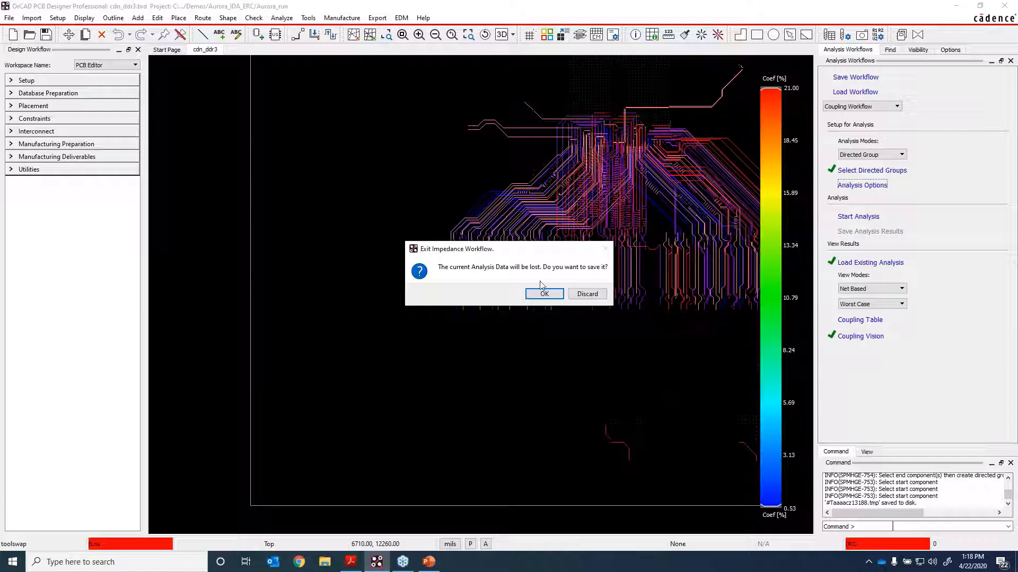
left_click(587, 295)
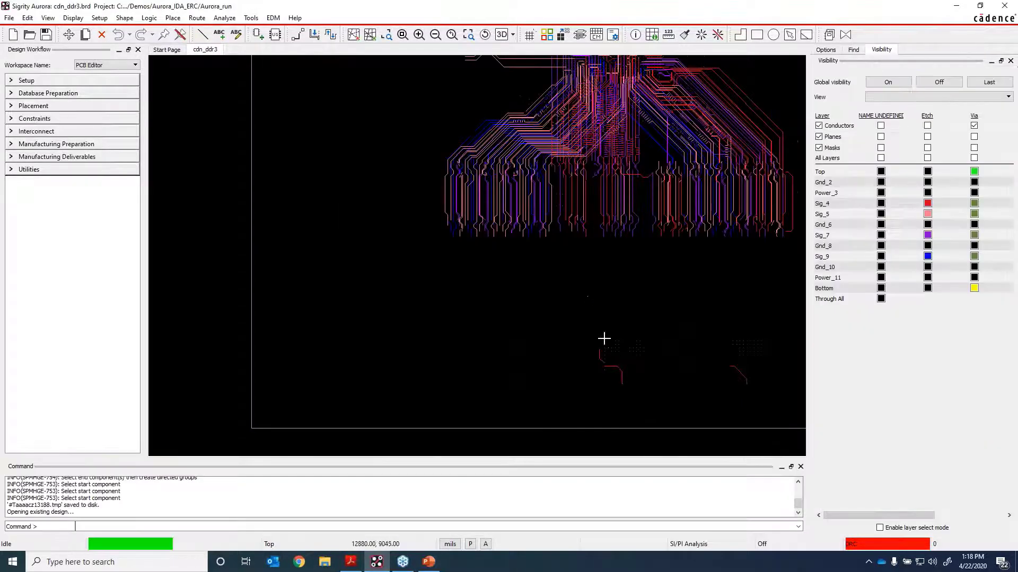
Step: Open the analysis Workflow Manager and choose the IR Drop Workflow
middle_click_drag(582, 300, 580, 300)
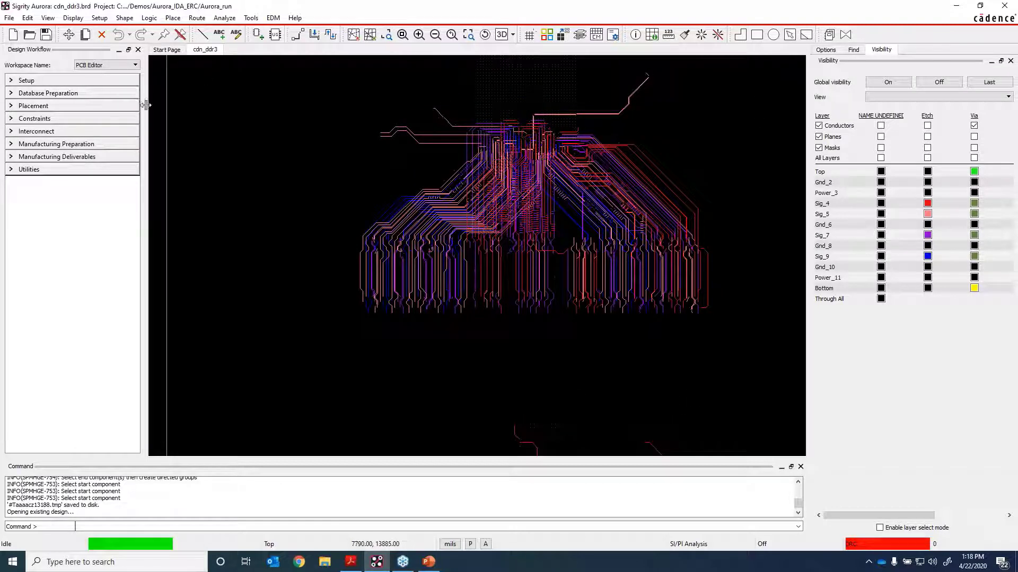
left_click(220, 28)
left_click(246, 19)
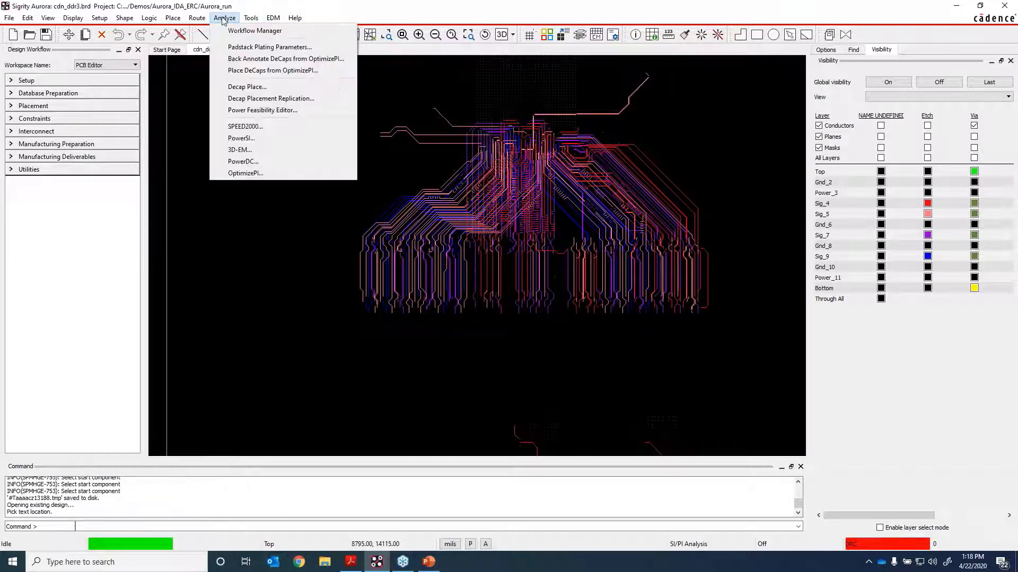
left_click(231, 30)
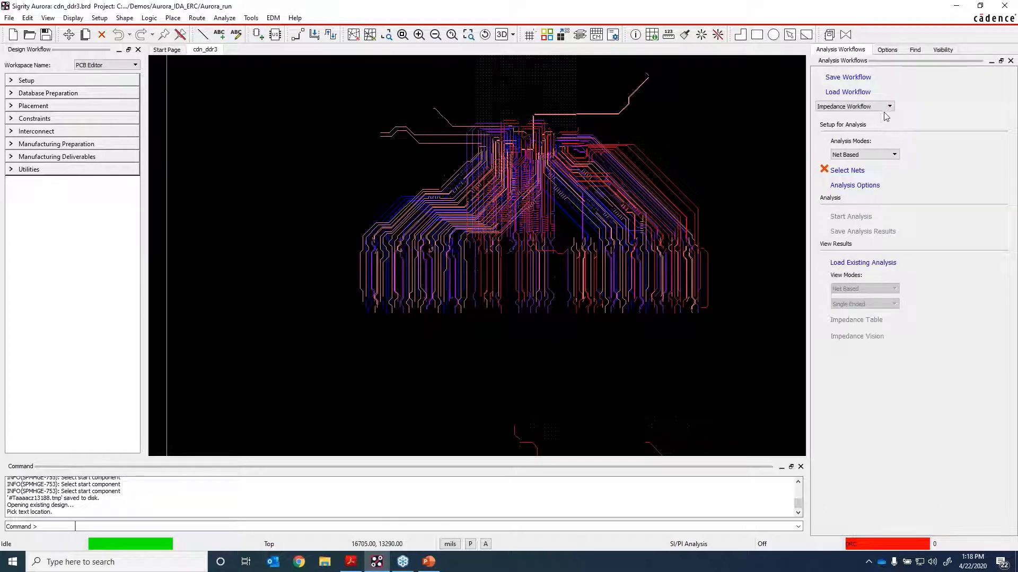
left_click(854, 107)
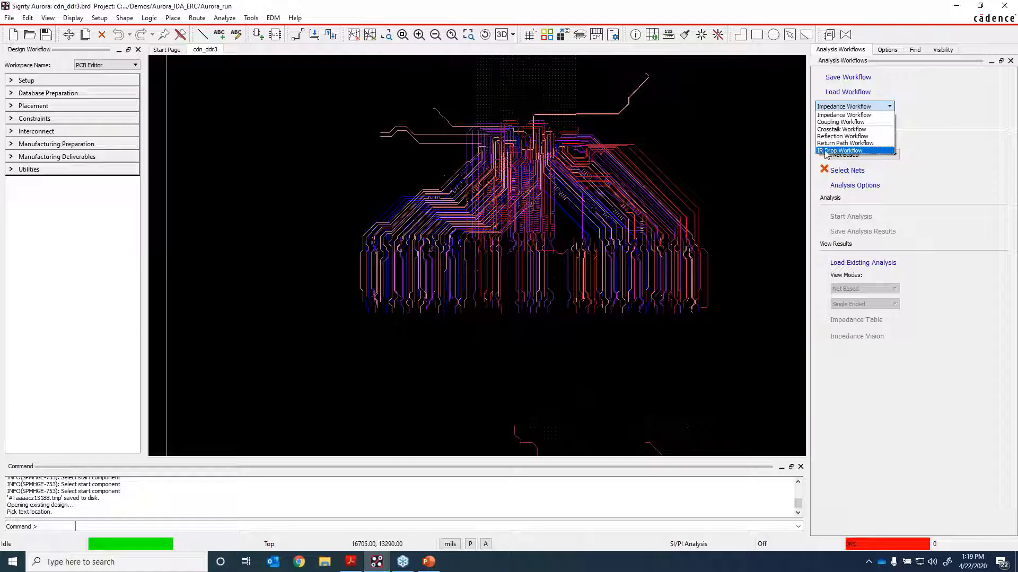
left_click(831, 151)
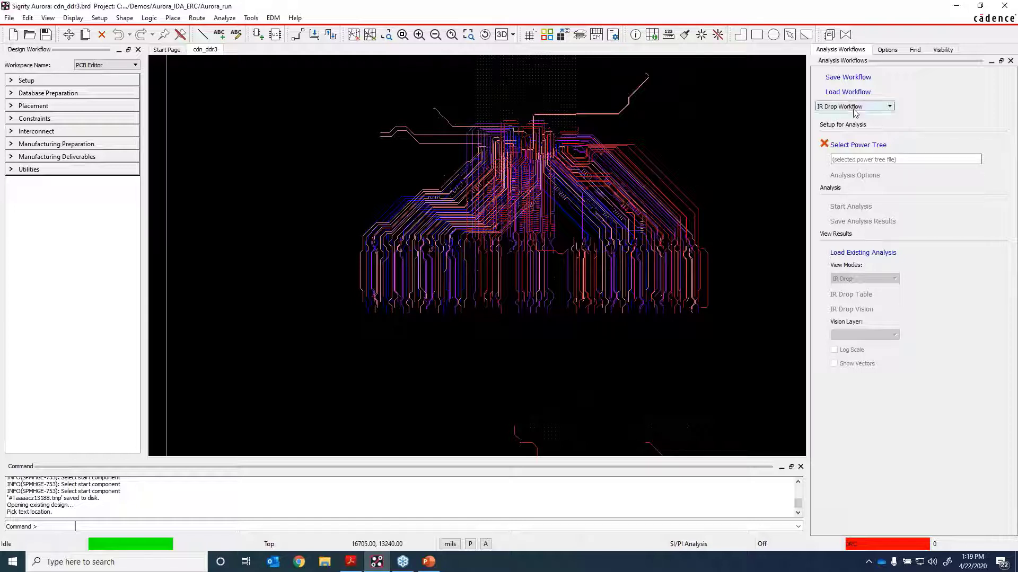
Step: Load MyTree.pwt as the power tree file, and review the IR drop analysis options without changing them
left_click(859, 146)
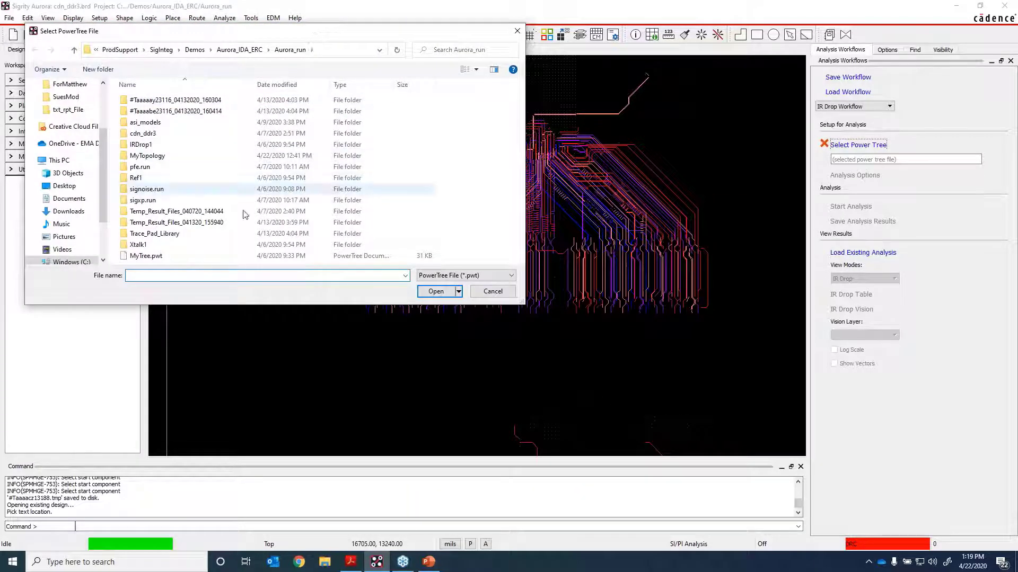
left_click(149, 258)
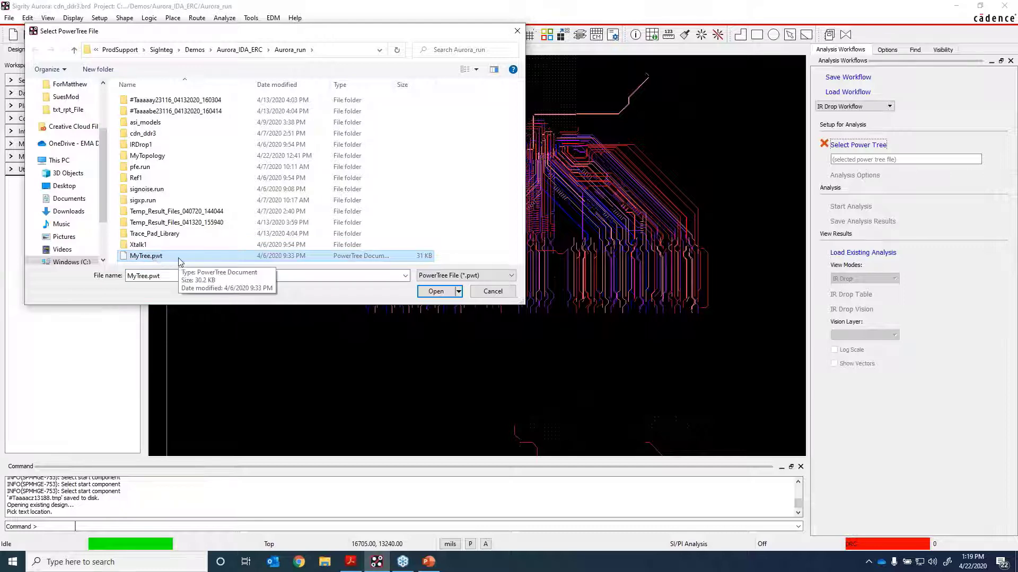
left_click(435, 292)
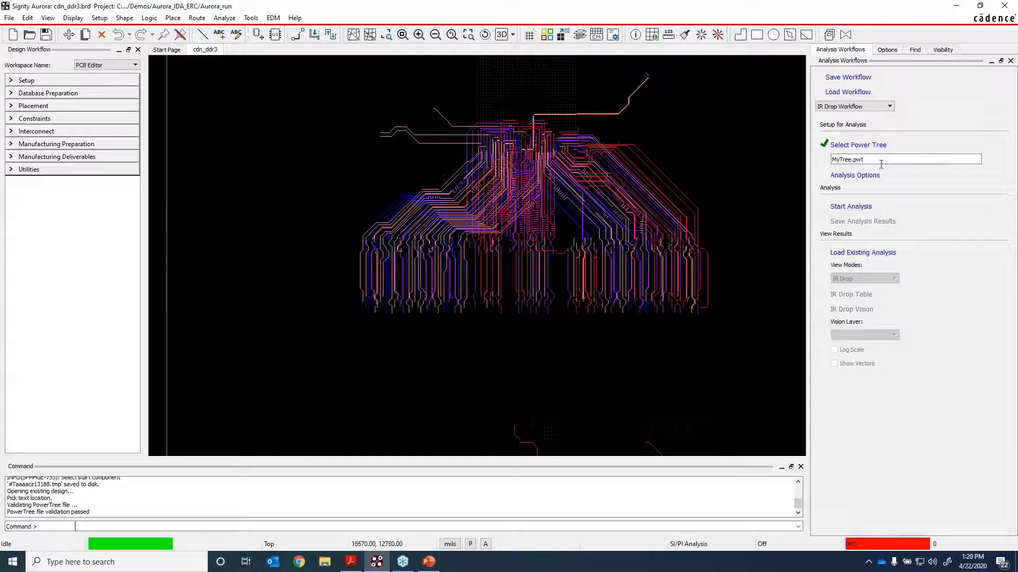
left_click(869, 176)
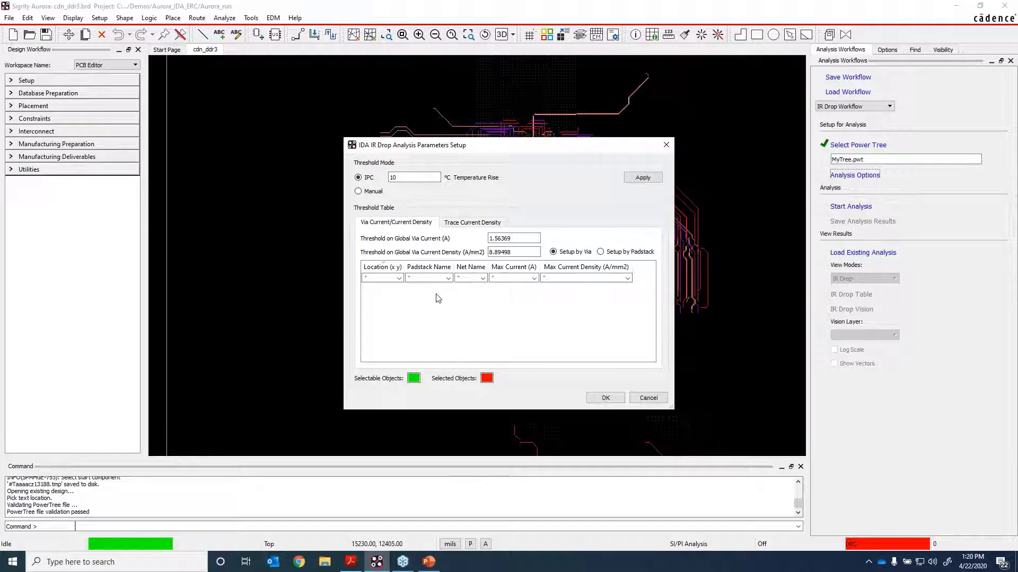
left_click(648, 398)
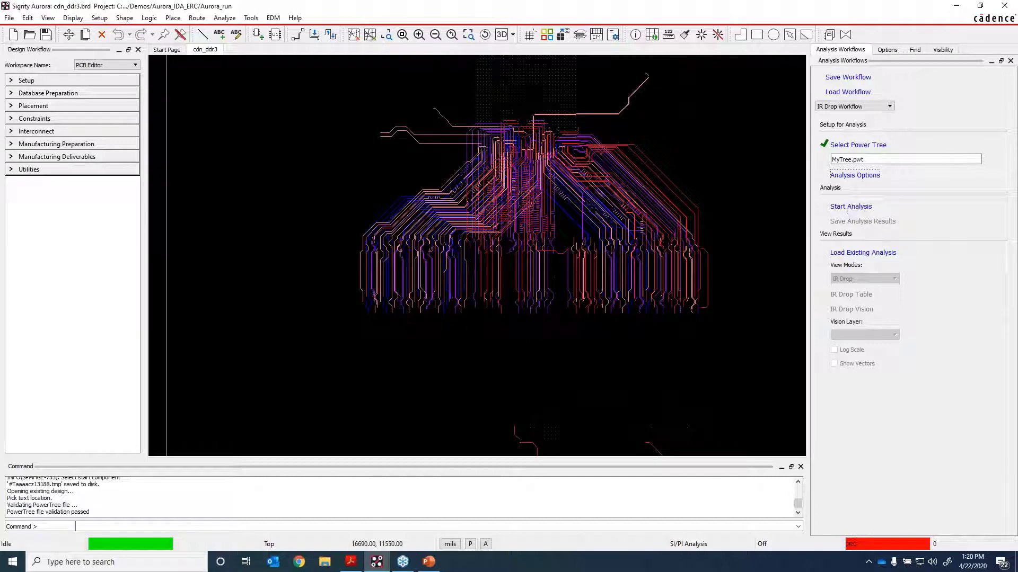
Step: Load the existing IR drop analysis results from IRDrop1.irida
left_click(857, 253)
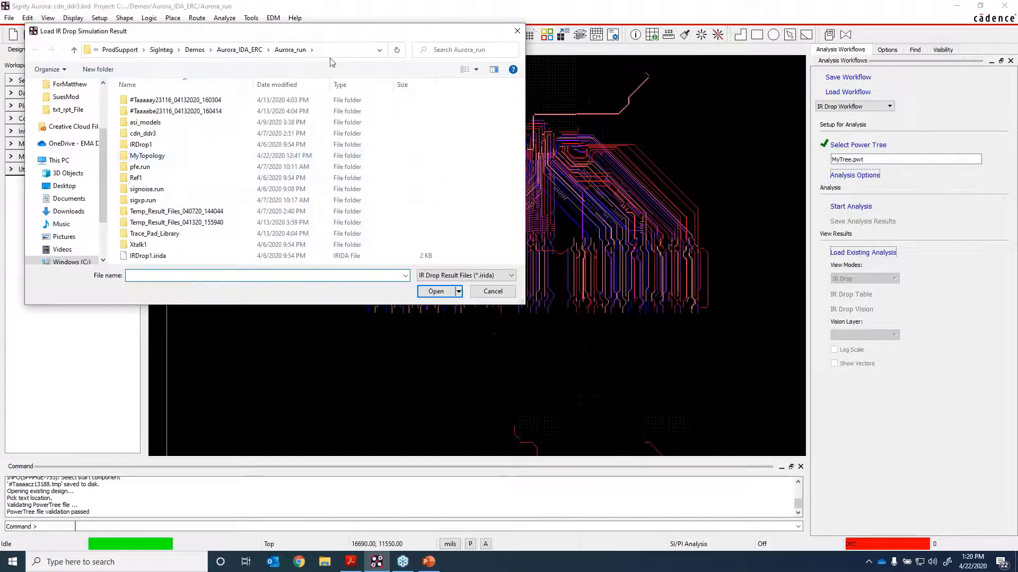
left_click_drag(325, 37, 371, 94)
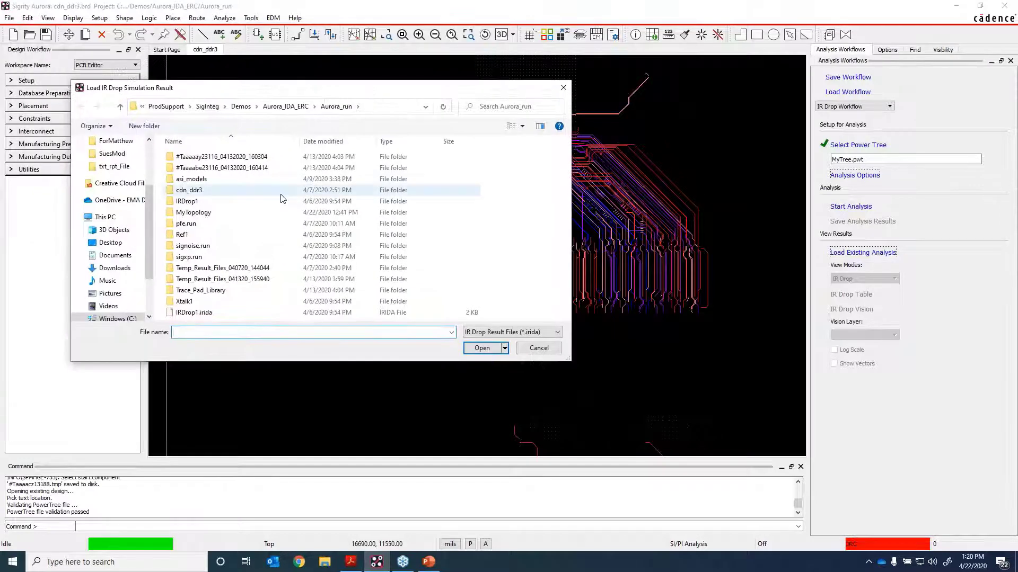
left_click(194, 312)
left_click(467, 350)
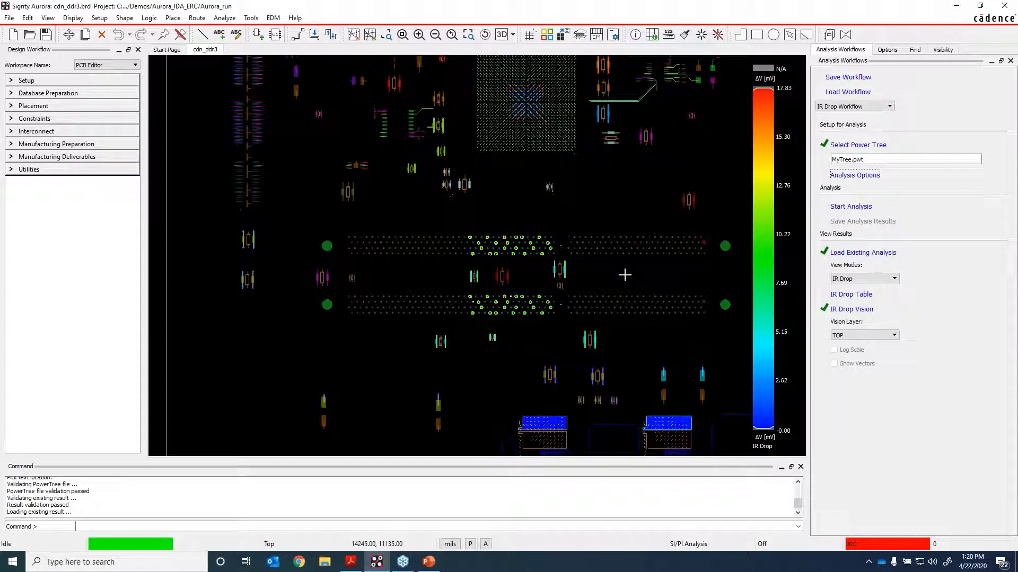
Step: Review the IR Drop Table's sink voltages and pin details for the J1 and J2 VDD sinks, and close the table
left_click(850, 295)
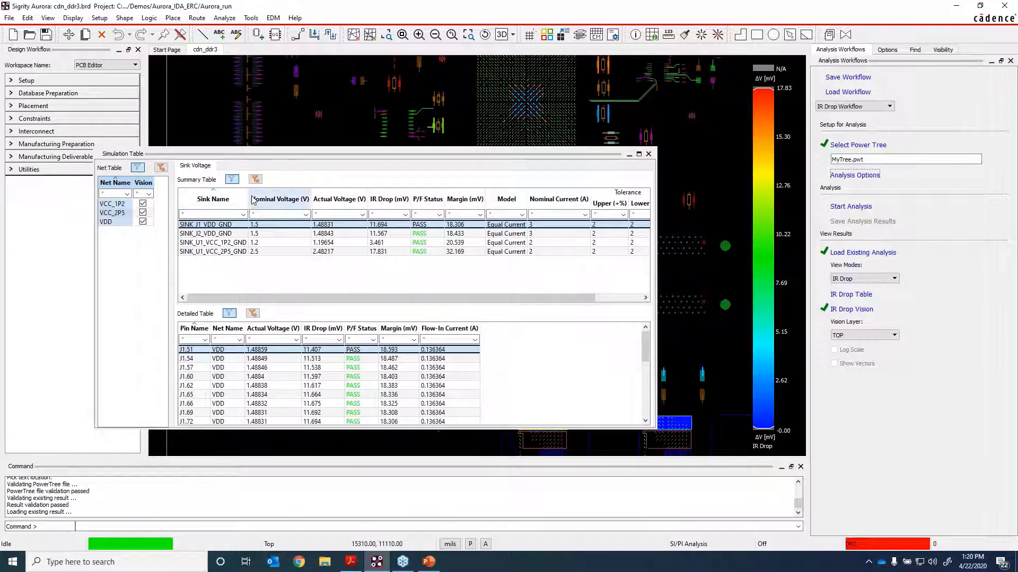
left_click_drag(249, 194, 258, 194)
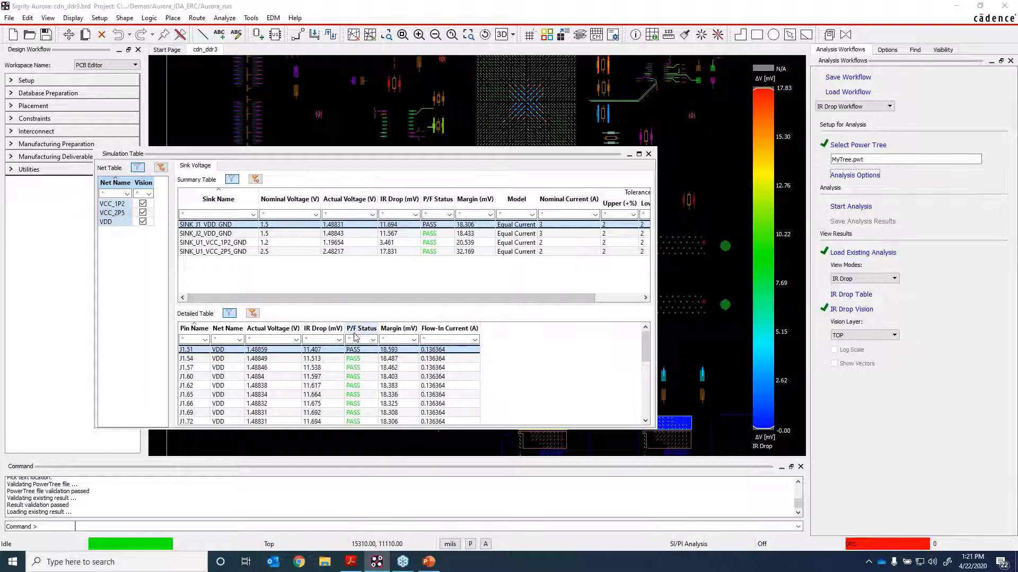
left_click(196, 361)
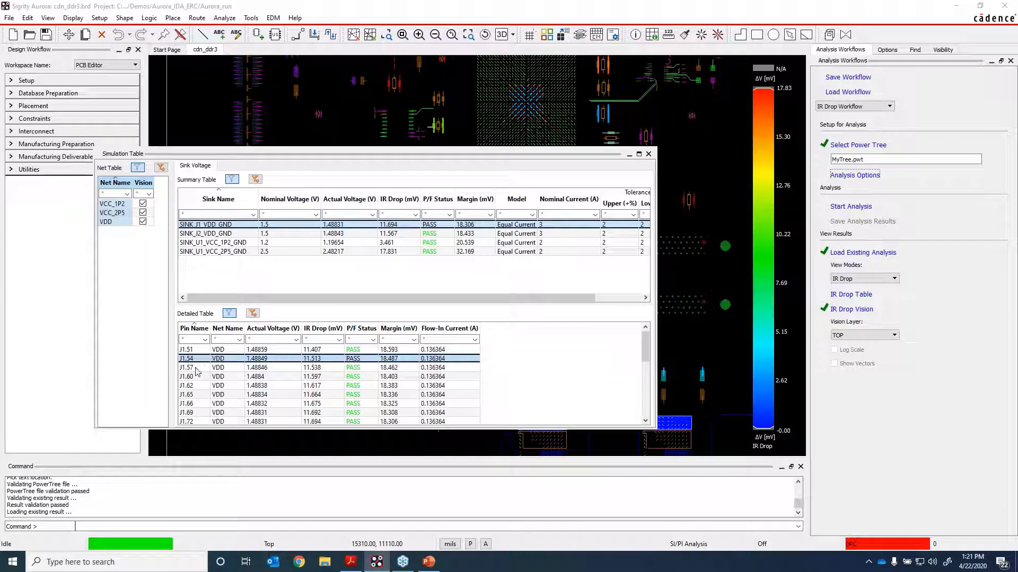
left_click(197, 368)
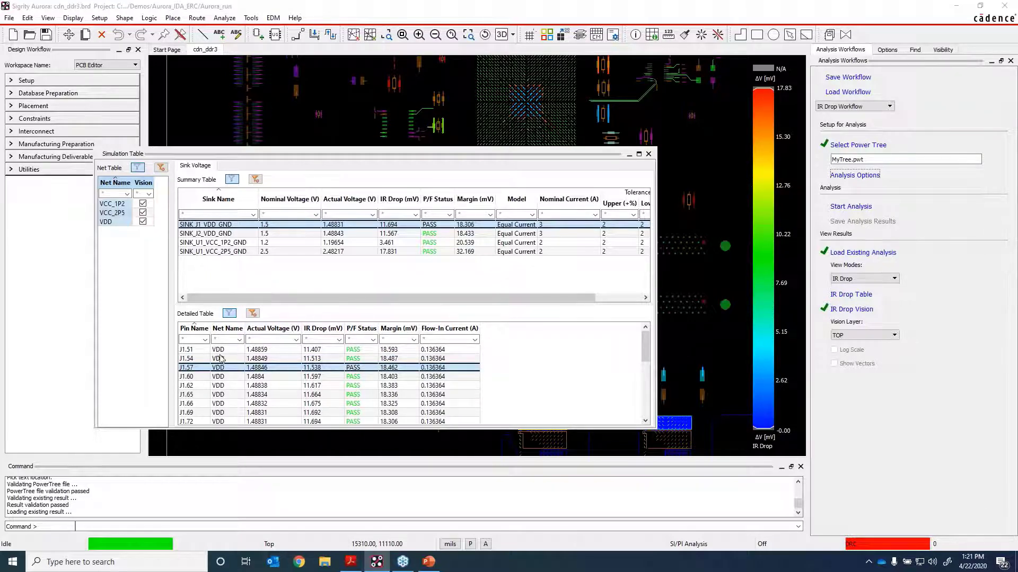
left_click(225, 234)
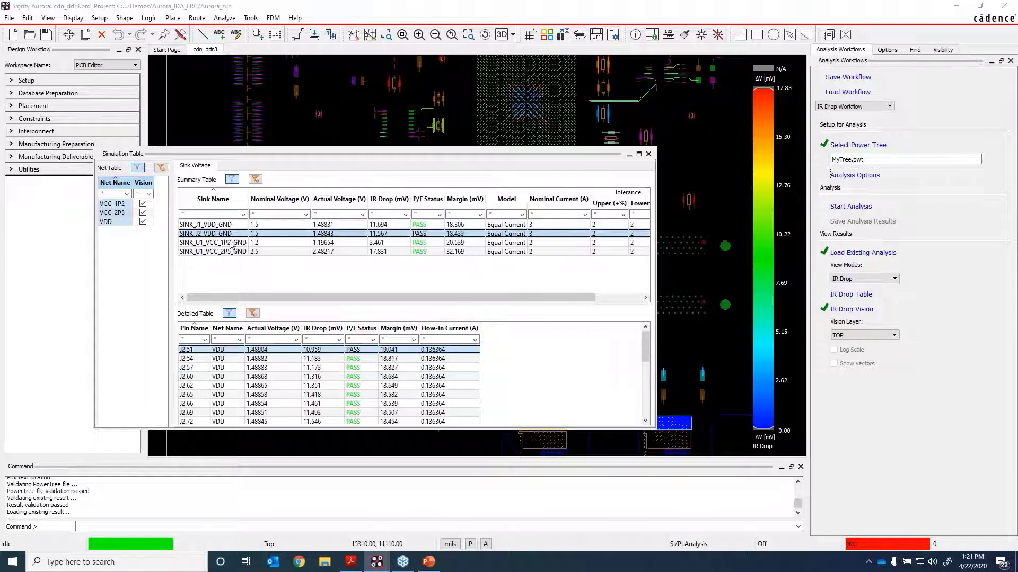
left_click(231, 225)
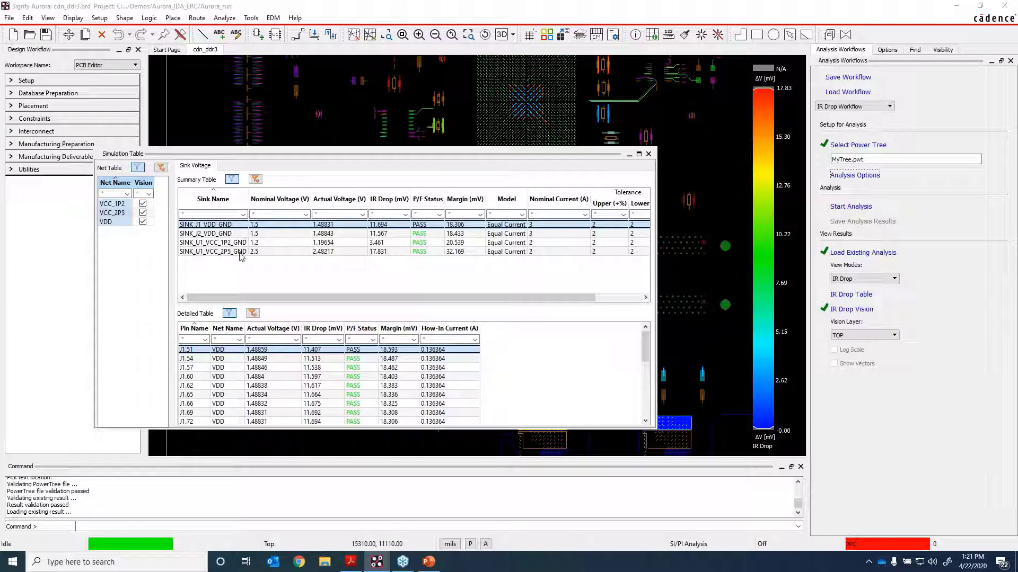
left_click(649, 154)
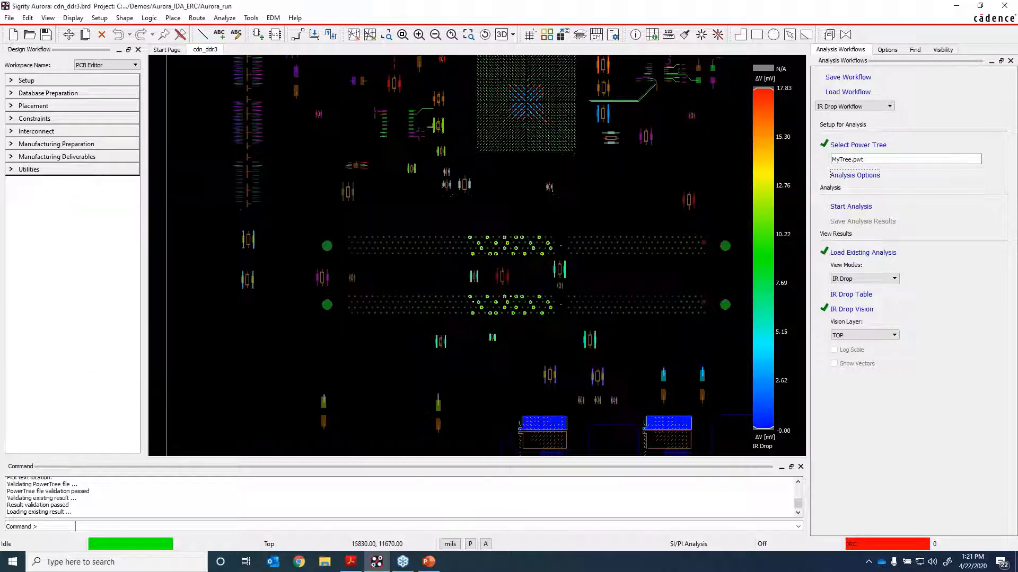
Step: Keep the IR Drop view mode and set the vision layer to POWER_3
left_click(869, 279)
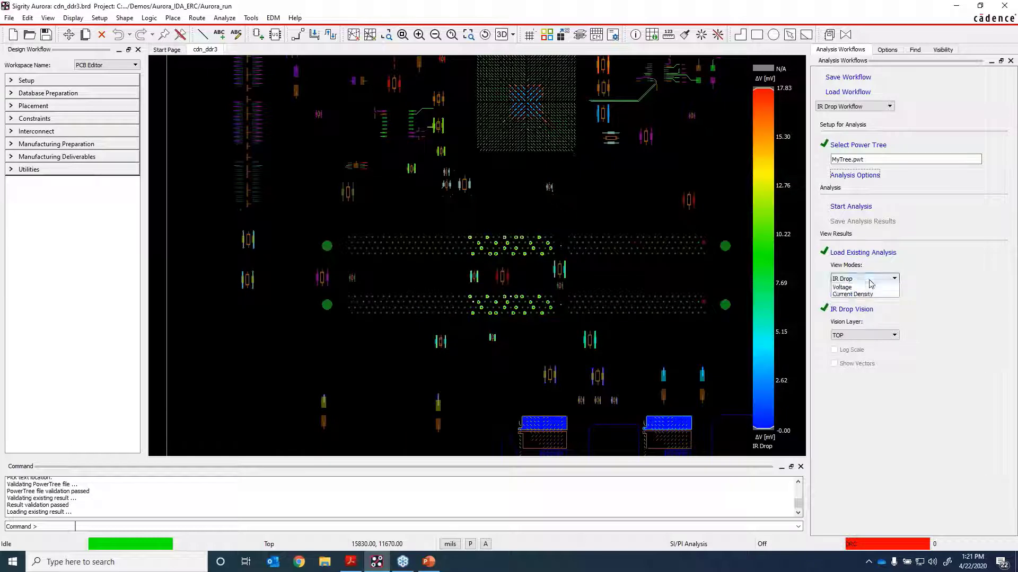
left_click(869, 281)
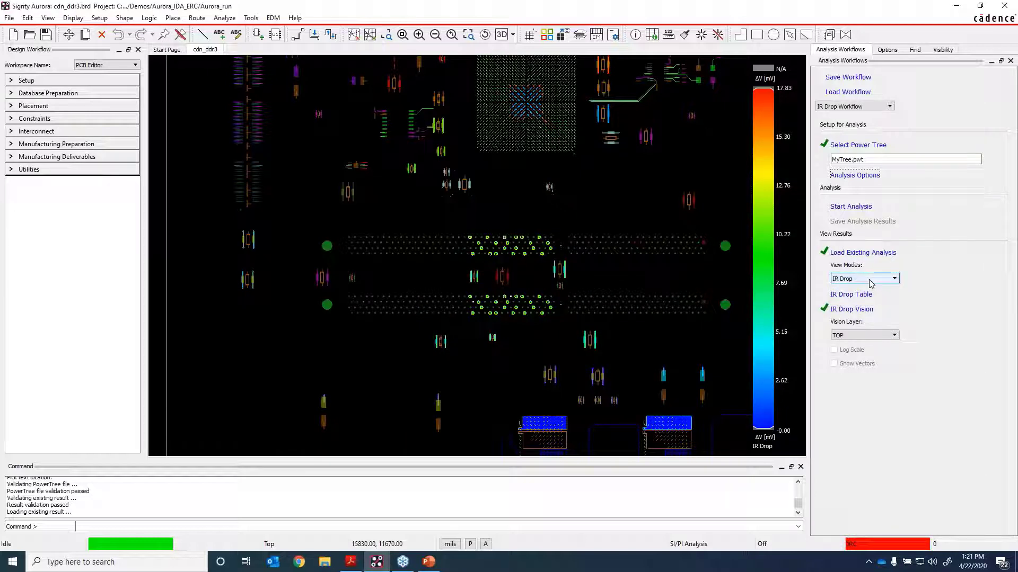
left_click(879, 336)
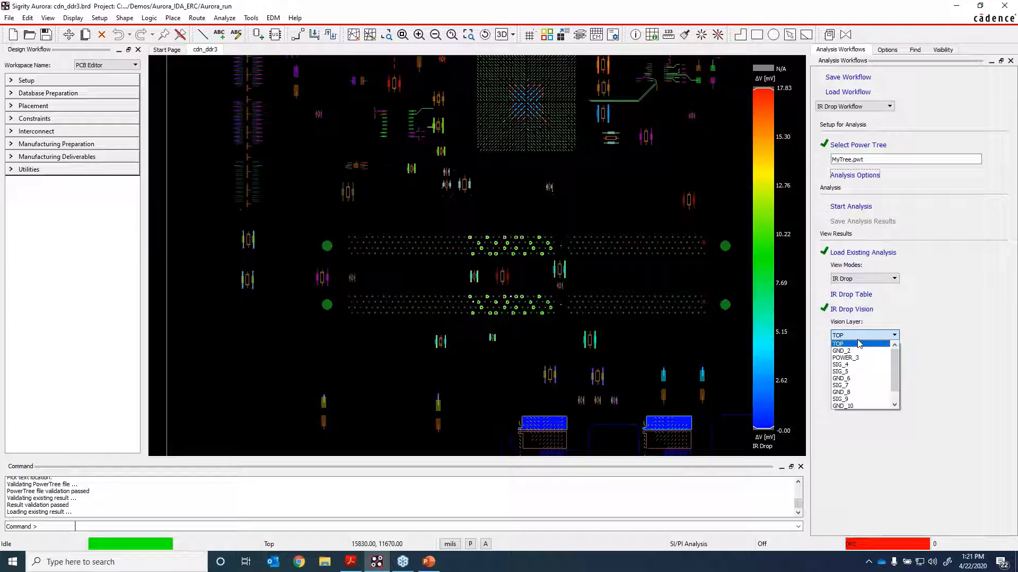
left_click(857, 358)
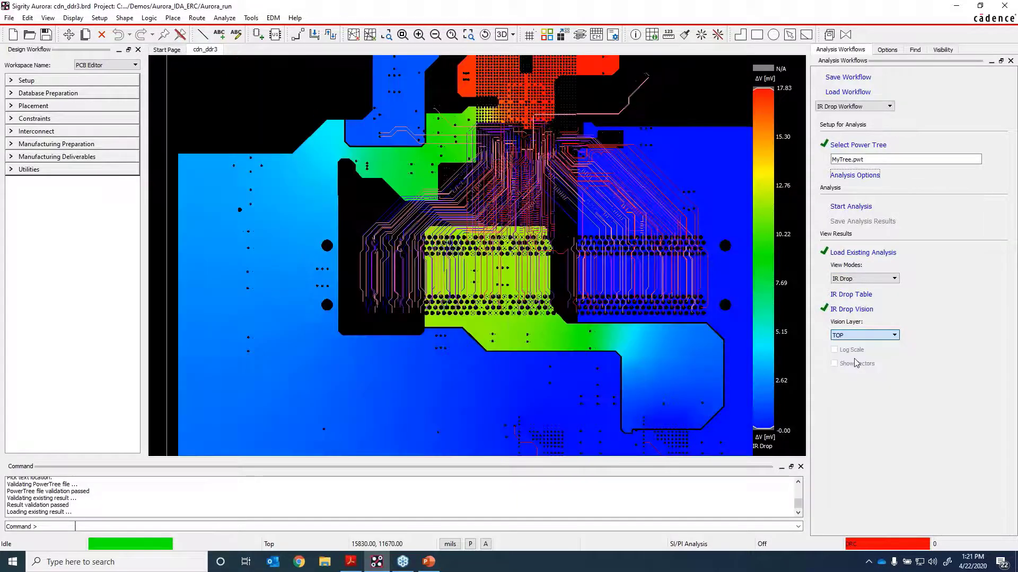
Step: Examine the highest IR drop area on the POWER_3 plane and show the element information for net GND
scroll(514, 145, "up", 2)
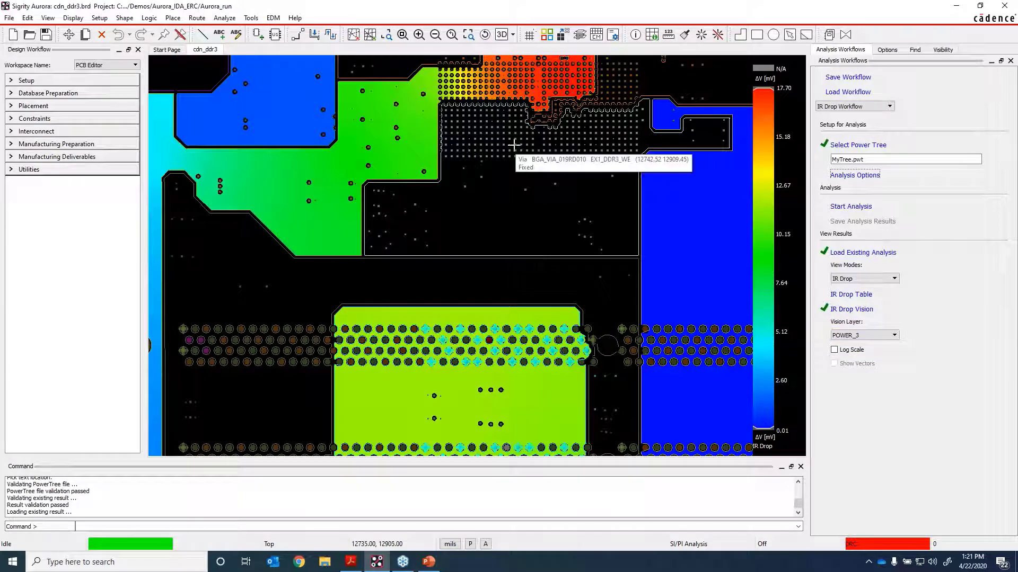
middle_click_drag(513, 144, 505, 288)
double_click(513, 144)
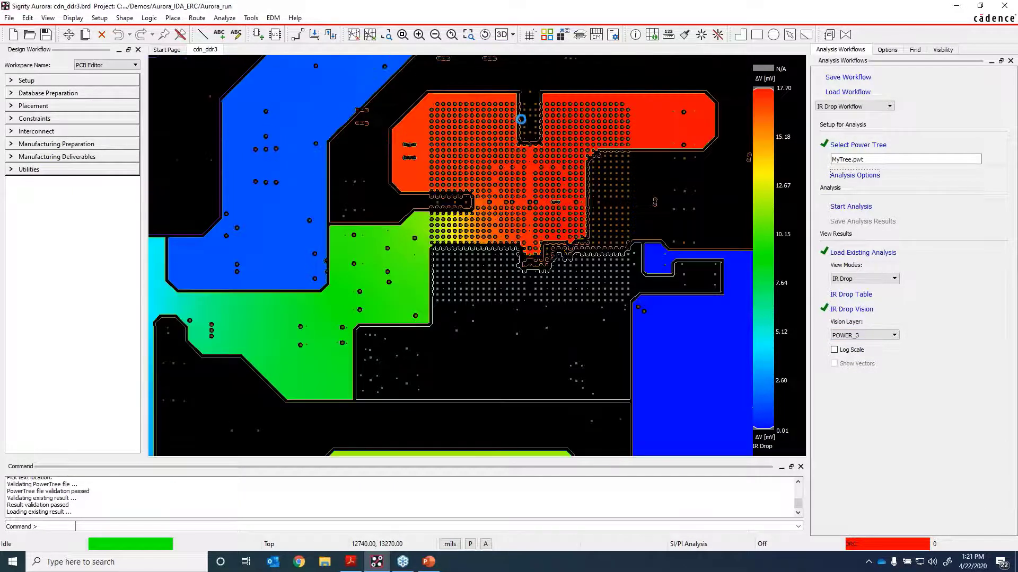
scroll(454, 259, "up", 2)
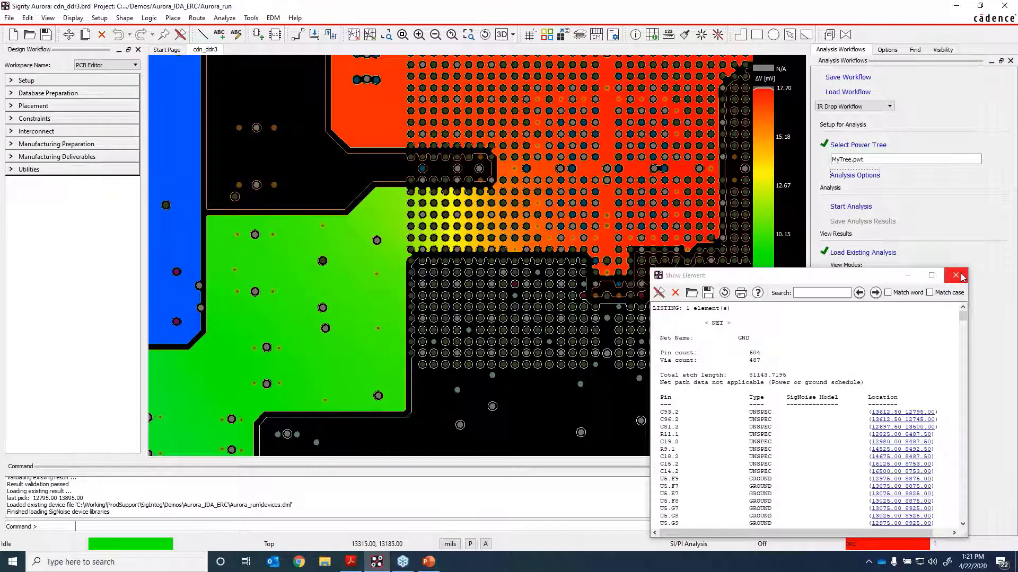
Step: Close the element information and display the Voltage results on the POWER_3 plane
left_click(961, 276)
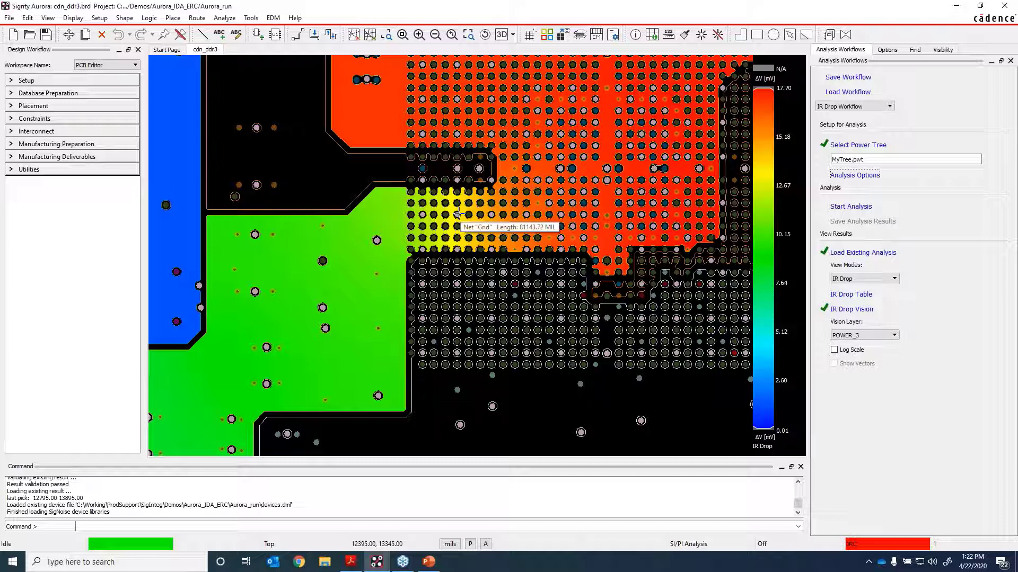
left_click(871, 281)
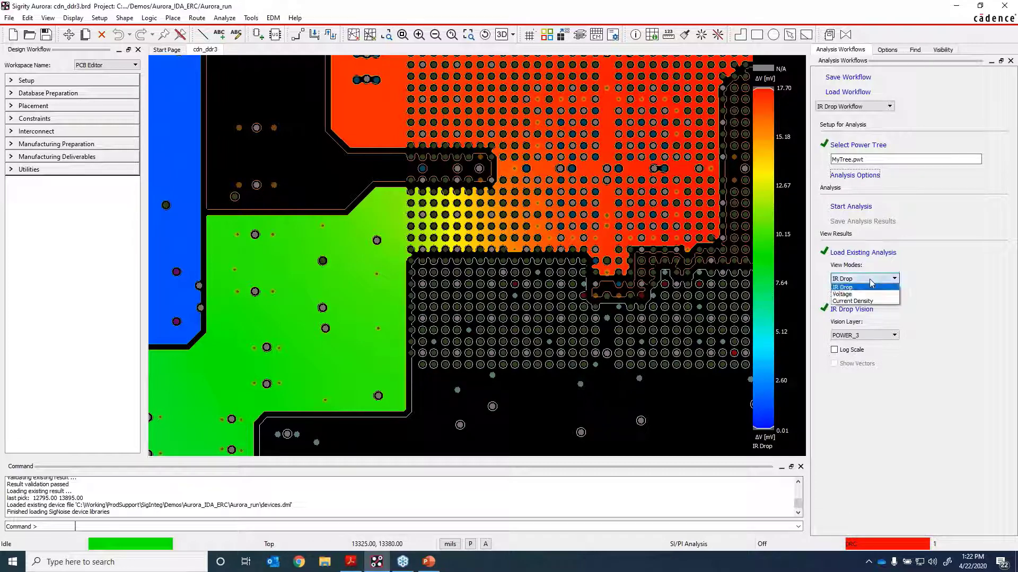
left_click(843, 294)
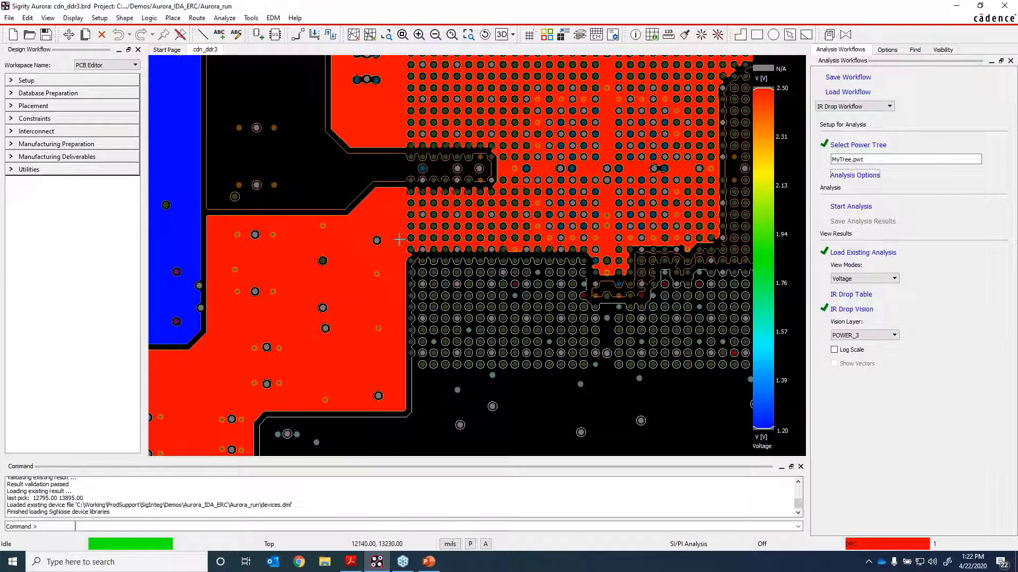
Step: Set the view mode to Current Density and inspect the highest-density spot in the via field on POWER_3
left_click(862, 279)
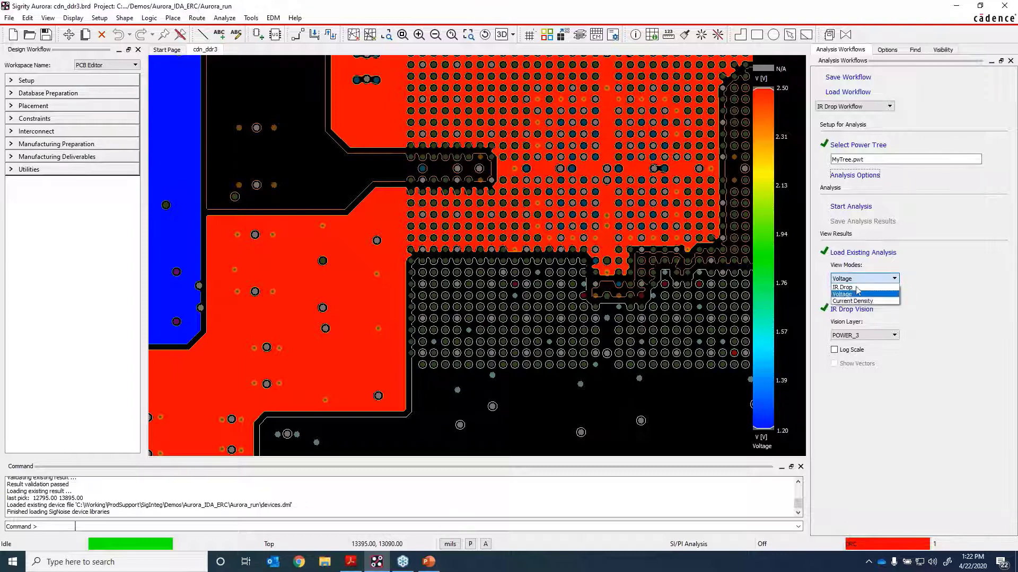
left_click(857, 301)
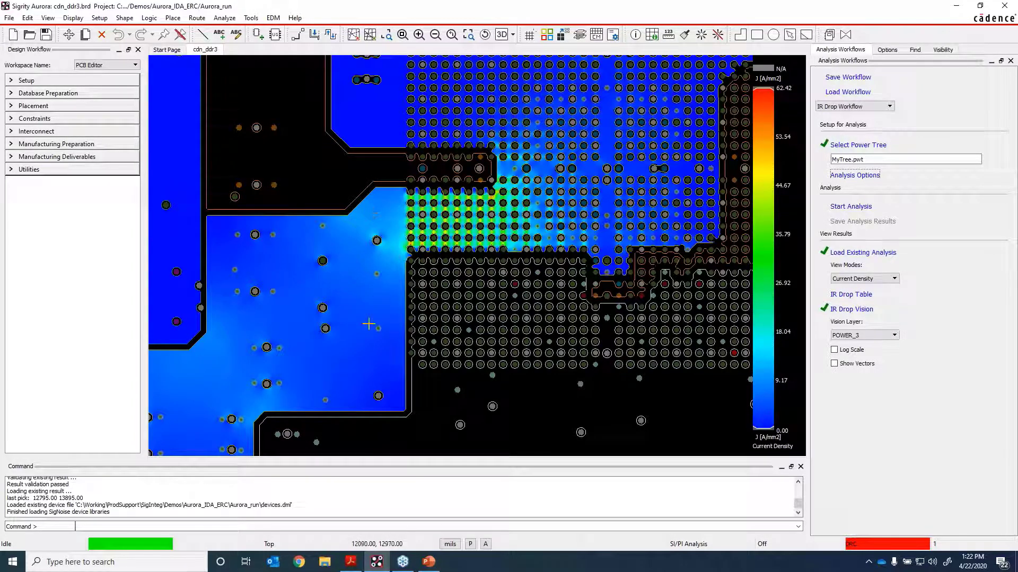
scroll(494, 200, "up", 2)
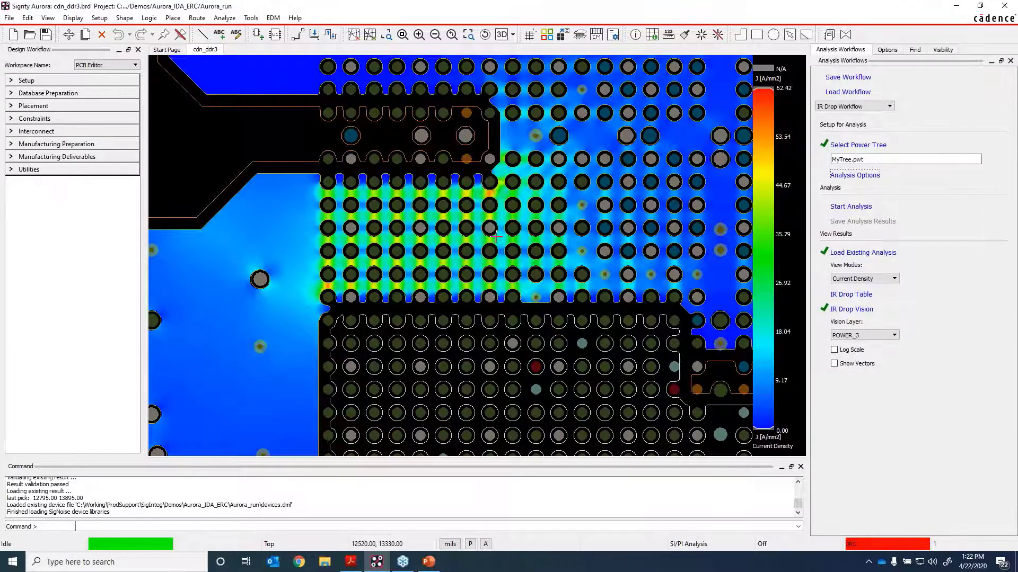
scroll(496, 237, "up", 2)
scroll(290, 202, "down", 2)
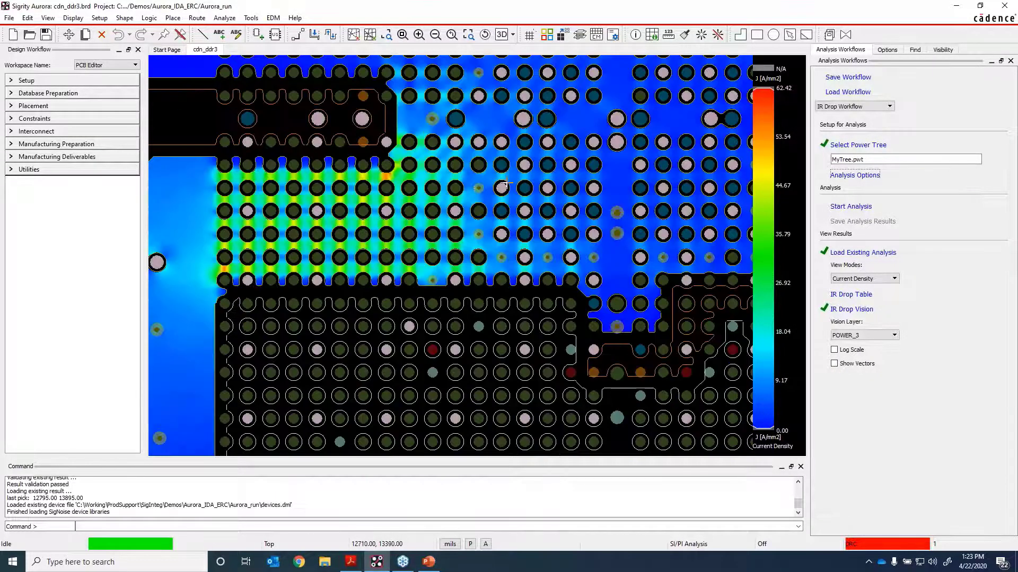
scroll(374, 171, "up", 2)
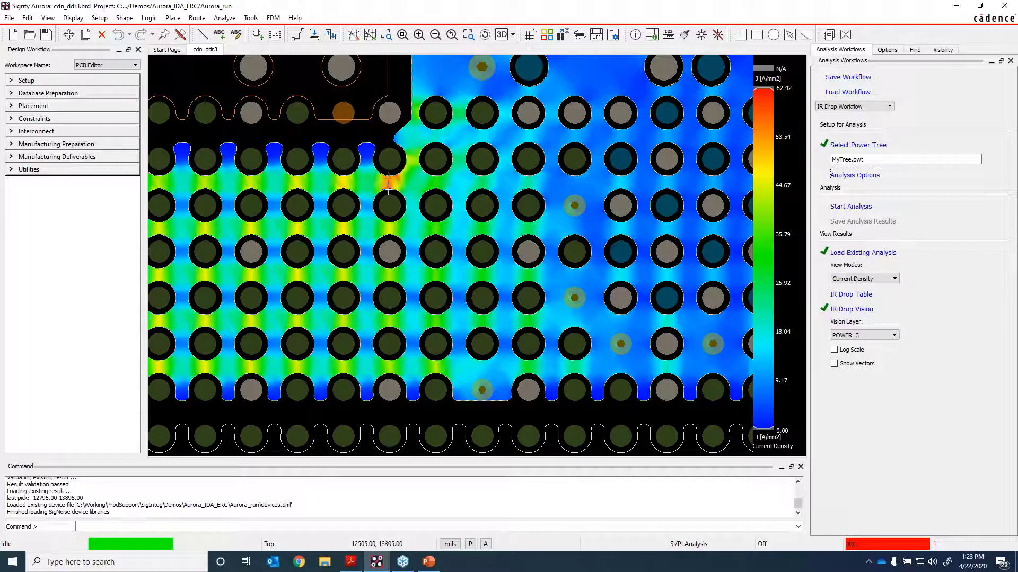
mouse_move(388, 187)
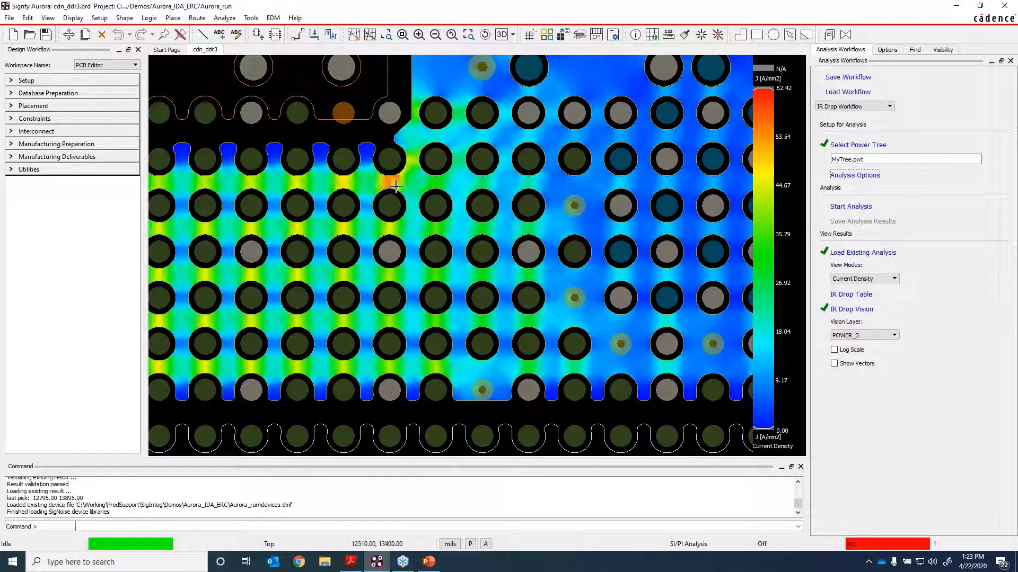
Step: Show the current density vectors around the hot spot, examine the flow direction, and turn the vectors off again
left_click(878, 283)
left_click(877, 283)
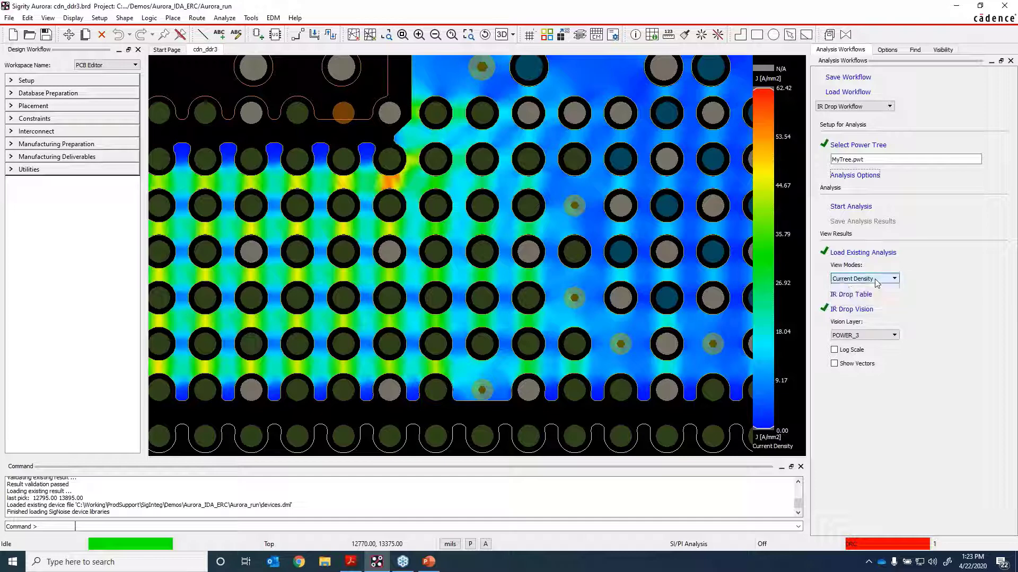
left_click(835, 364)
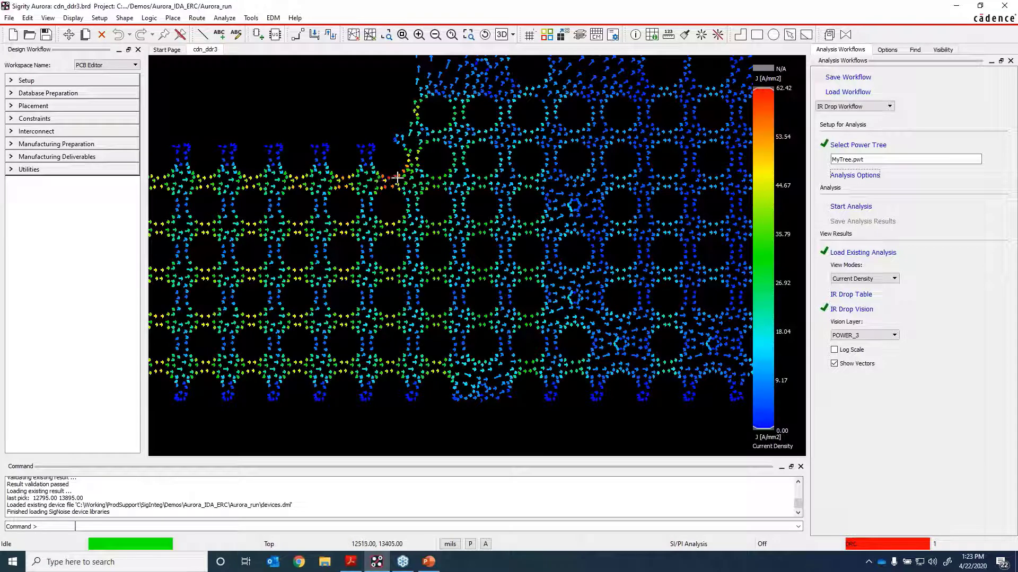
left_click(834, 363)
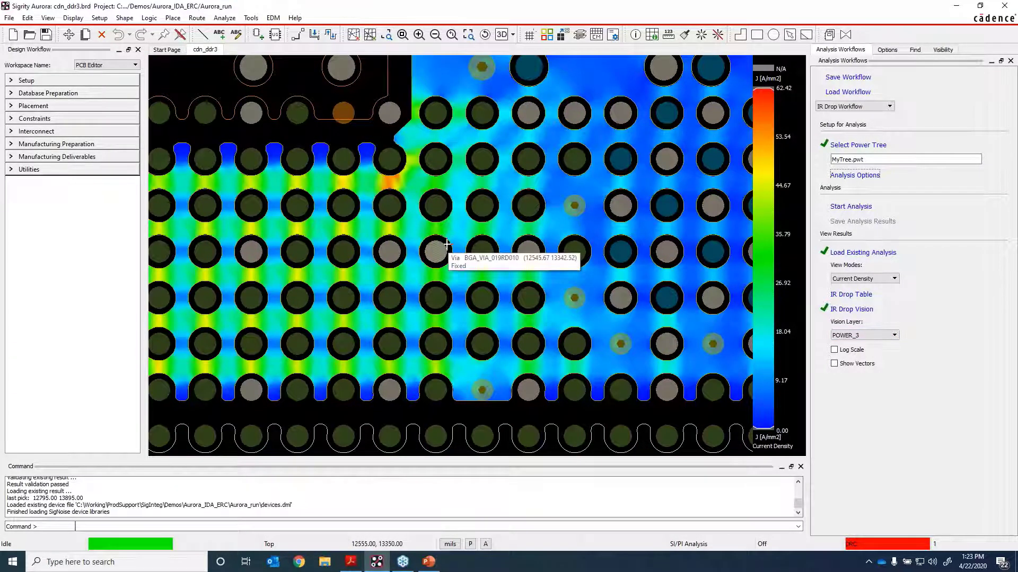
scroll(428, 232, "down", 2)
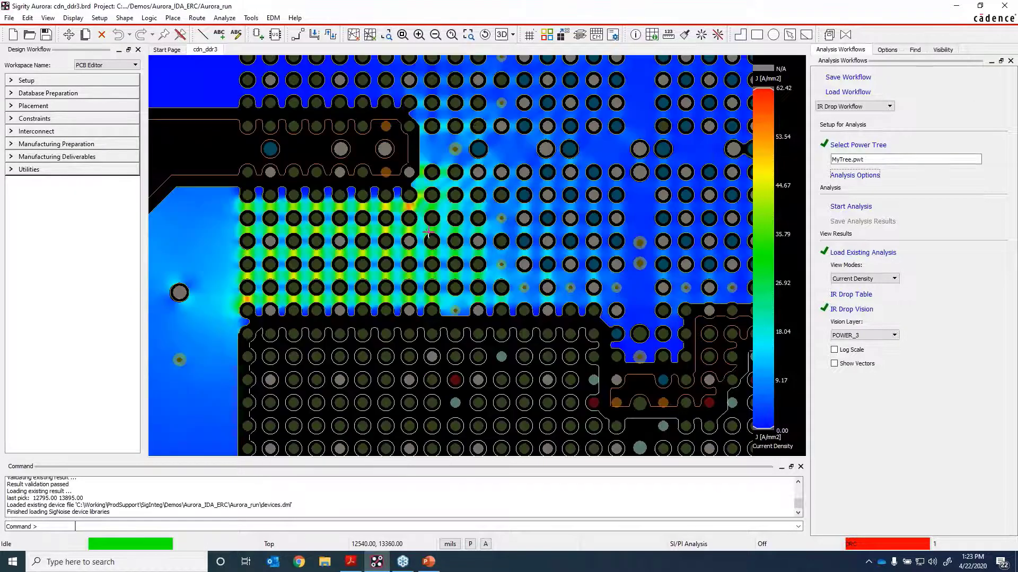
scroll(428, 232, "down", 2)
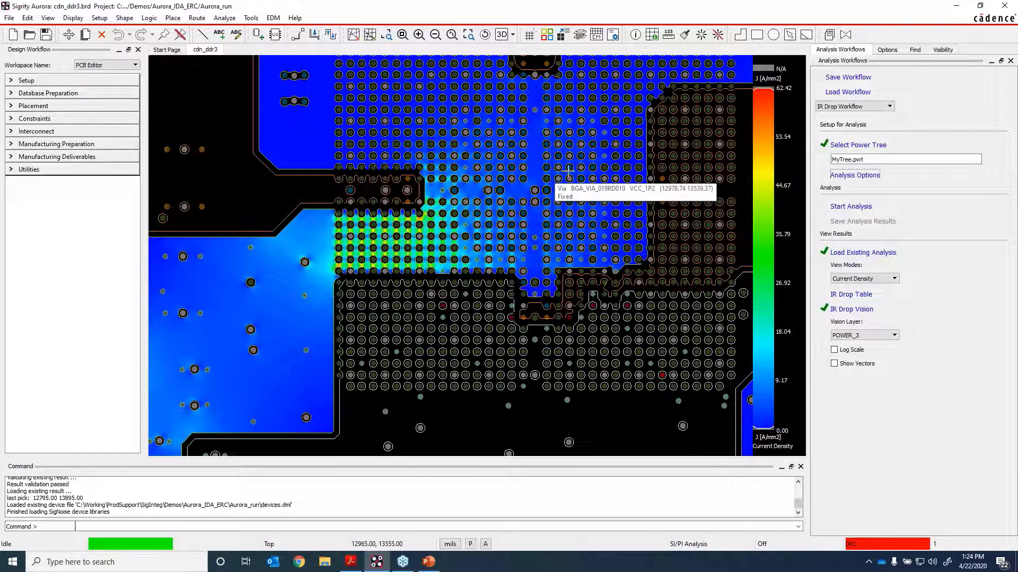
Step: Change the analysis workflow to Crosstalk Workflow and bring the full DDR3 routing into view
left_click(884, 107)
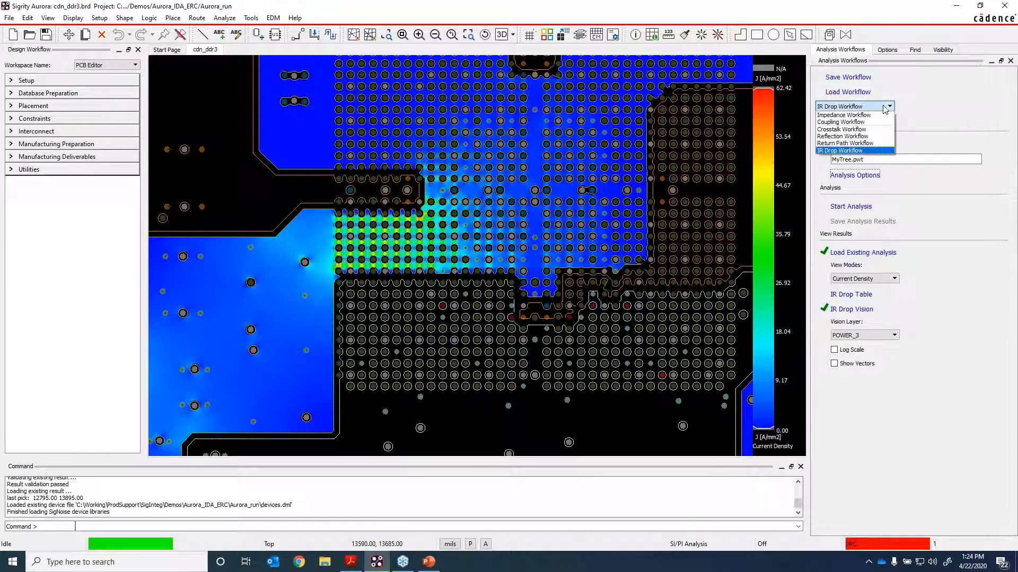
left_click(842, 129)
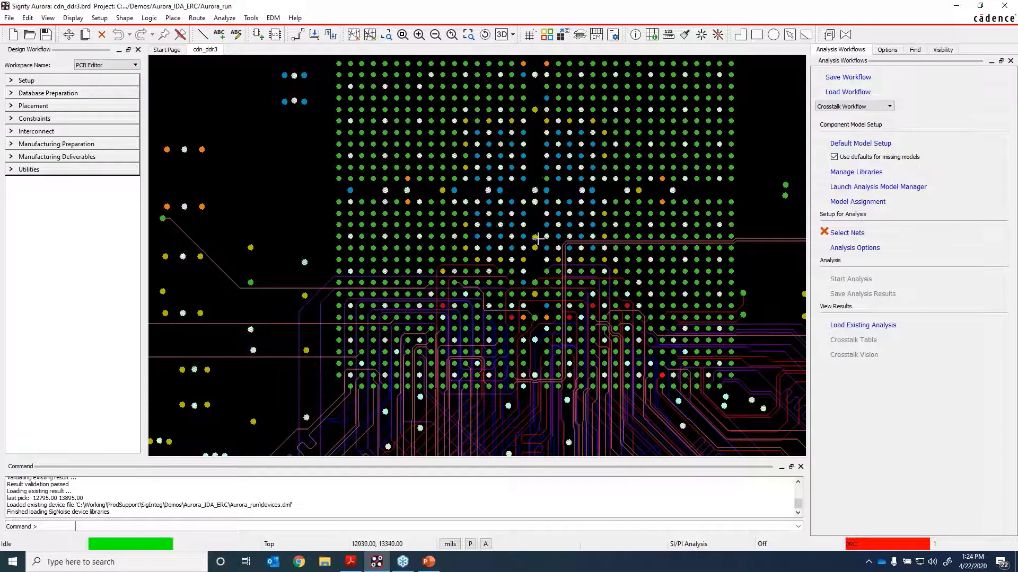
left_click(856, 107)
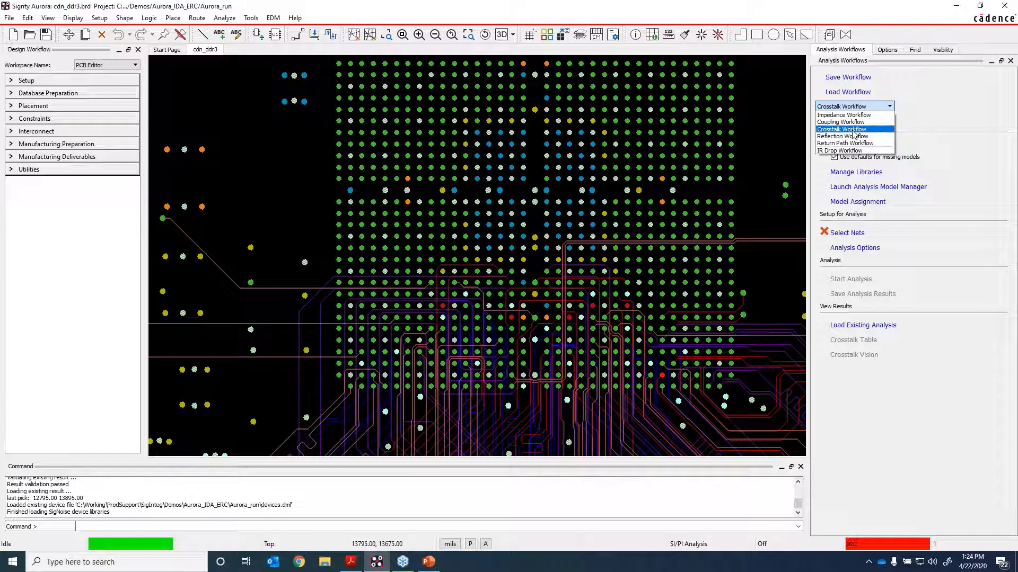
left_click(854, 129)
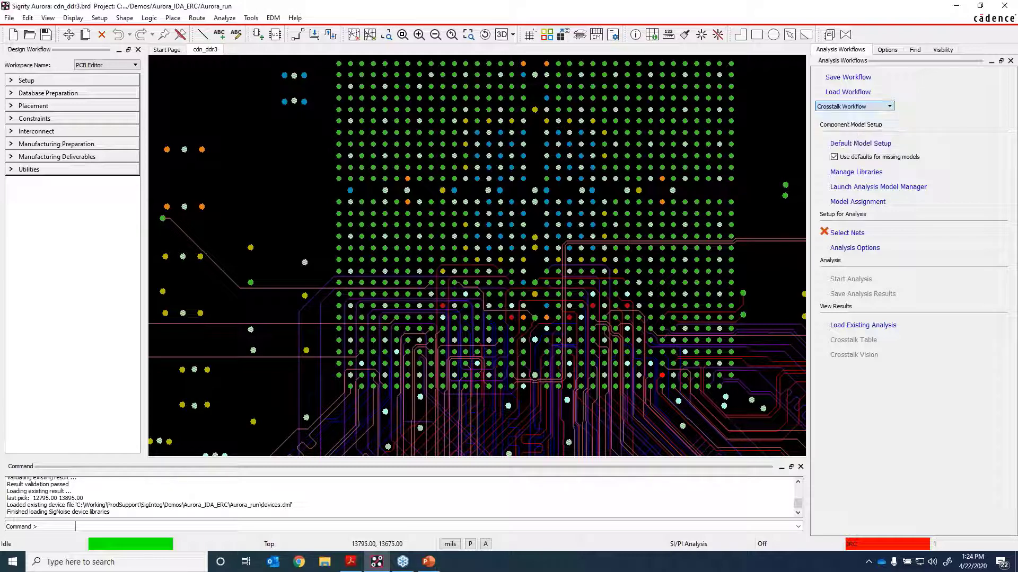
scroll(540, 216, "down", 3)
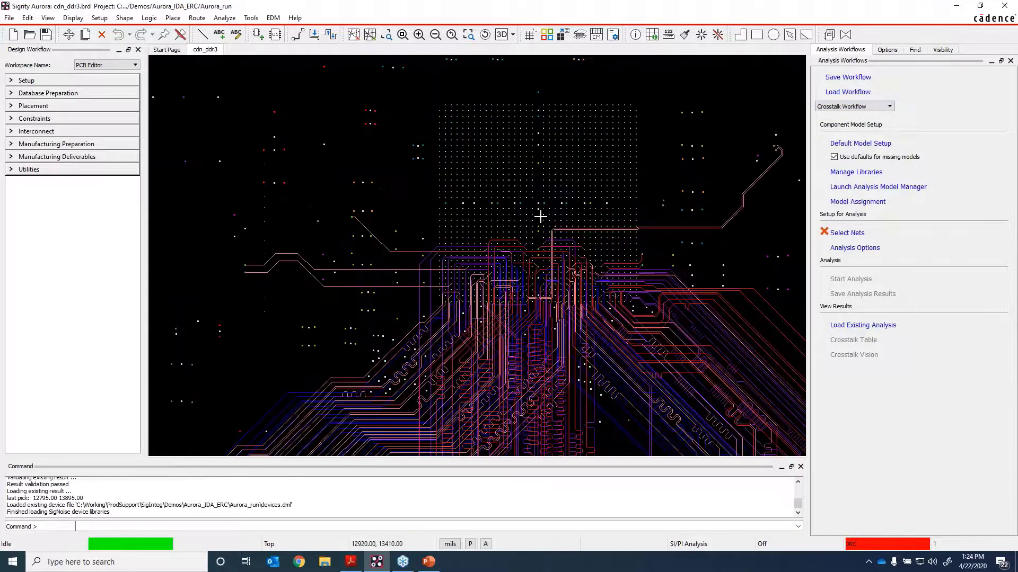
scroll(540, 216, "down", 2)
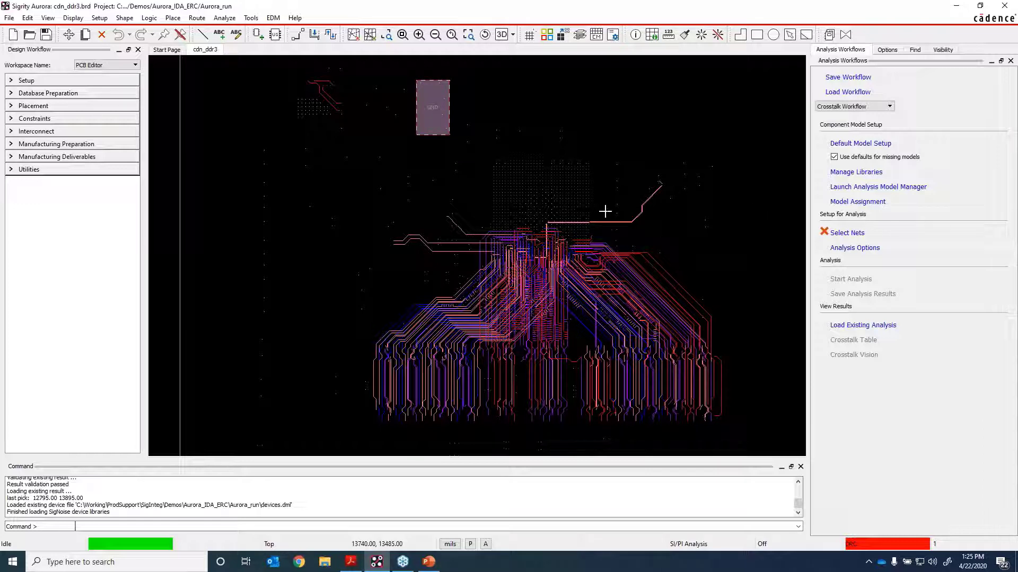
Step: Review the component model setup in the Analysis Model Manager, library management and model assignment, leaving everything unchanged
left_click(896, 191)
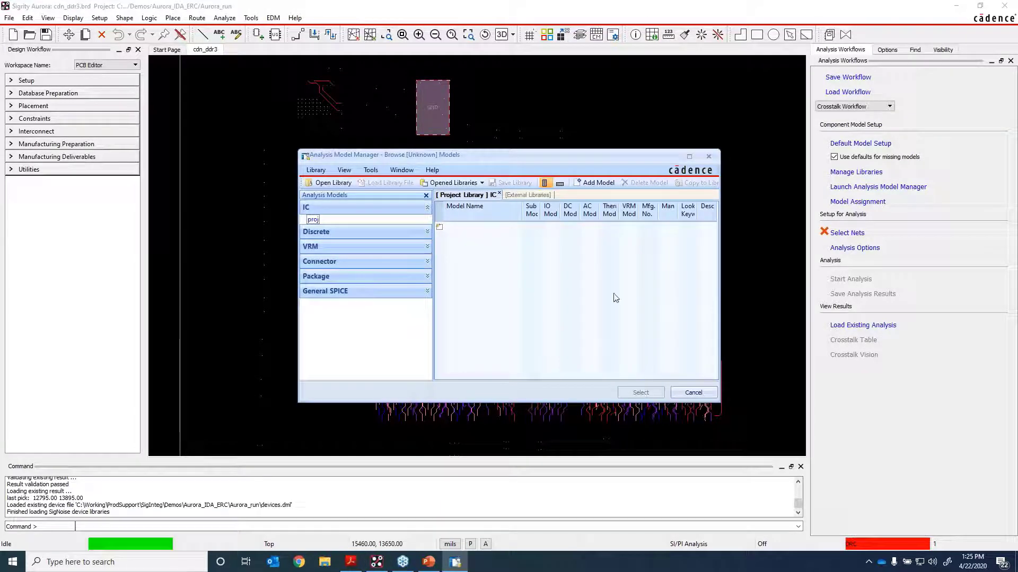
left_click(702, 393)
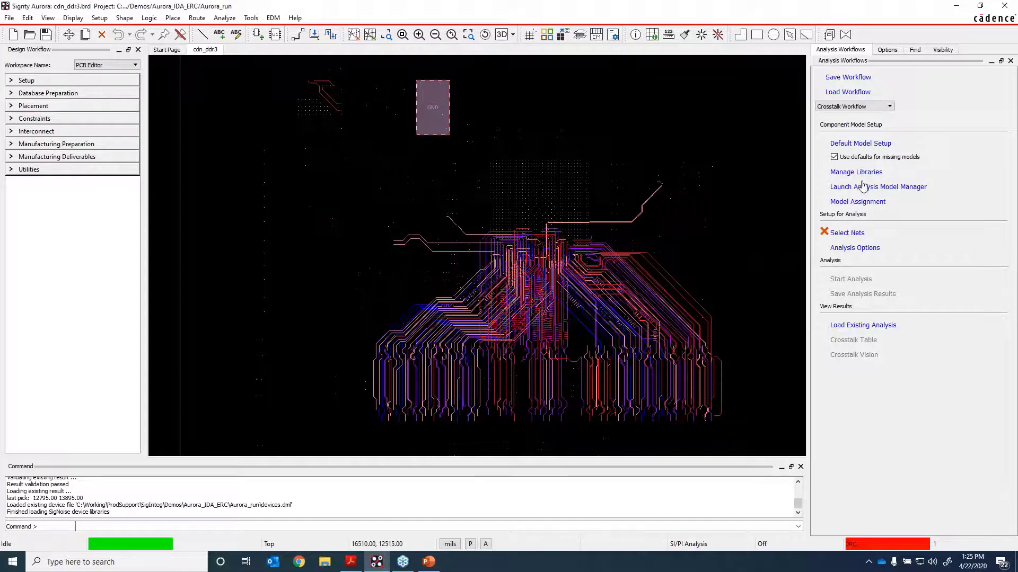
left_click(864, 172)
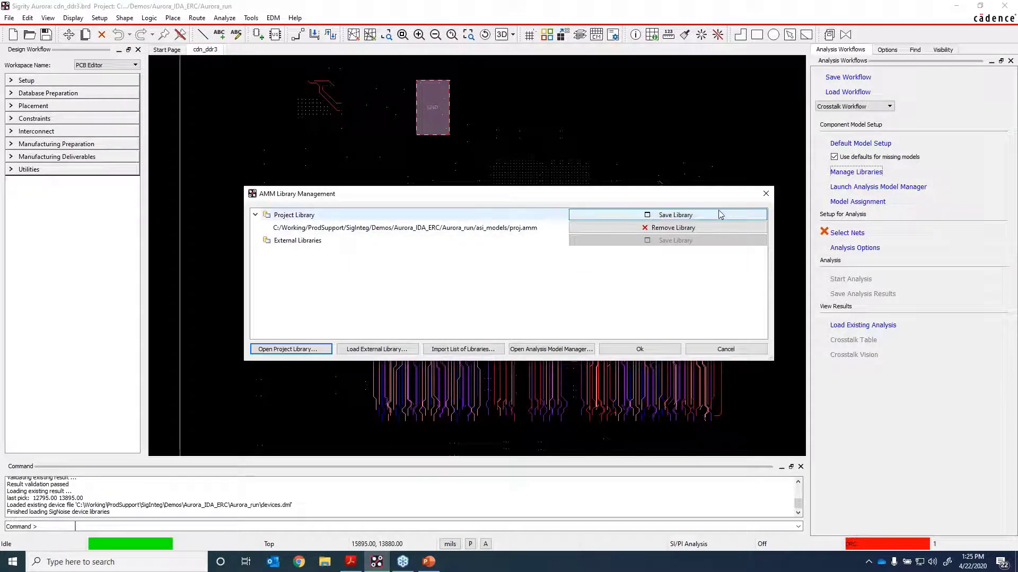
left_click(766, 193)
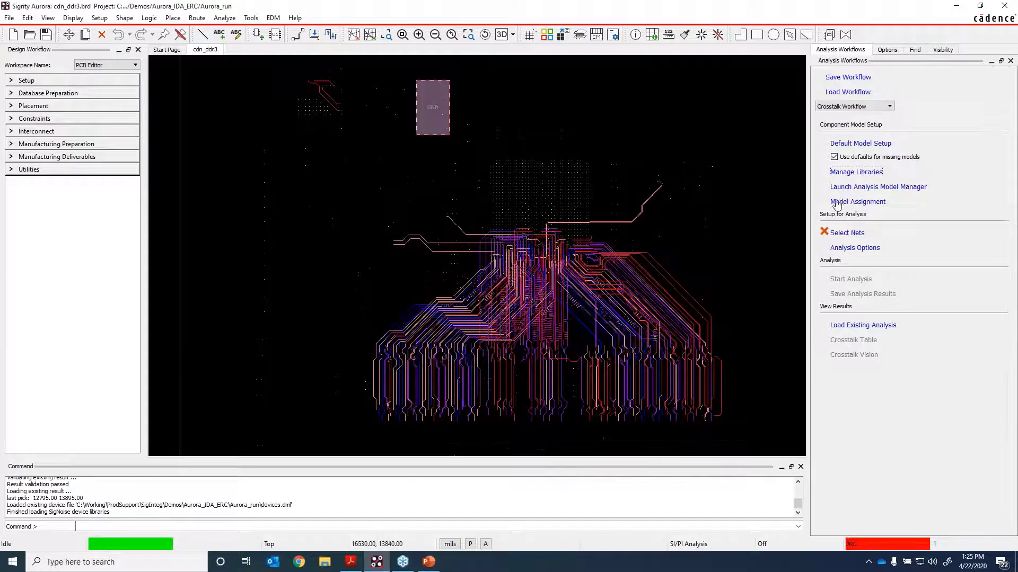
left_click(838, 203)
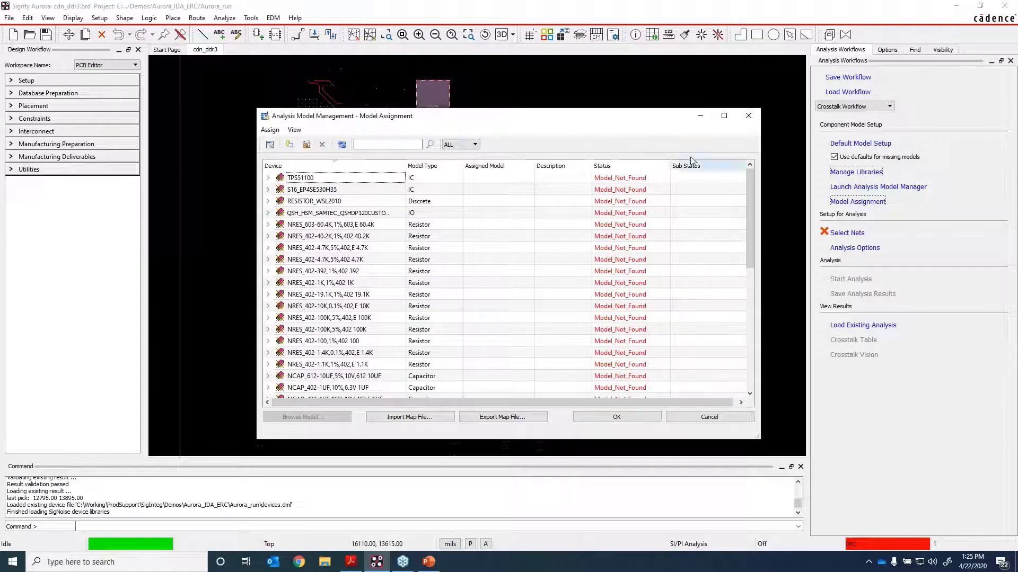
left_click(747, 116)
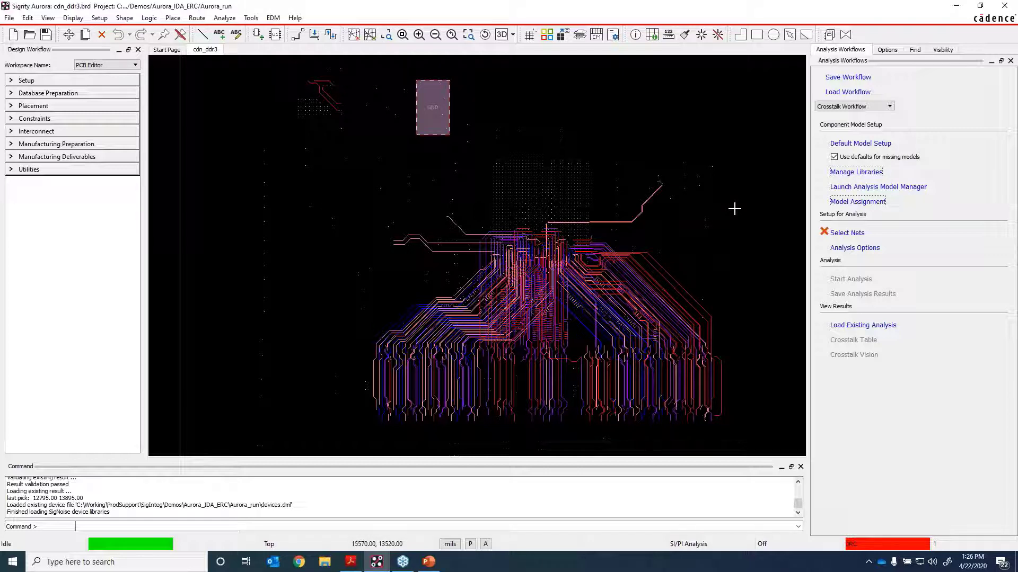
mouse_move(582, 217)
left_click(847, 233)
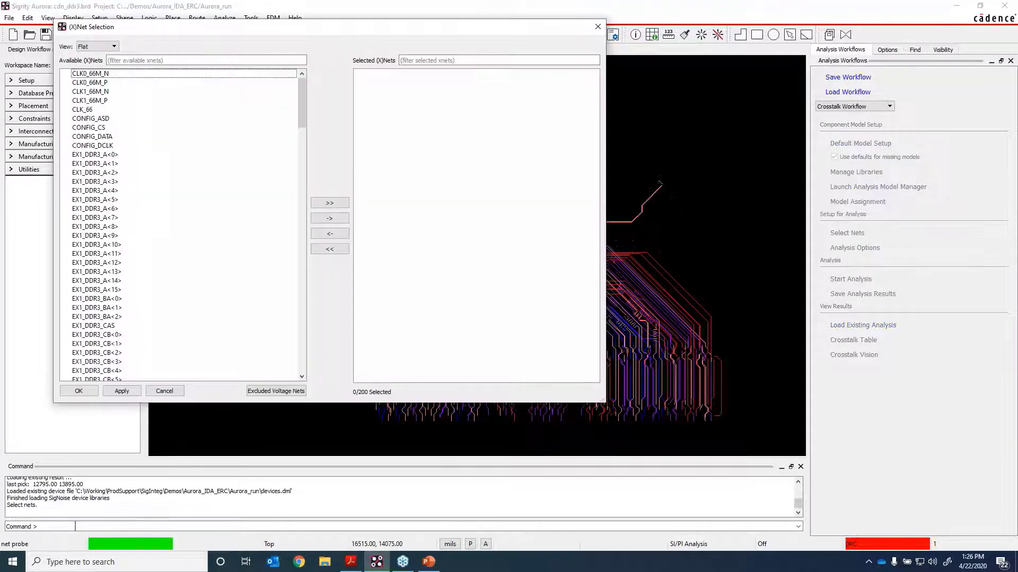
left_click(128, 155)
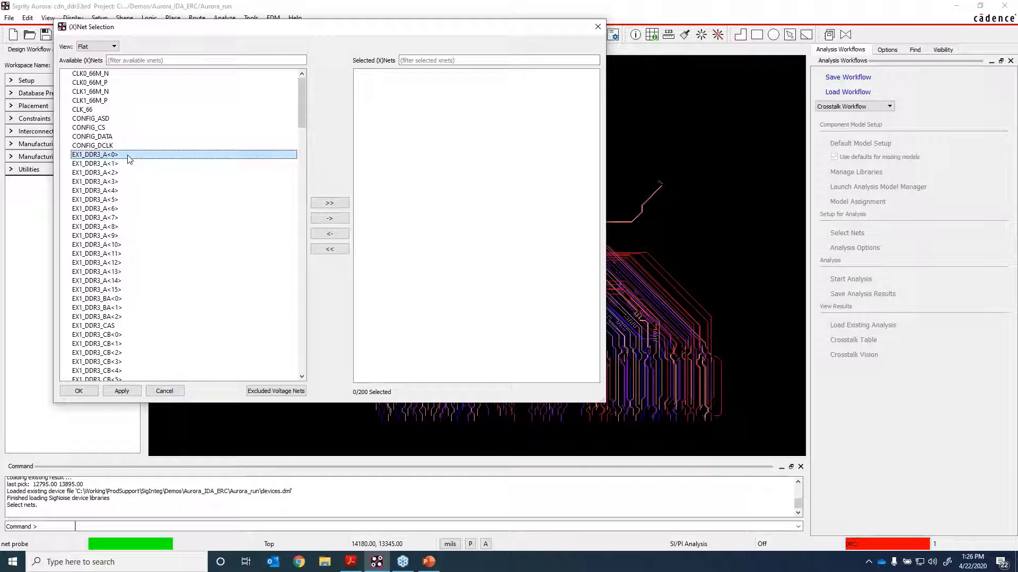
left_click(116, 290, "shift")
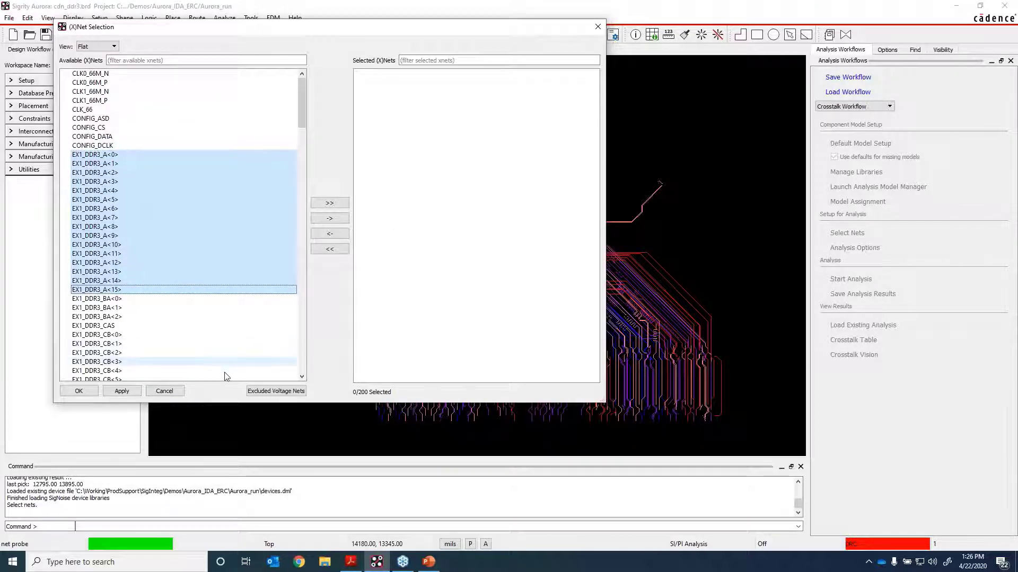
left_click(164, 391)
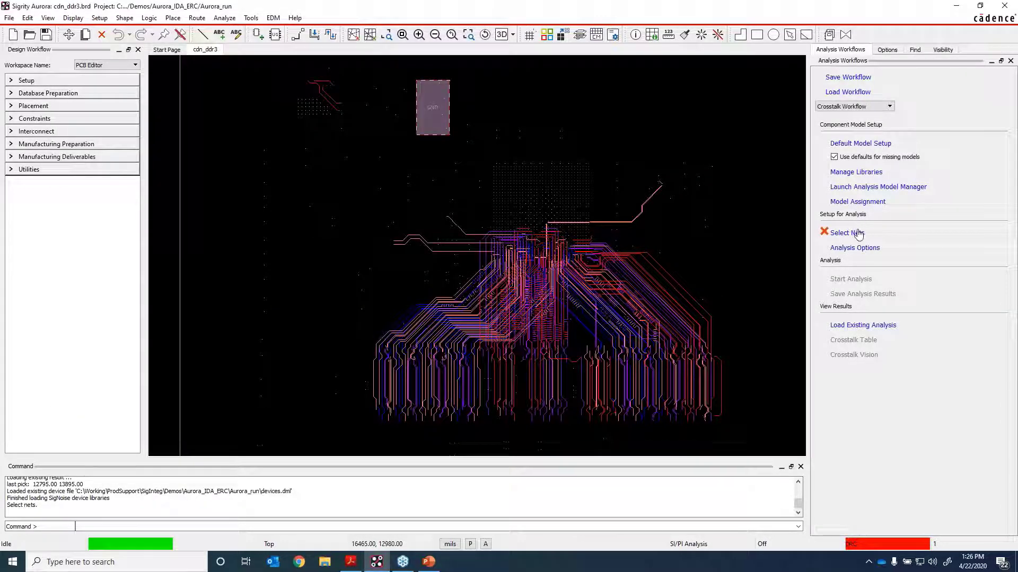
Step: Load the existing crosstalk simulation results from Xtalk1.xtlkida
left_click(863, 325)
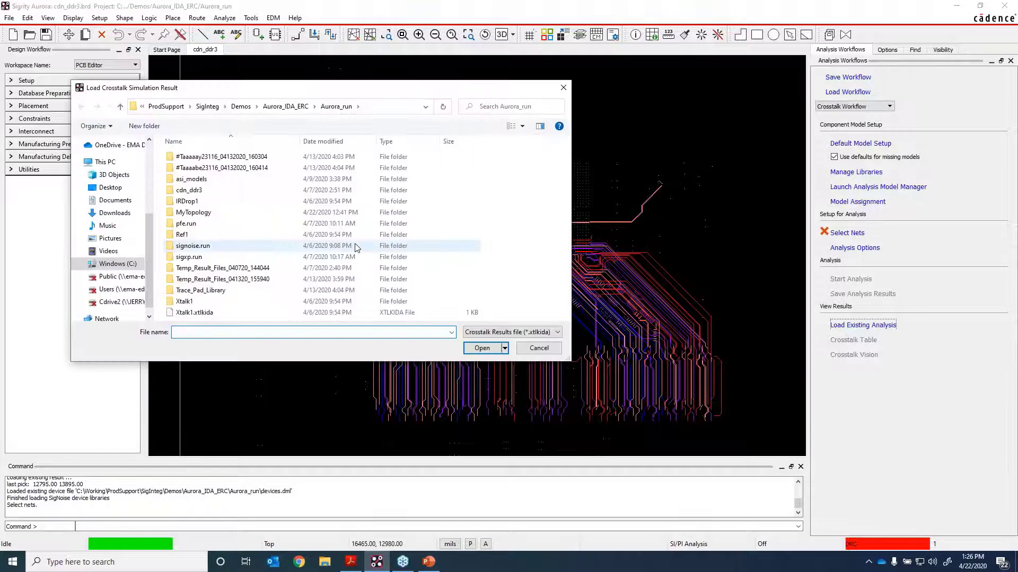
left_click(220, 316)
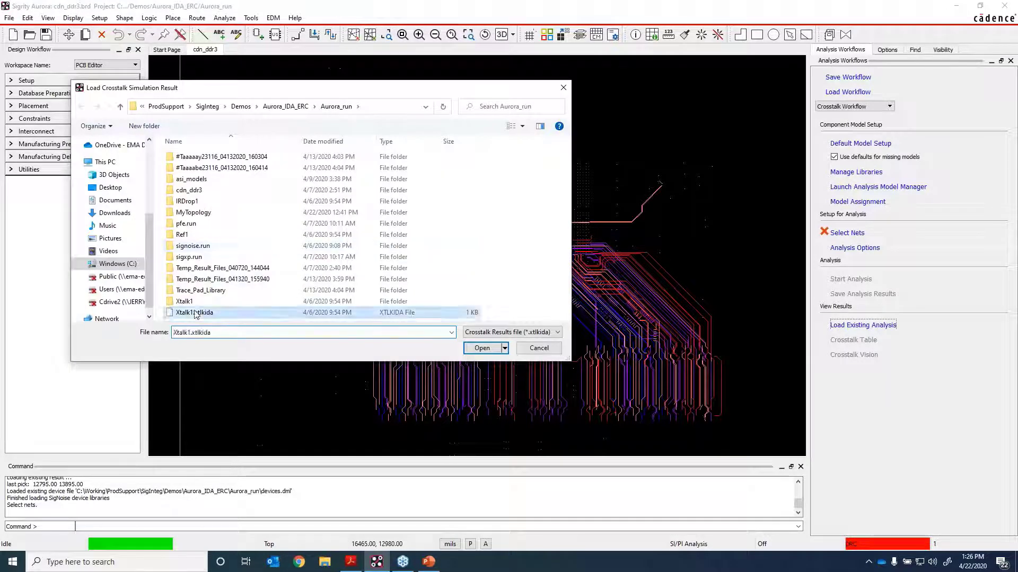
left_click(483, 350)
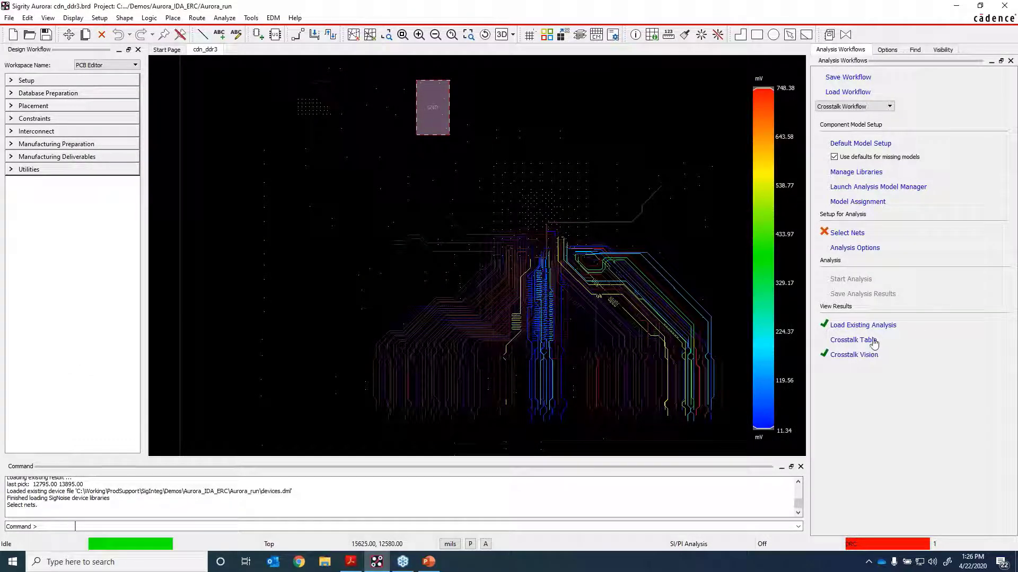
Step: Open the crosstalk table, compare the All Neighbor and Each Neighbor results, and sort All Neighbor by result from highest to lowest
left_click(849, 341)
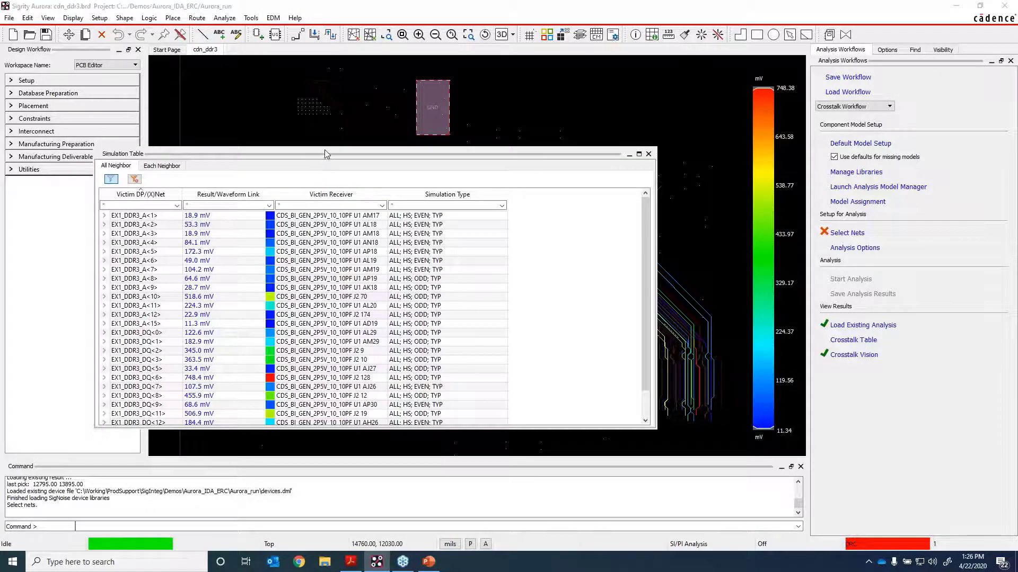
left_click_drag(324, 151, 328, 101)
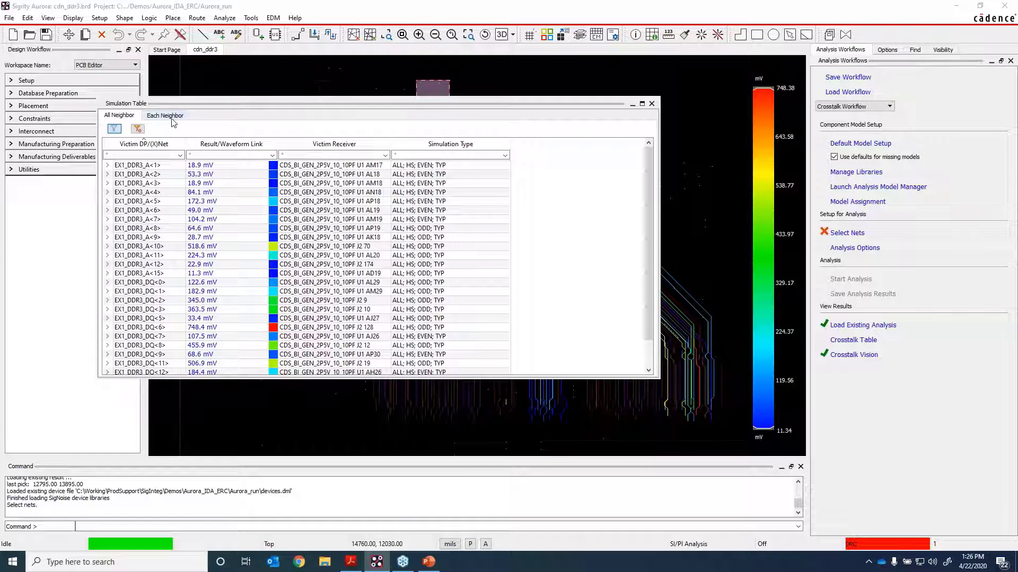
left_click(165, 116)
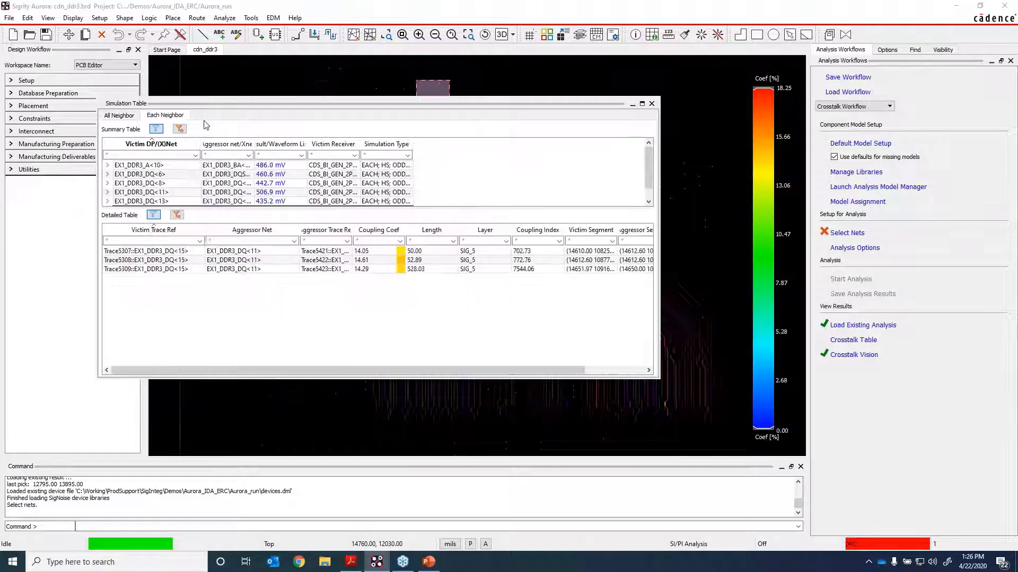
left_click(120, 115)
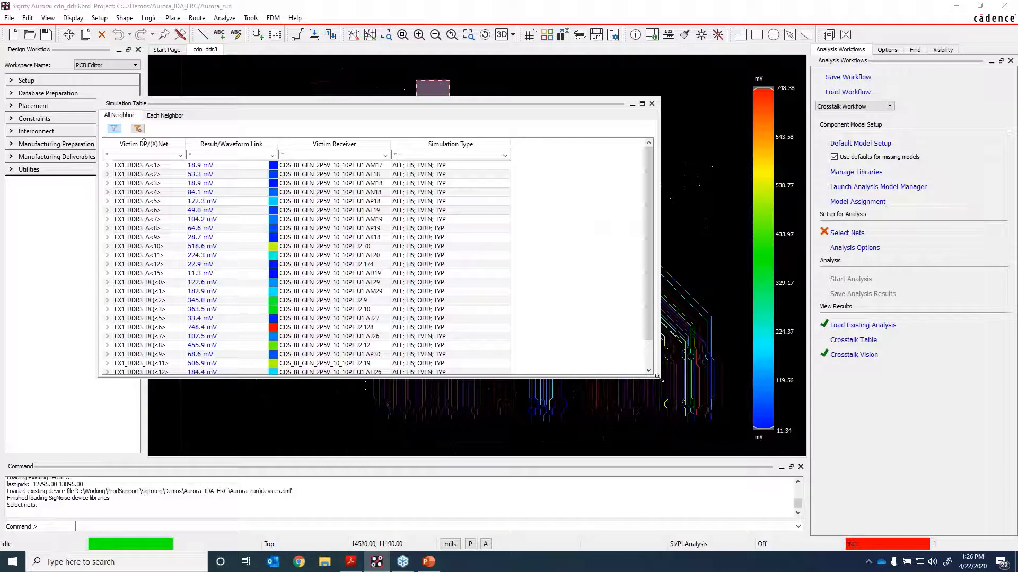
left_click(211, 148)
left_click(212, 147)
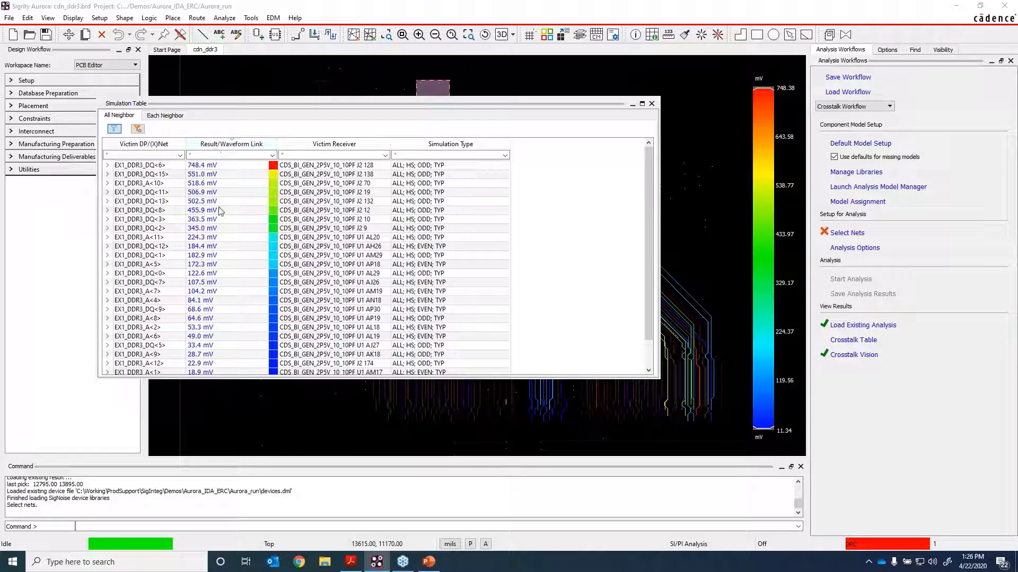
Step: Examine the crosstalk waveform of victim net EX1_DDR3_DQ<6>, then close the plot and the crosstalk table
left_click(209, 168)
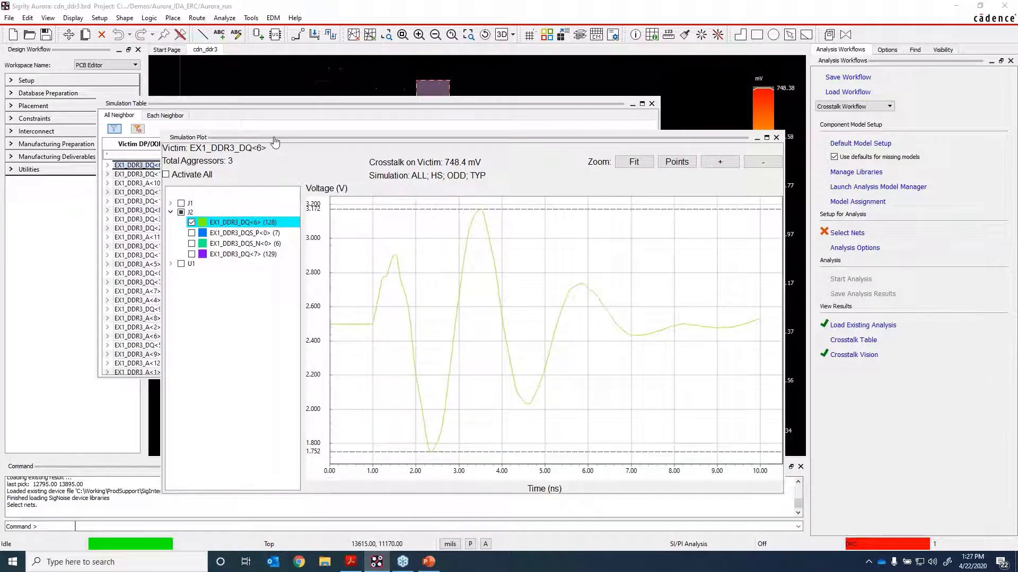
left_click_drag(274, 139, 270, 257)
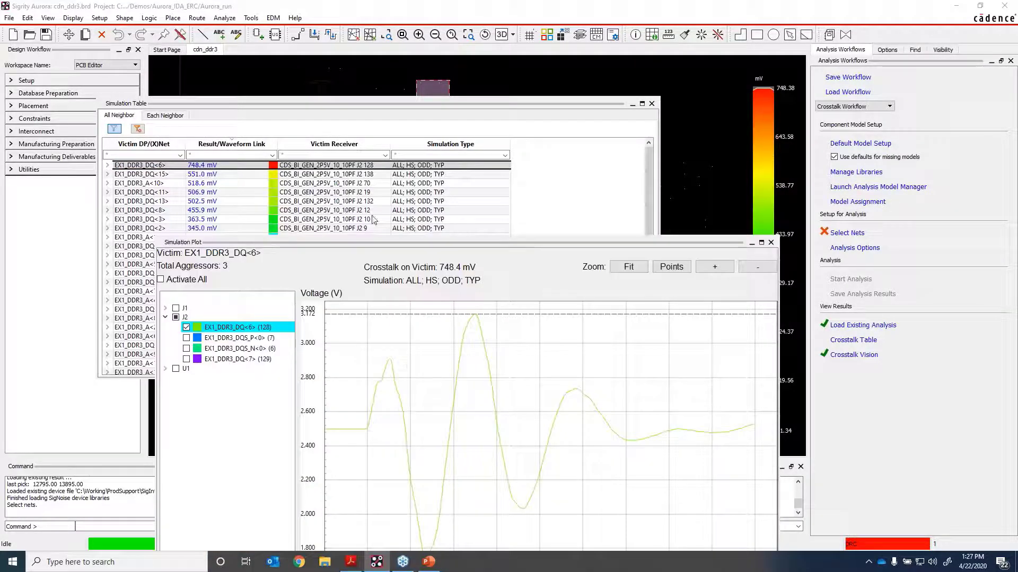
left_click_drag(490, 242, 468, 130)
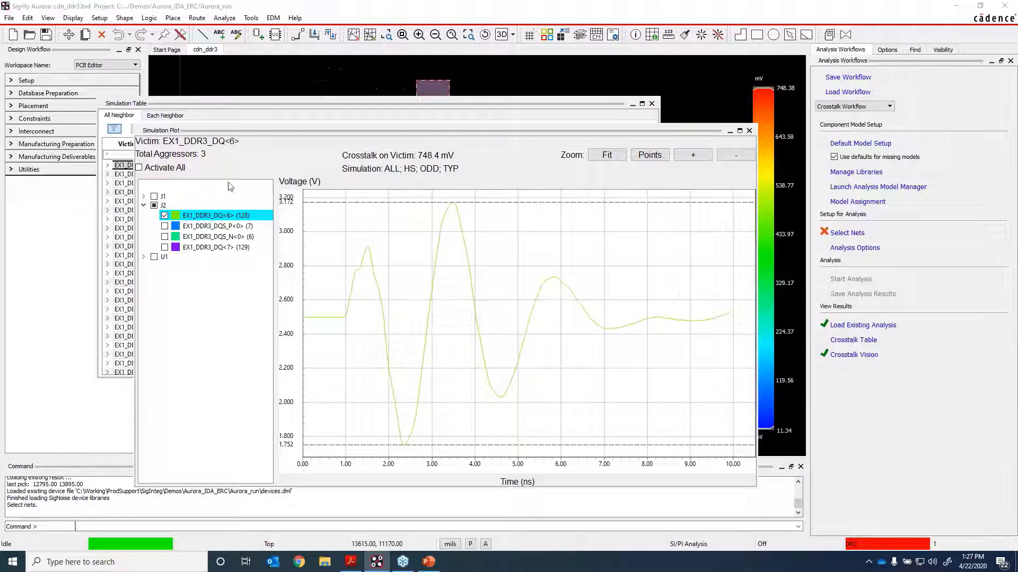
left_click(749, 131)
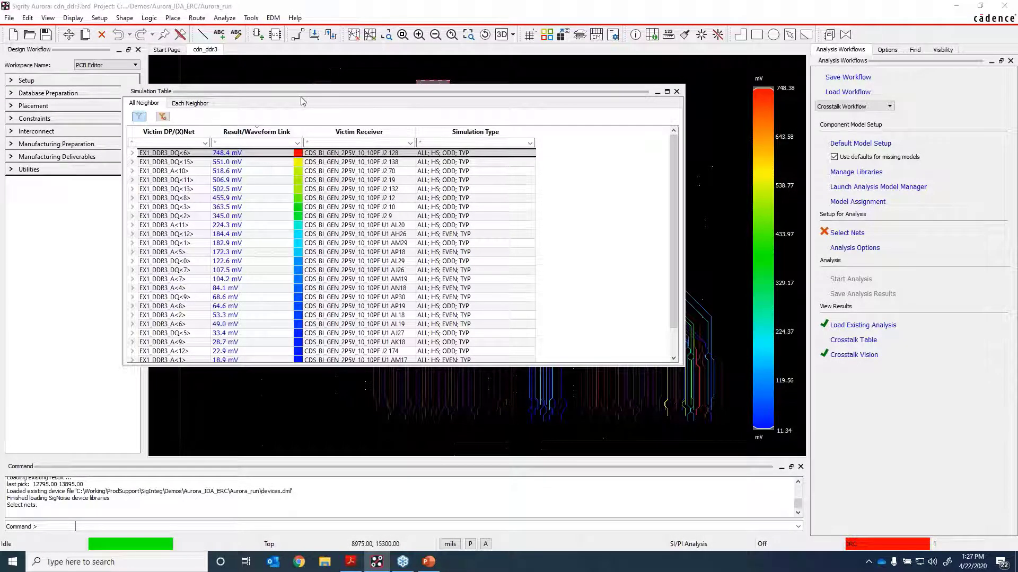
left_click_drag(303, 101, 256, 124)
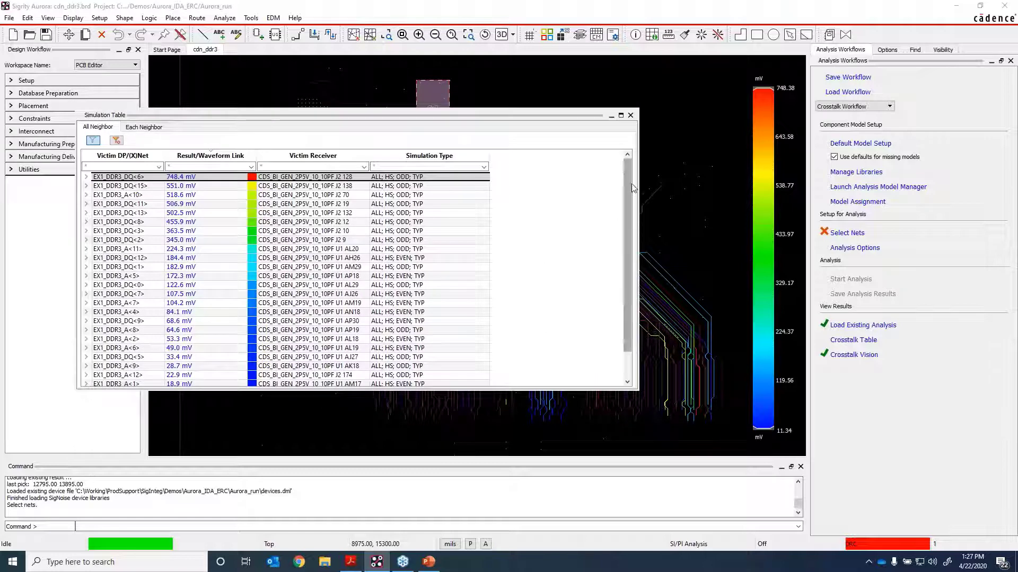
left_click(630, 115)
Step: Change the analysis workflow to Reflection Workflow and review the available nets without selecting any
left_click(850, 108)
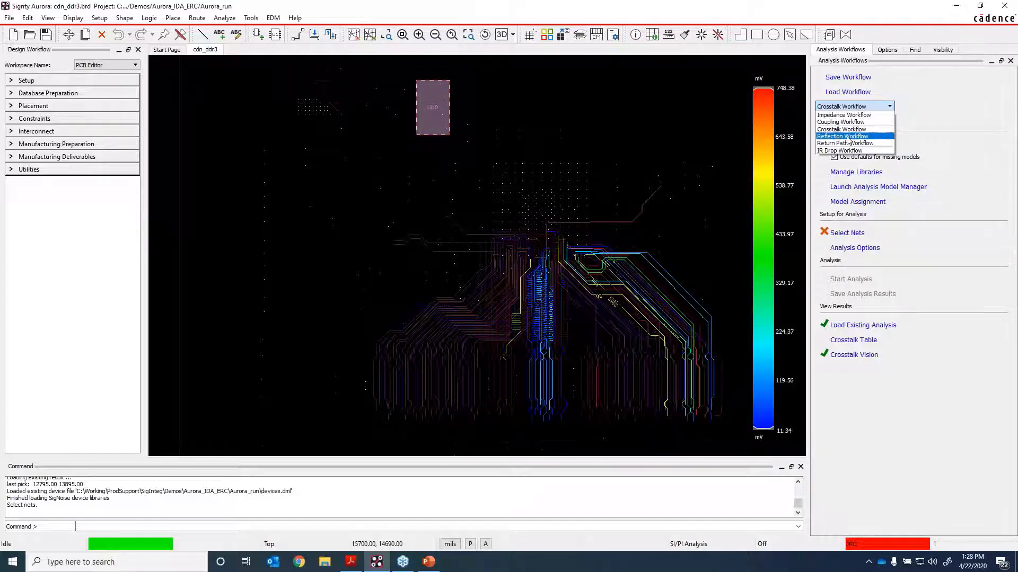
left_click(847, 137)
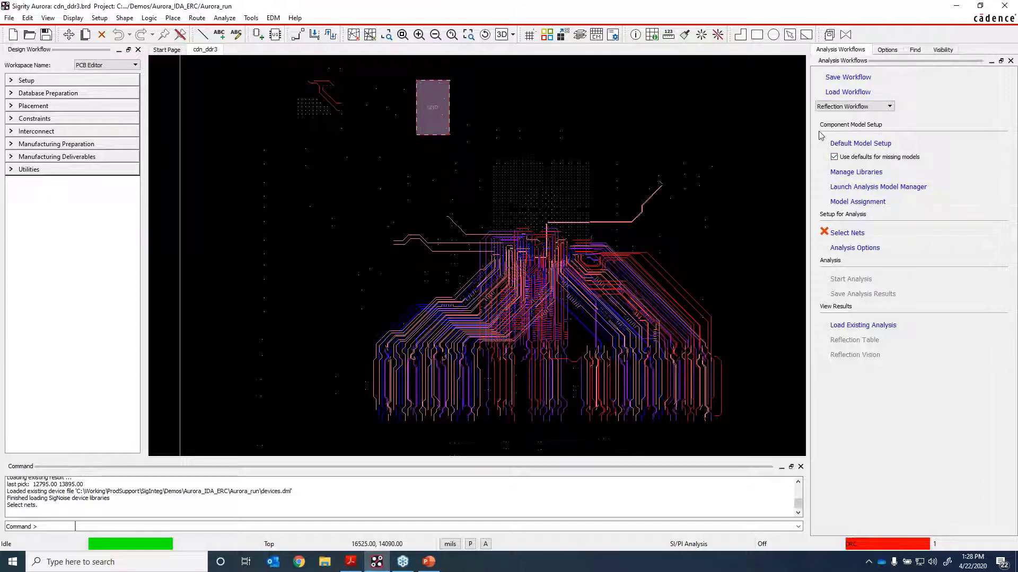
left_click(844, 236)
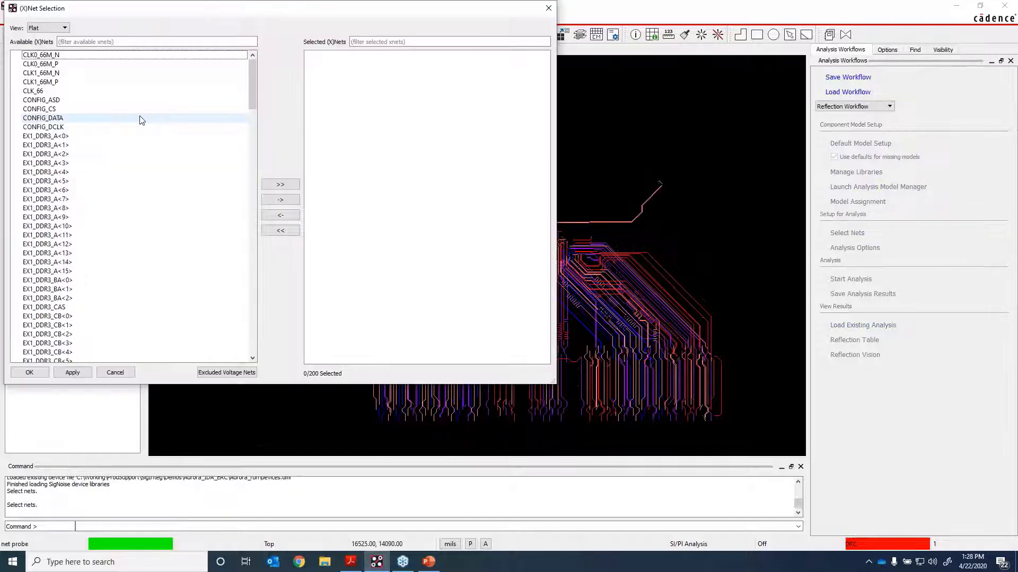
left_click(549, 9)
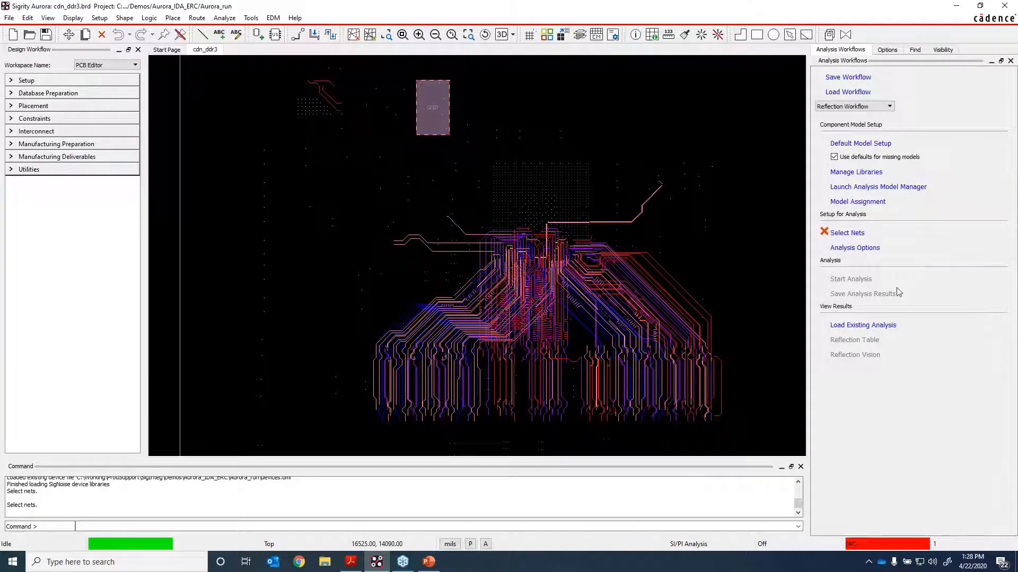
Step: Load the existing reflection simulation results from Ref1.rfltida and examine the coloured DDR3 routing up close
left_click(875, 326)
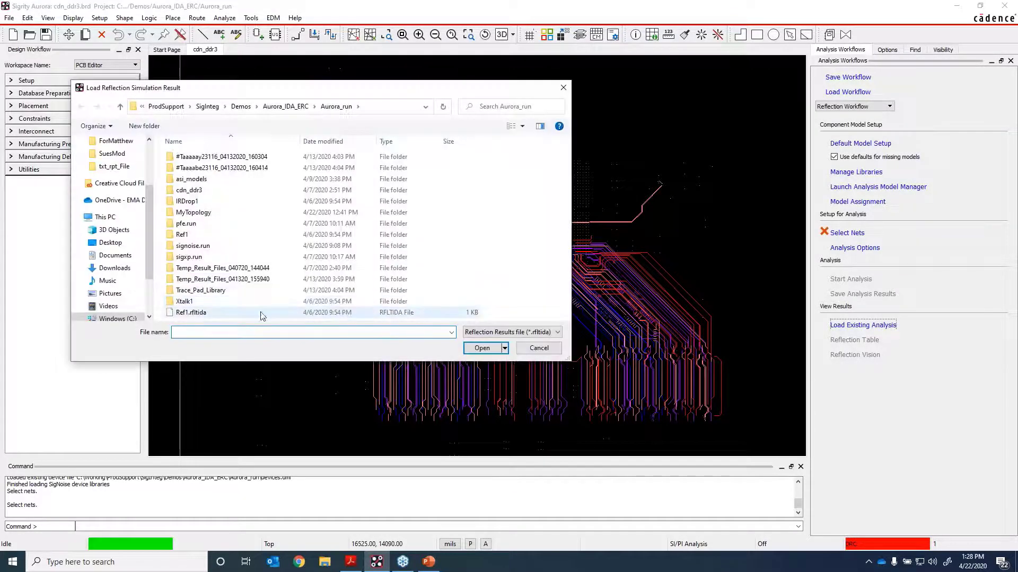
left_click(191, 313)
left_click(481, 348)
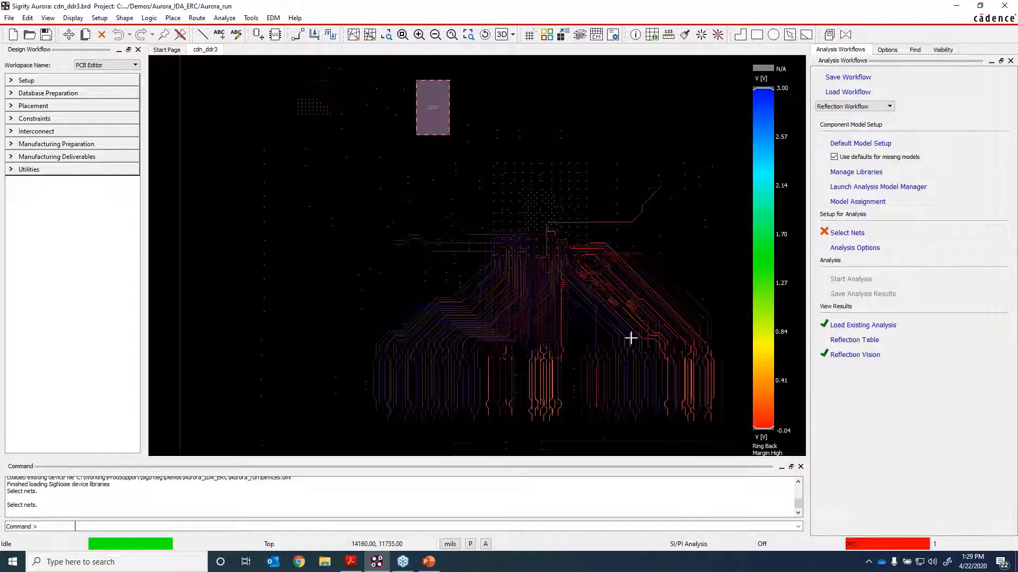
scroll(630, 337, "down", 2)
scroll(631, 337, "up", 3)
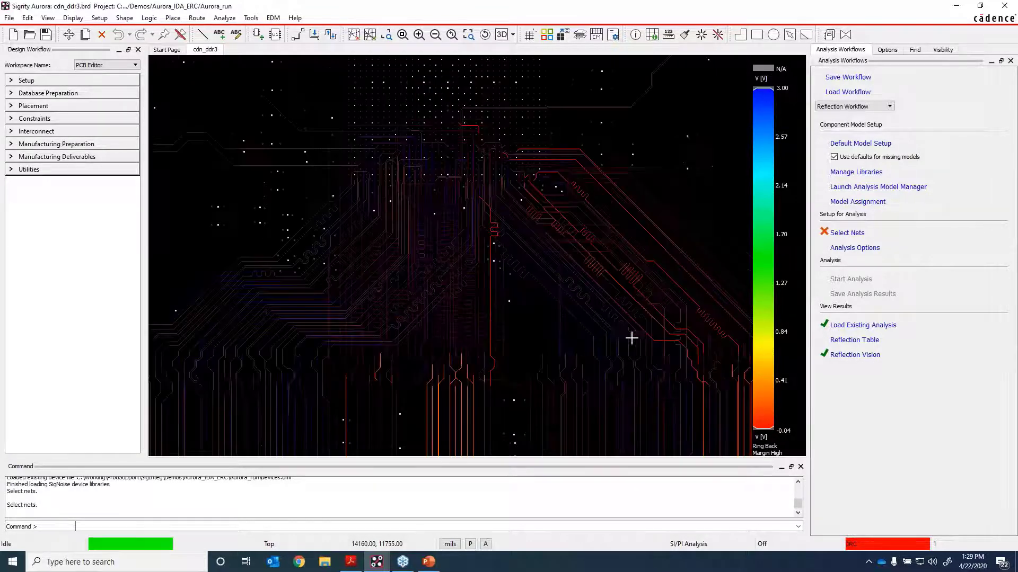
Step: Open the reflection table and sort the nets by Ring Back Margin High from highest to lowest
left_click(866, 344)
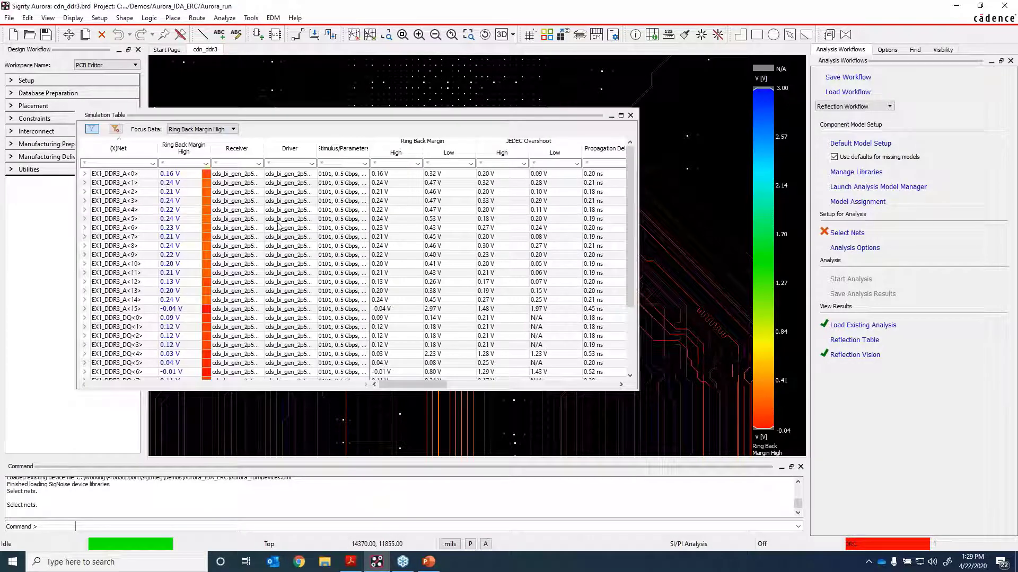
left_click(183, 149)
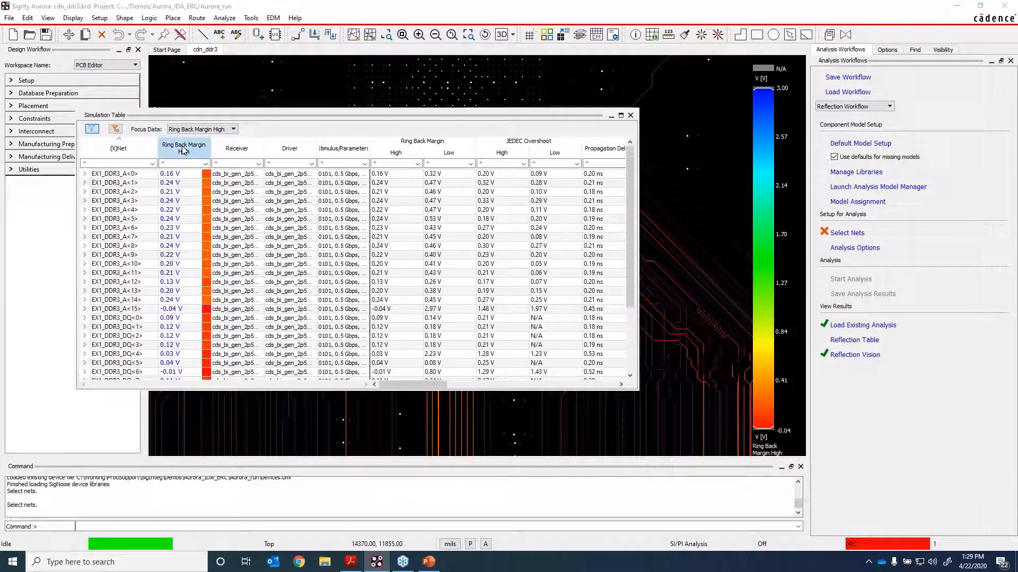
left_click(184, 149)
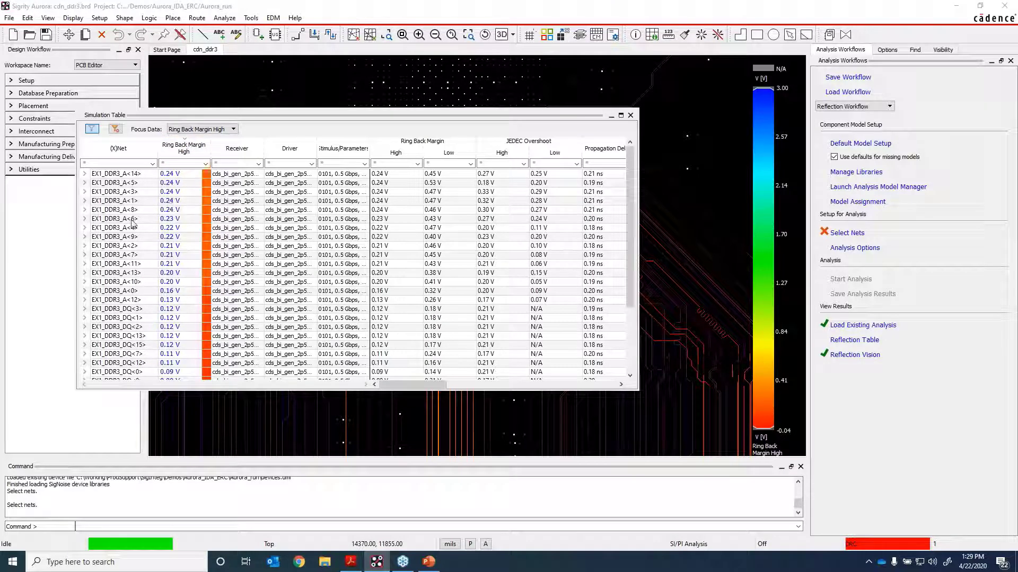
Step: Examine the reflection waveform of net EX1_DDR3_A<8>, then close the plot and the reflection table
double_click(177, 211)
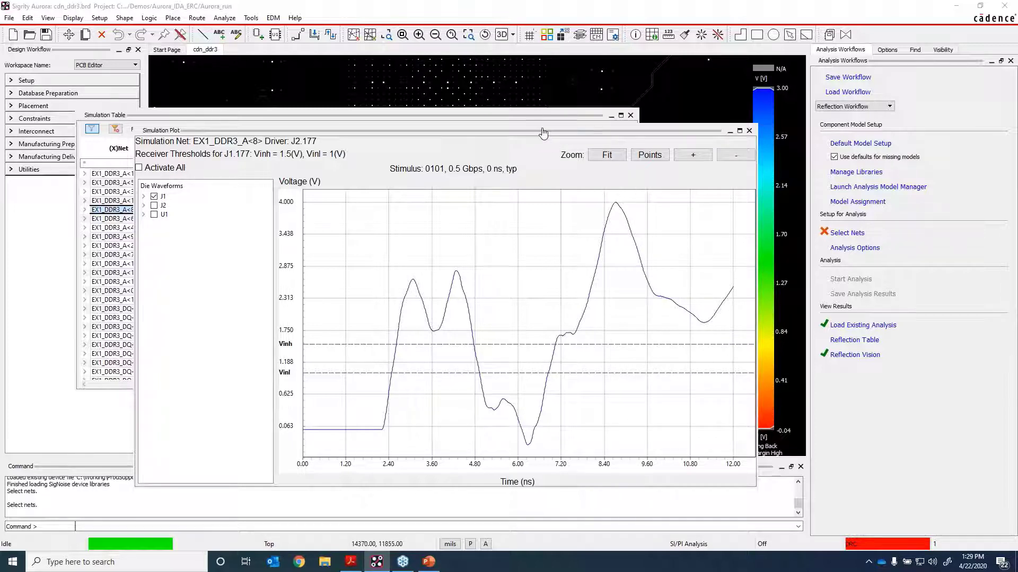
left_click_drag(536, 128, 503, 90)
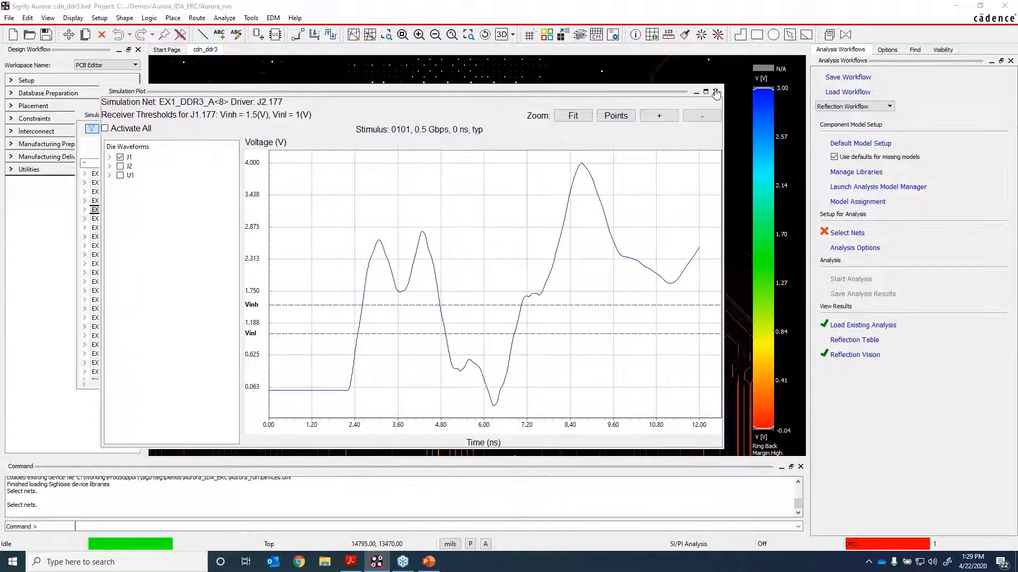
left_click(715, 93)
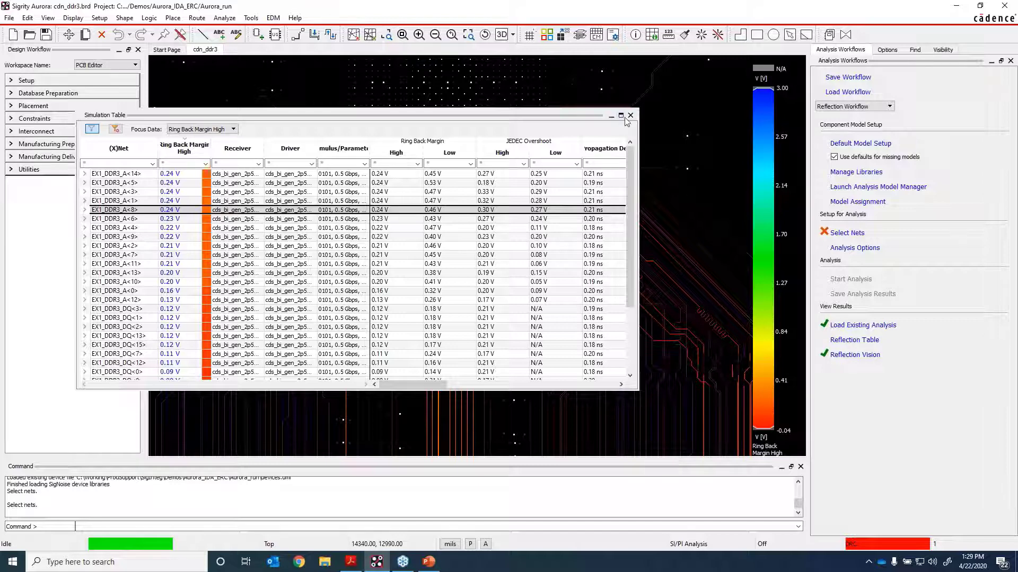
left_click(630, 115)
Step: Change the analysis workflow to Return Path Workflow and bring the full DDR3 routing into view
left_click(821, 108)
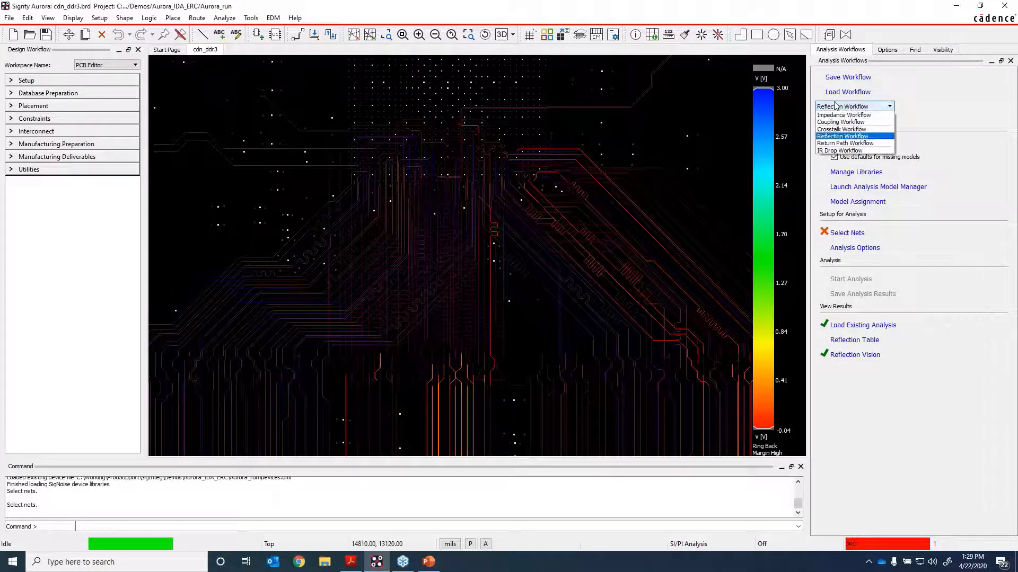
left_click(842, 143)
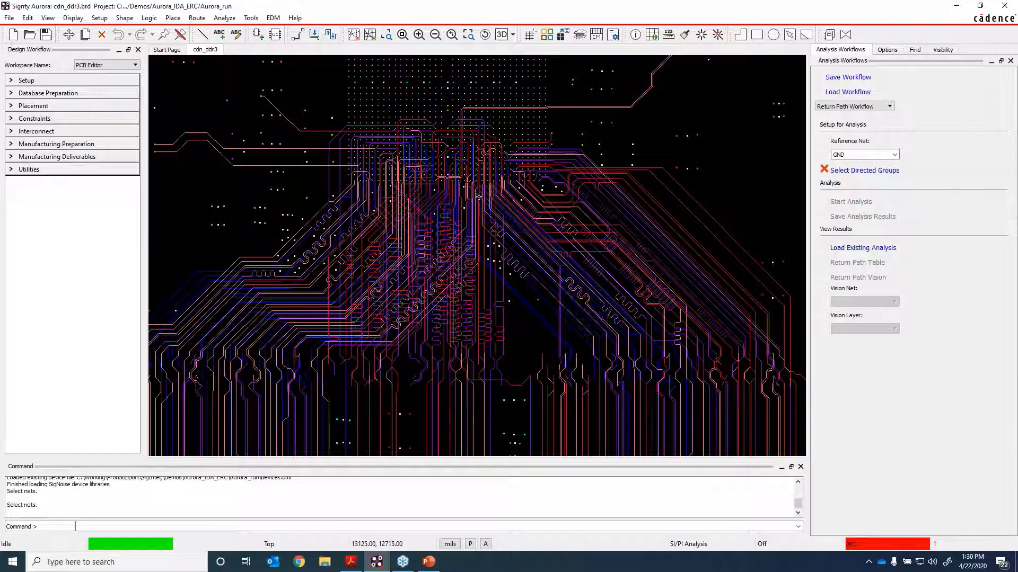
scroll(479, 196, "down", 2)
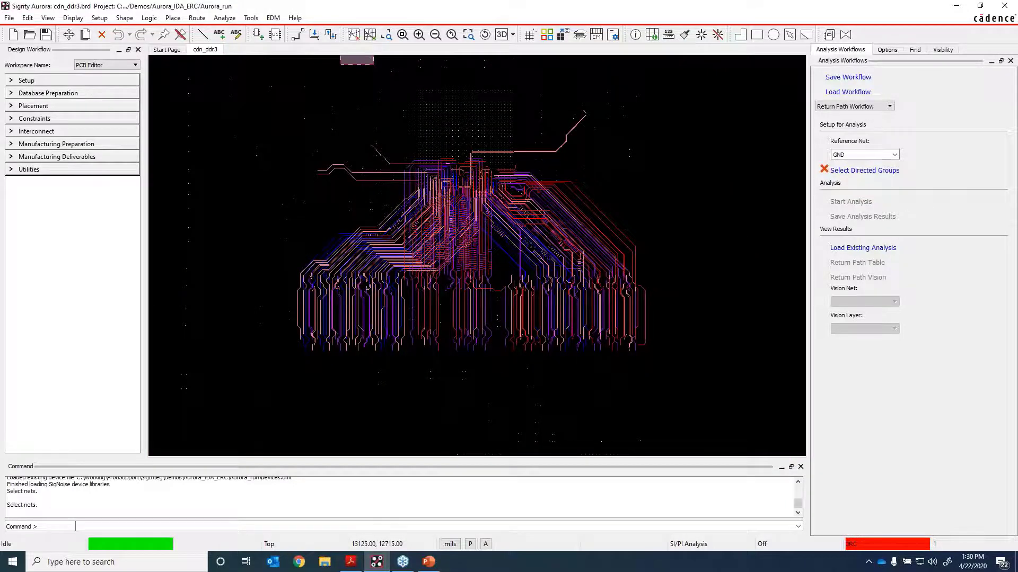
scroll(479, 197, "up", 2)
scroll(480, 195, "down", 2)
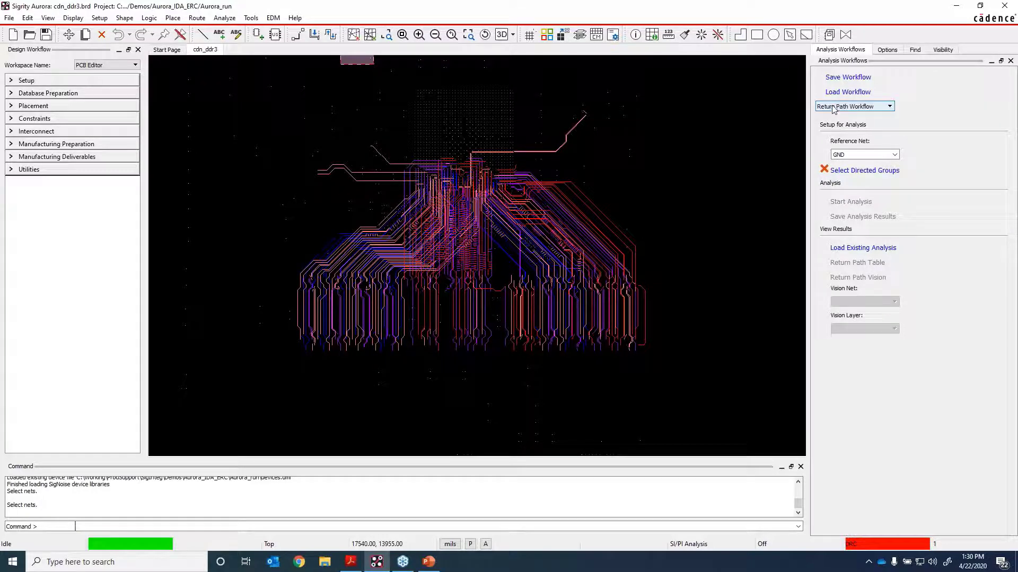
Step: Choose GND as the reference net and review the directed group selection options without creating a group
left_click(895, 155)
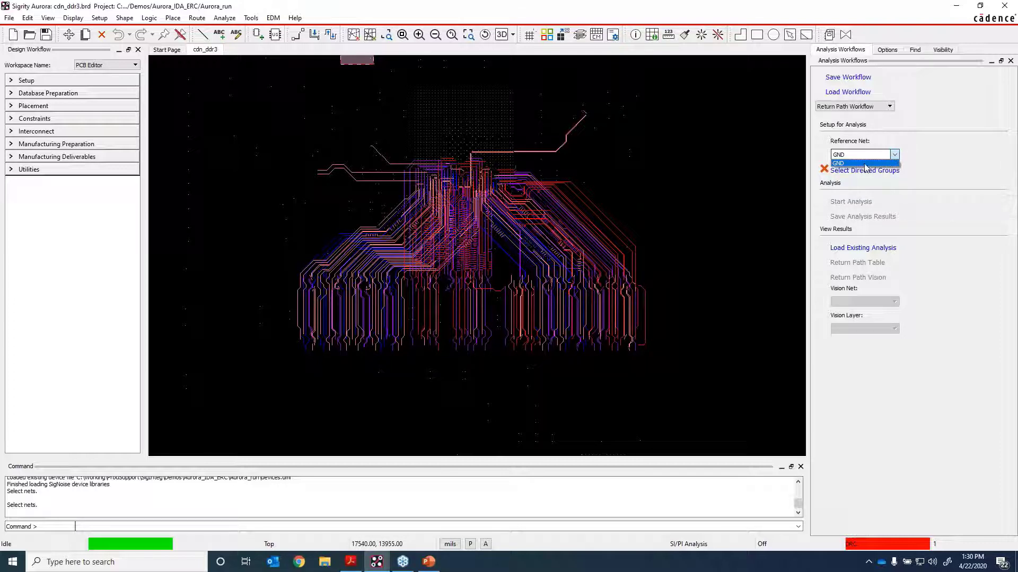
left_click(864, 164)
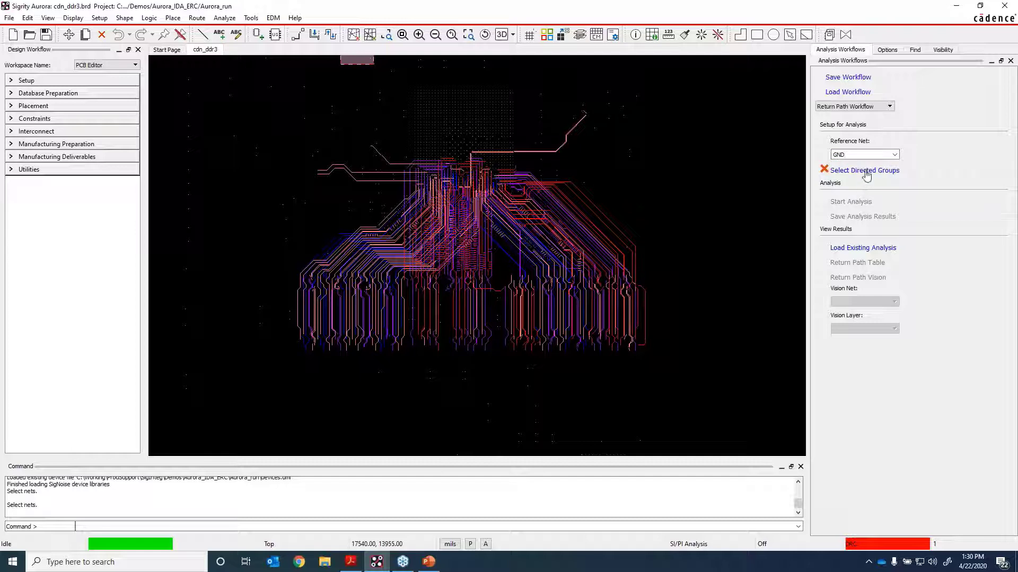
left_click(865, 171)
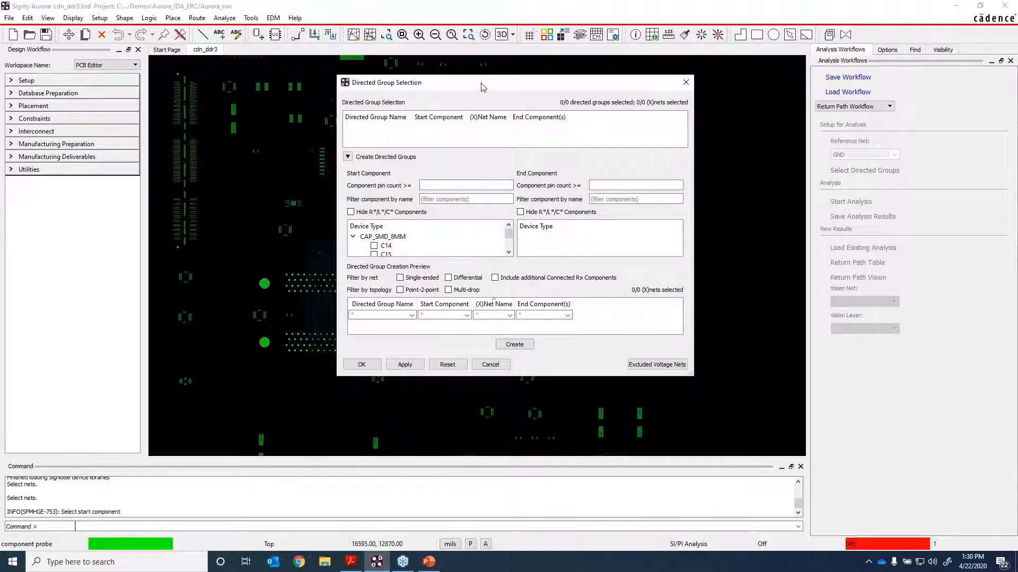
left_click_drag(479, 86, 420, 88)
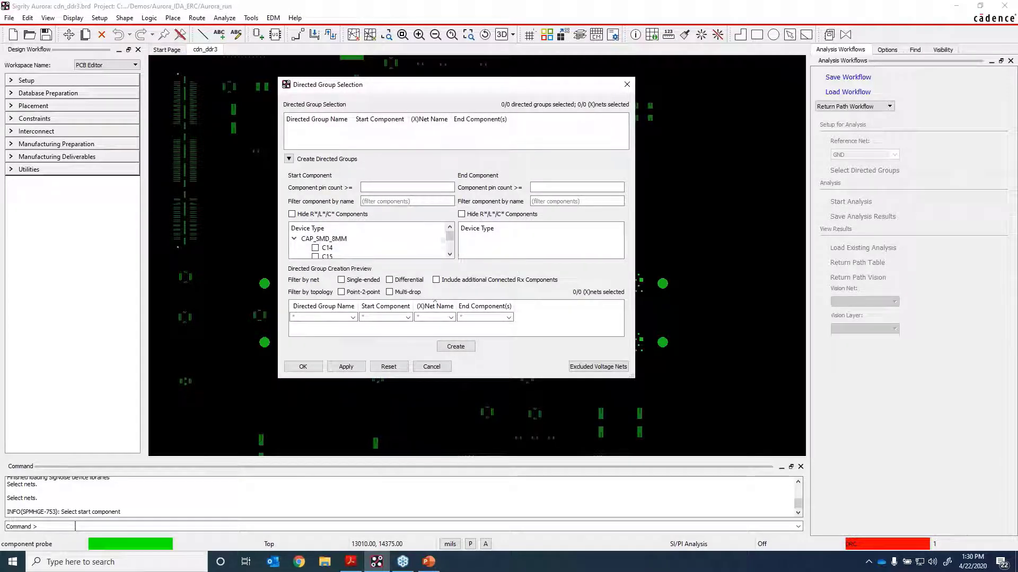
left_click(627, 86)
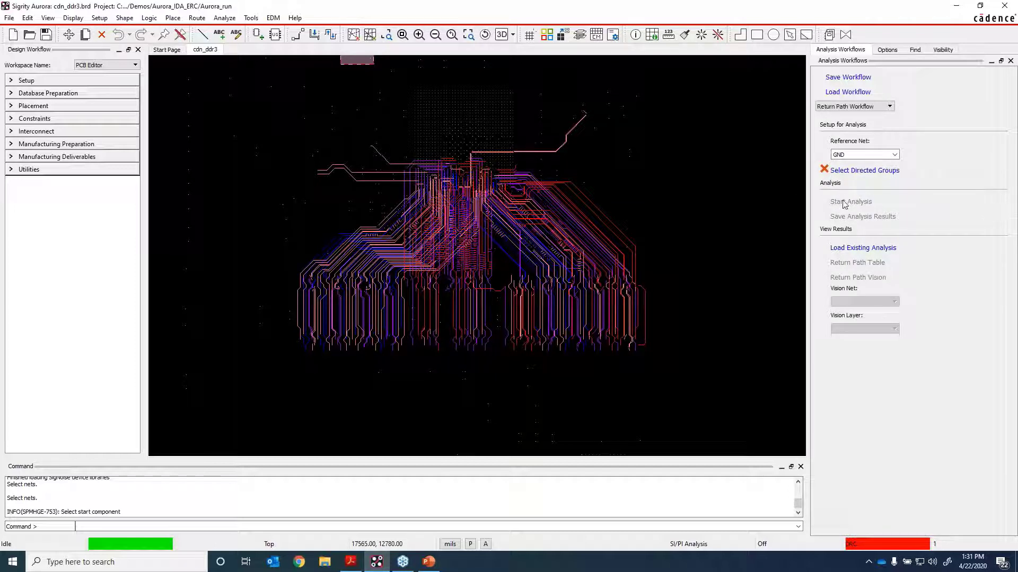
Step: Load the existing return path analysis results from cdn_ddr3.rpida
left_click(859, 248)
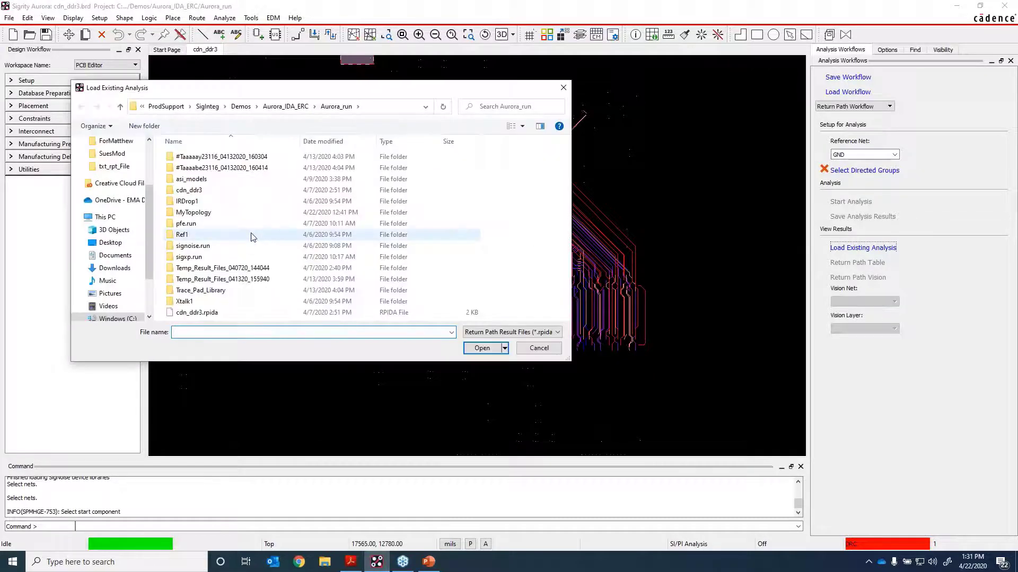
left_click(209, 313)
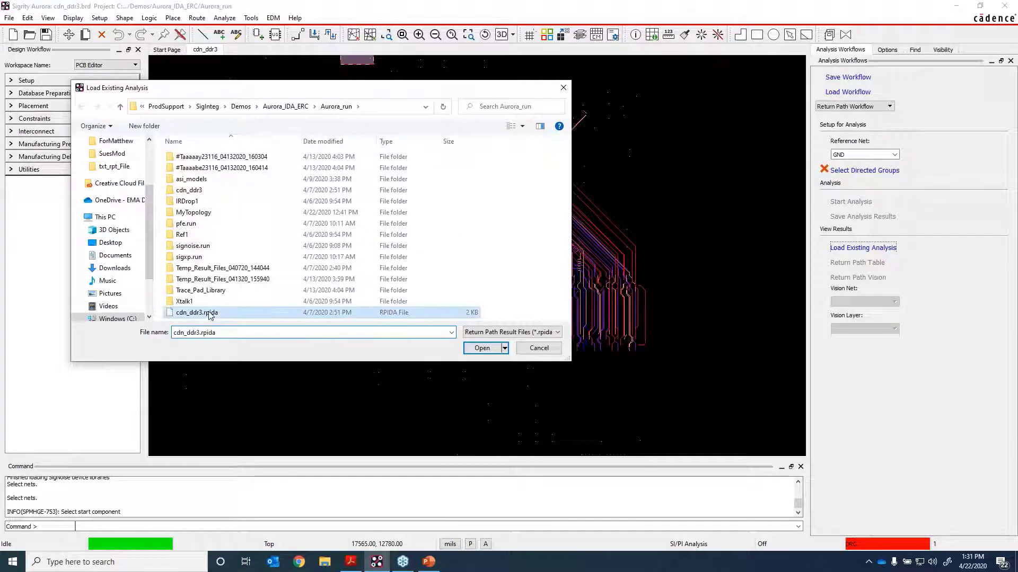
left_click(479, 348)
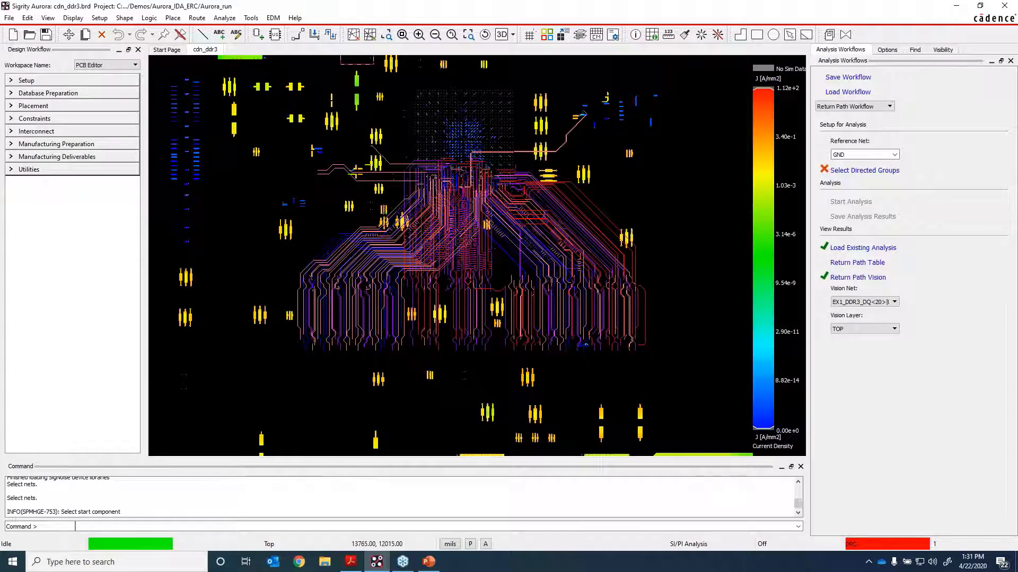
Step: Open the return path table, move it clear of the routing, and use EX1_DDR3_DQ<20> as the vision net
left_click(861, 264)
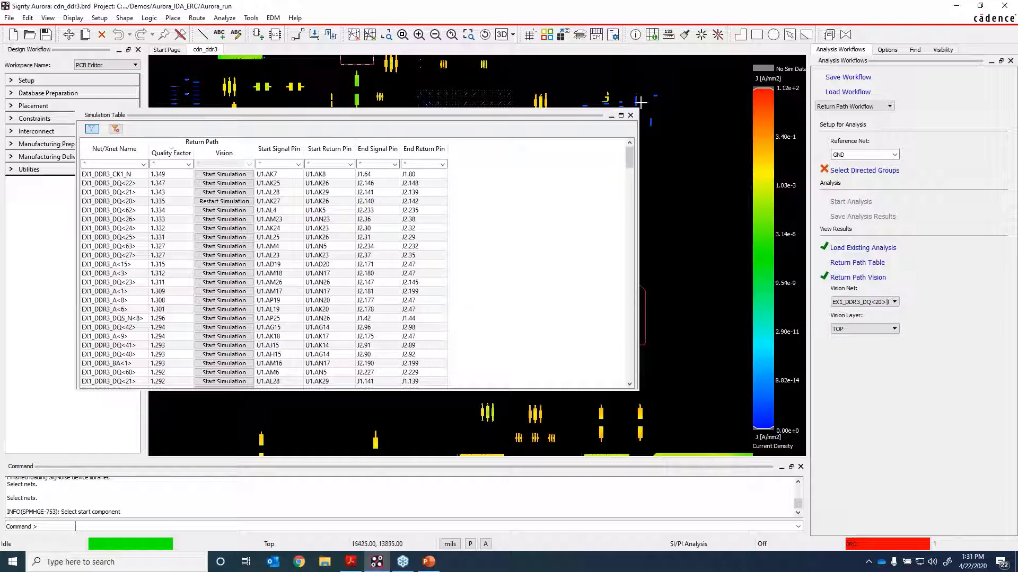
left_click_drag(494, 115, 440, 416)
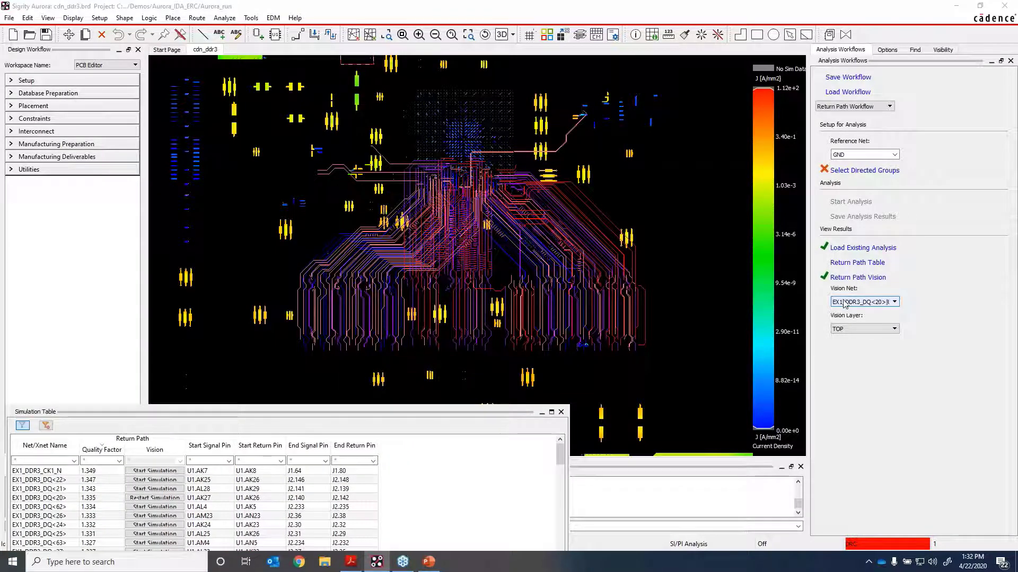
left_click(894, 302)
left_click(854, 311)
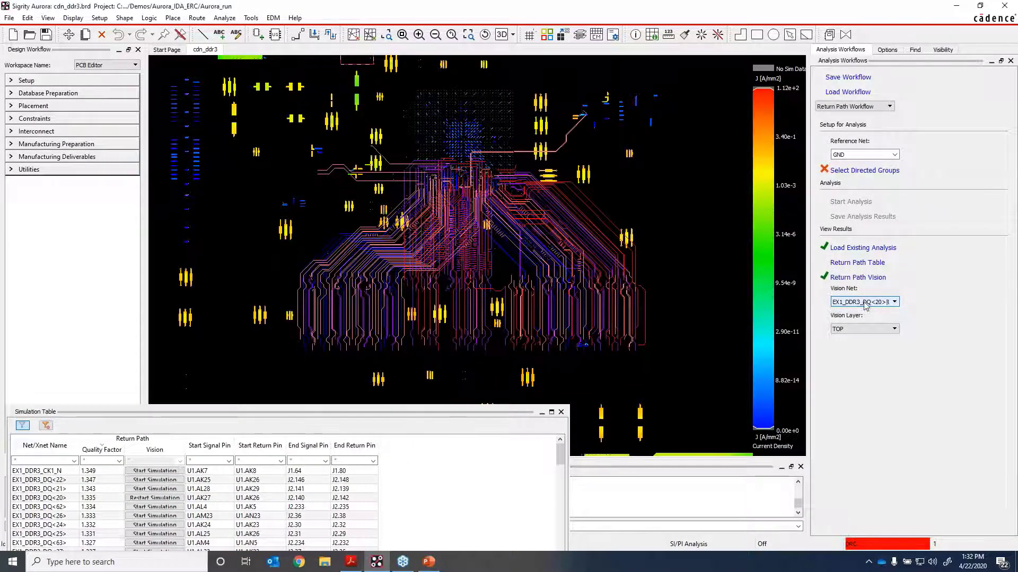
Step: Display the return path current density on layer GND_8 and inspect it closely around the connector pins
left_click(846, 330)
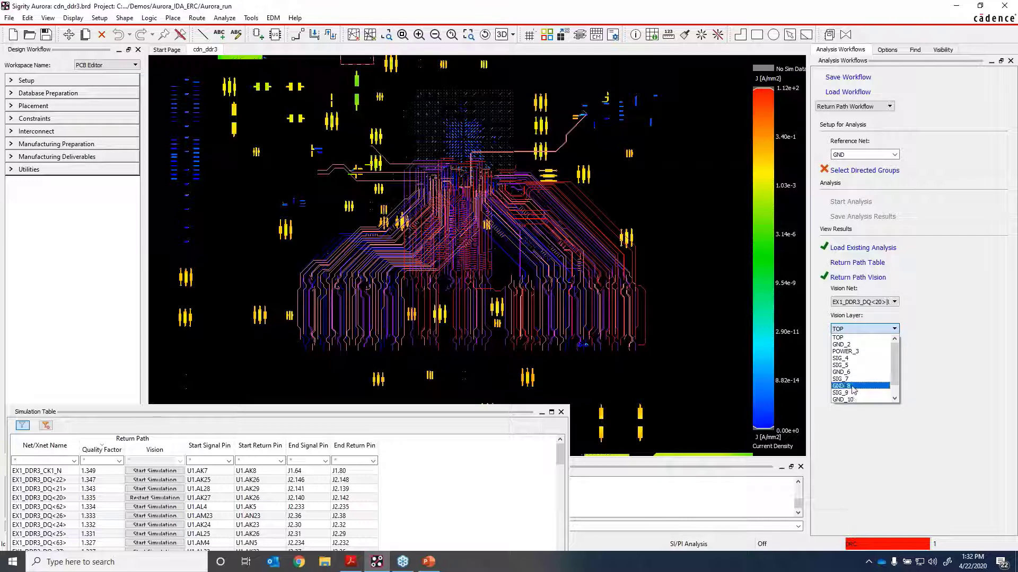
left_click(853, 386)
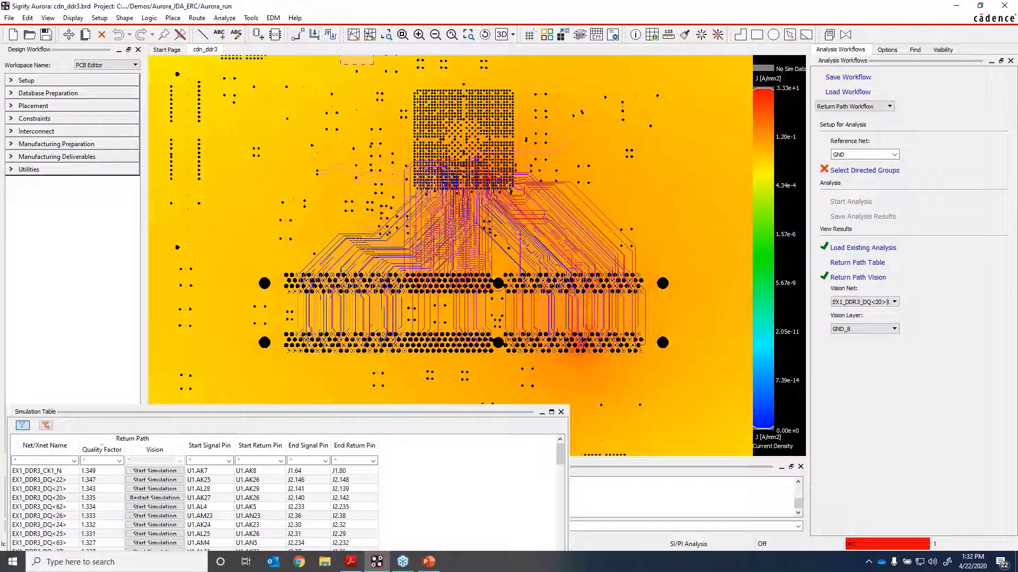
scroll(560, 277, "up", 5)
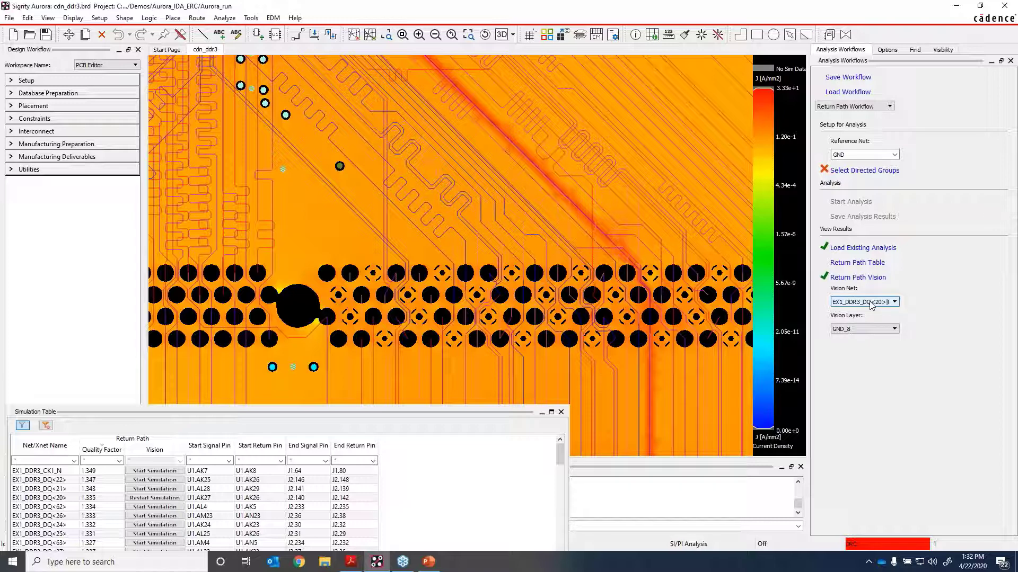
Step: Change the return path vision layer to GND_10, then bring the return path table back over the board and close it
left_click(855, 329)
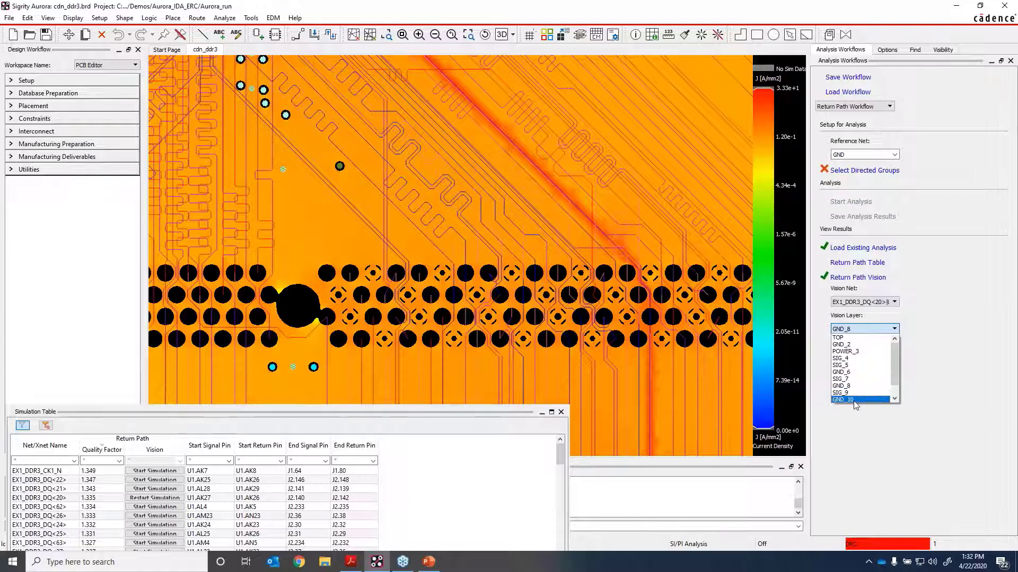
left_click(851, 400)
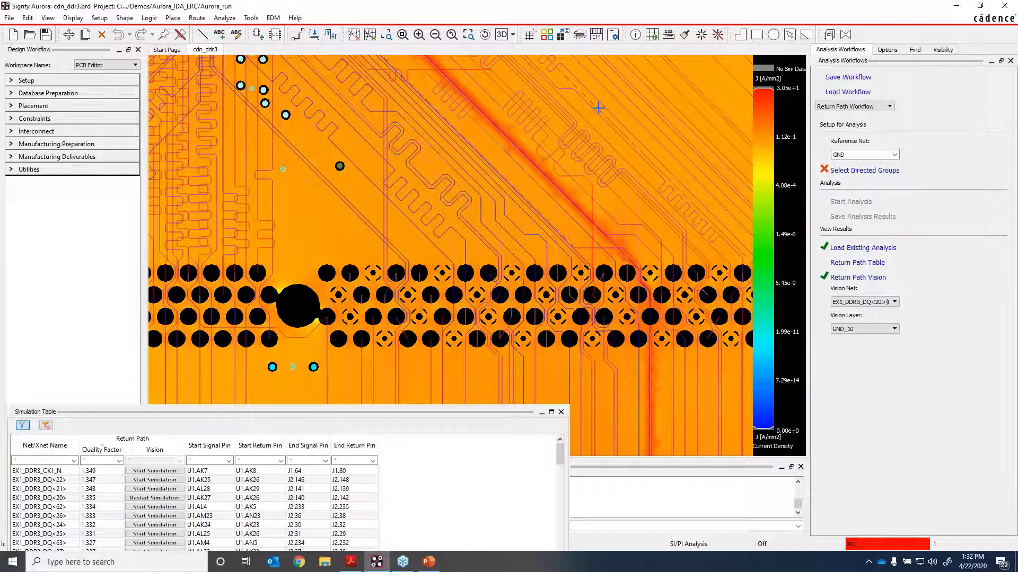
scroll(598, 108, "down", 2)
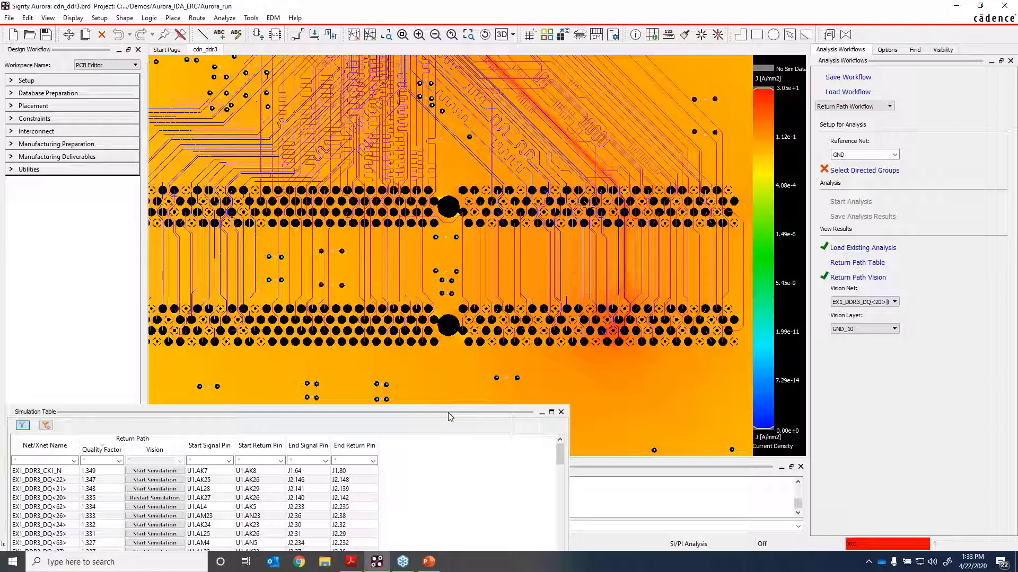
left_click_drag(447, 412, 514, 149)
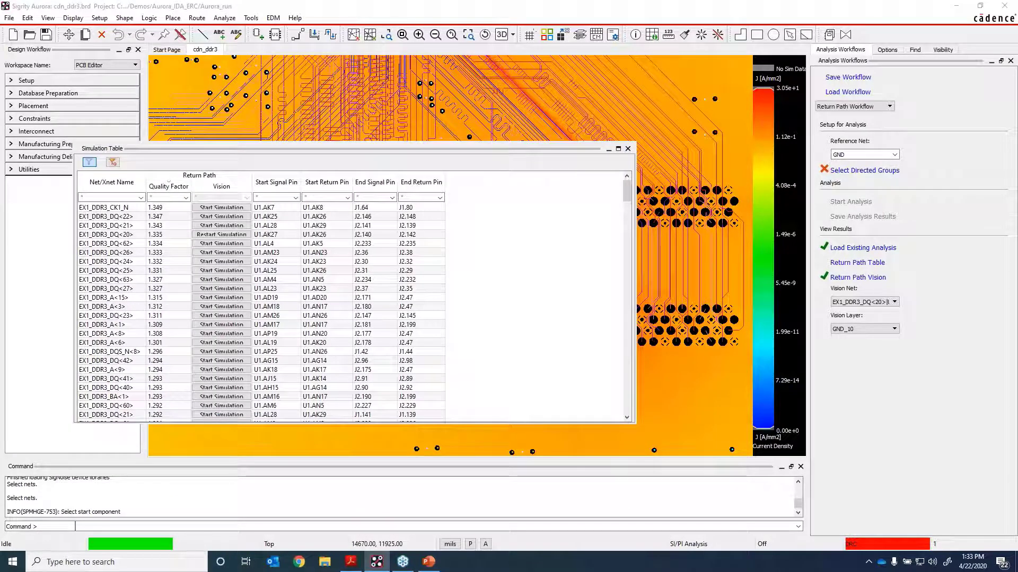
left_click(628, 150)
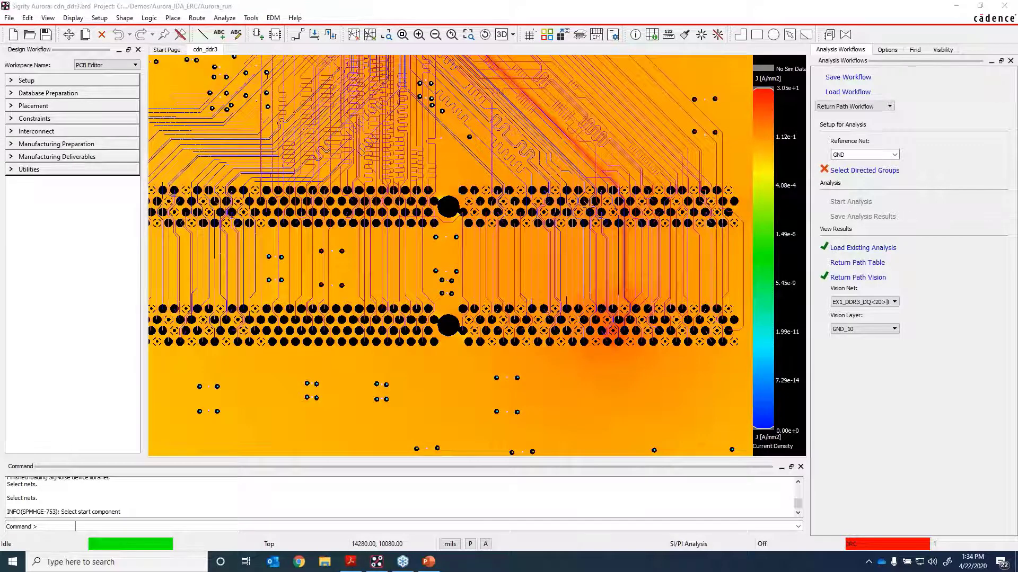
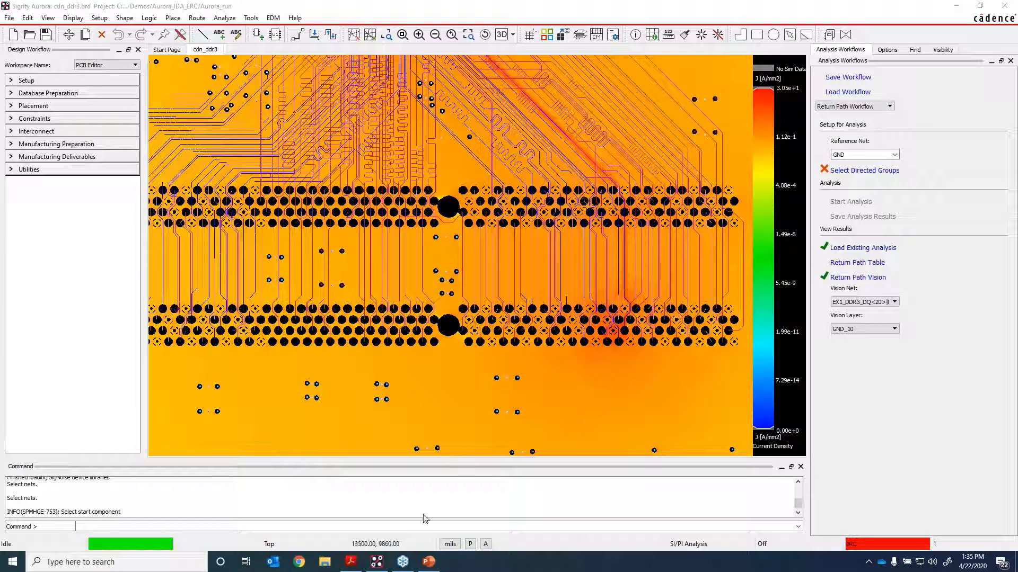
Step: Launch the Topology Editor from the board design and open the recent topology MyTopology
left_click(223, 19)
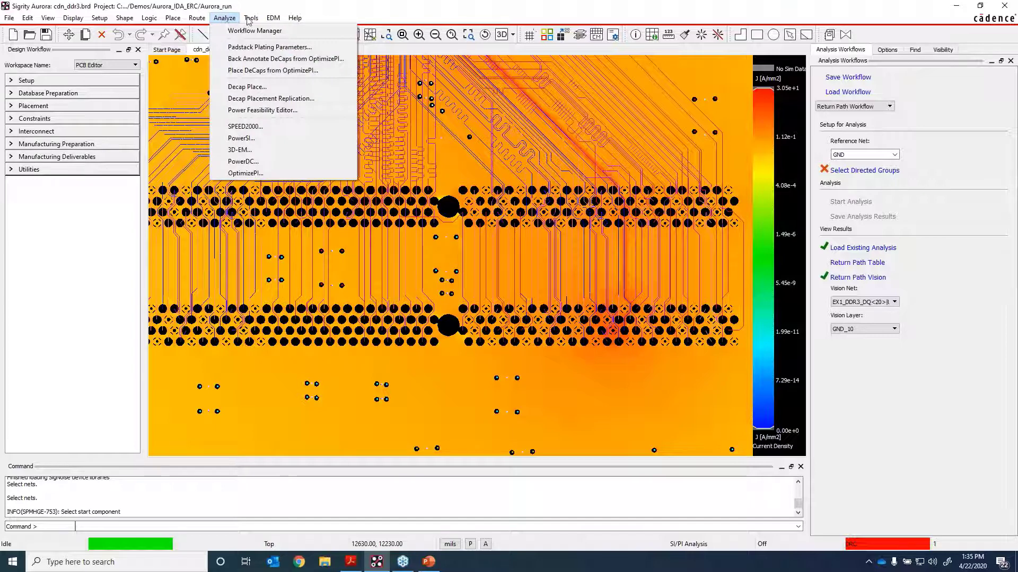
mouse_move(251, 18)
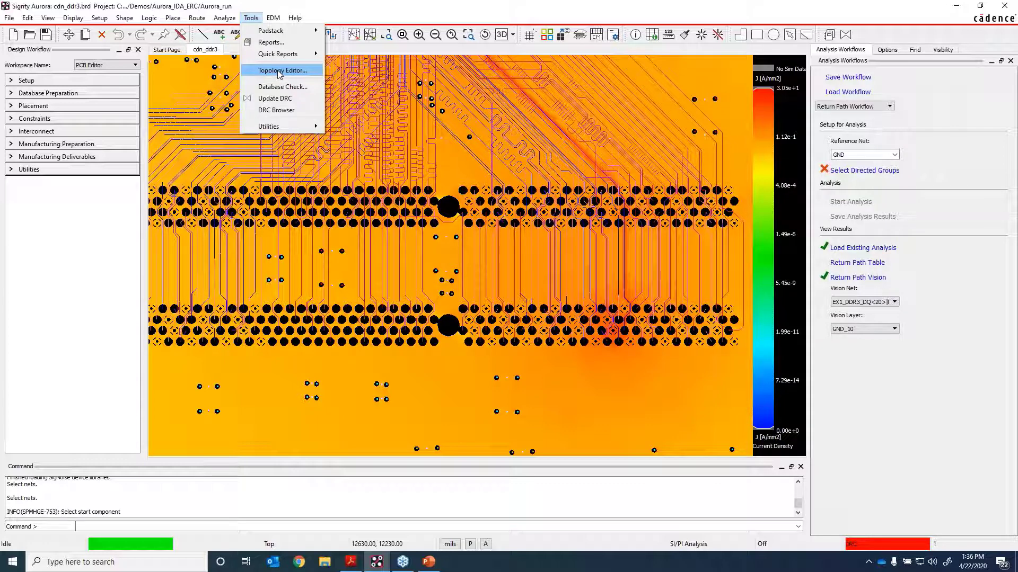
left_click(279, 72)
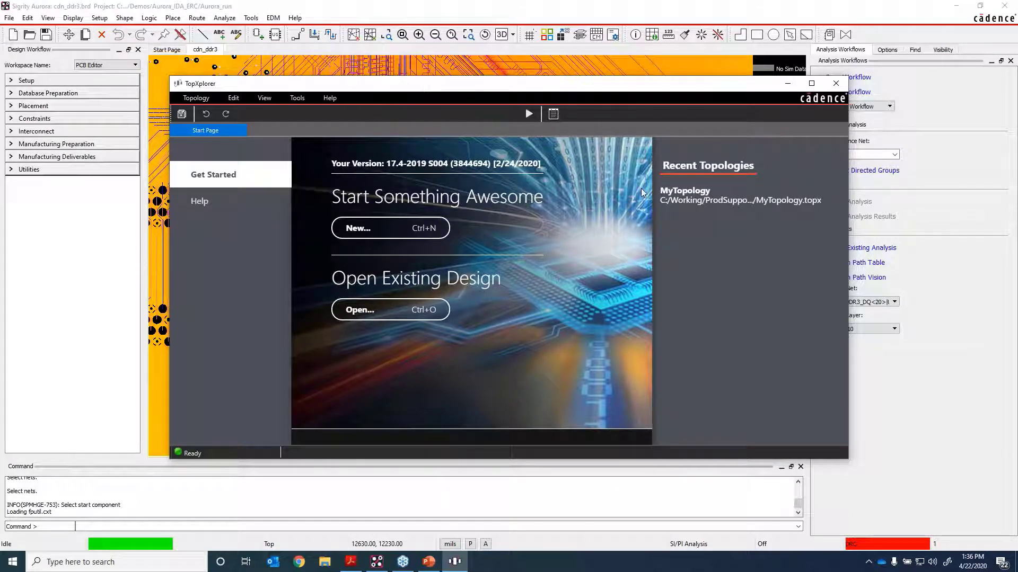
left_click(728, 197)
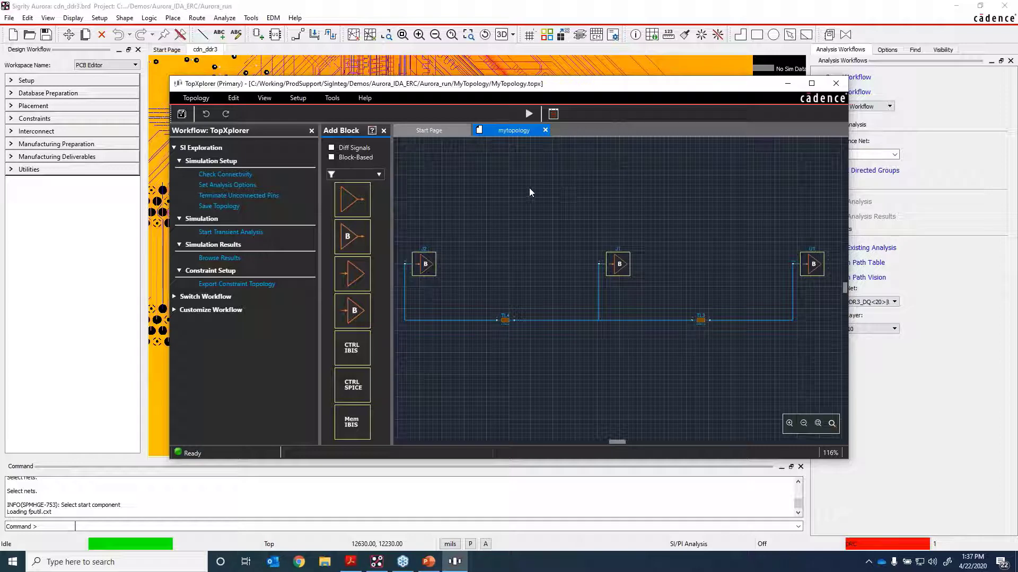
Step: View the Tran_Typ_Typ transient analysis waveforms of MyTopology, then close the results viewer and the topology editor
left_click(220, 258)
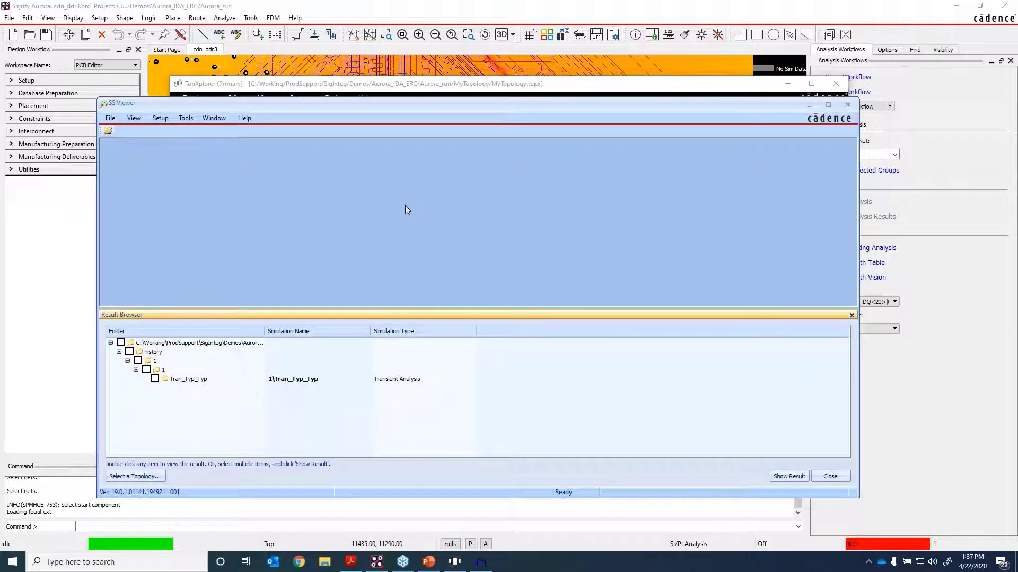
left_click(154, 379)
left_click(800, 477)
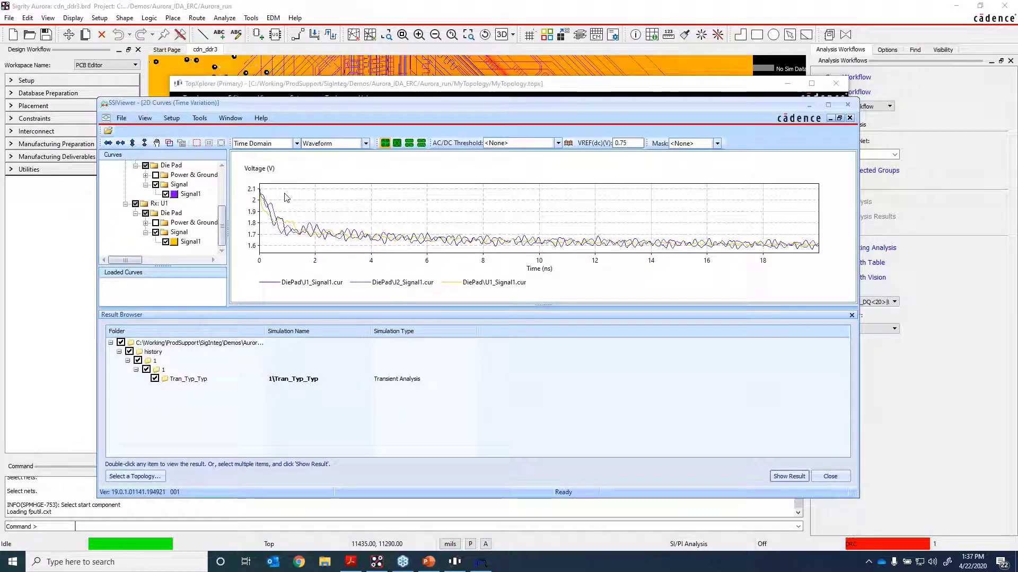
left_click(848, 106)
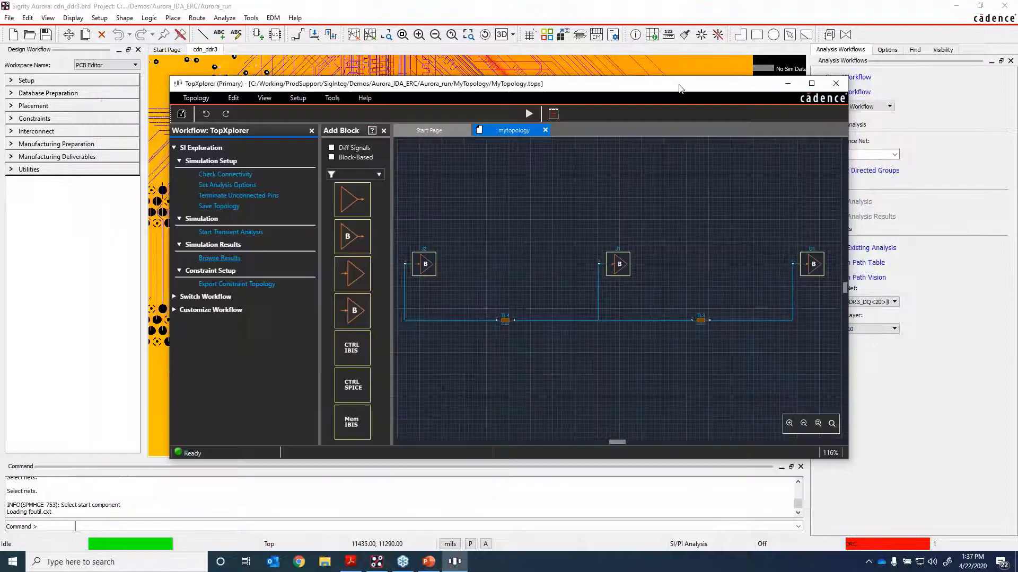
left_click_drag(665, 83, 637, 89)
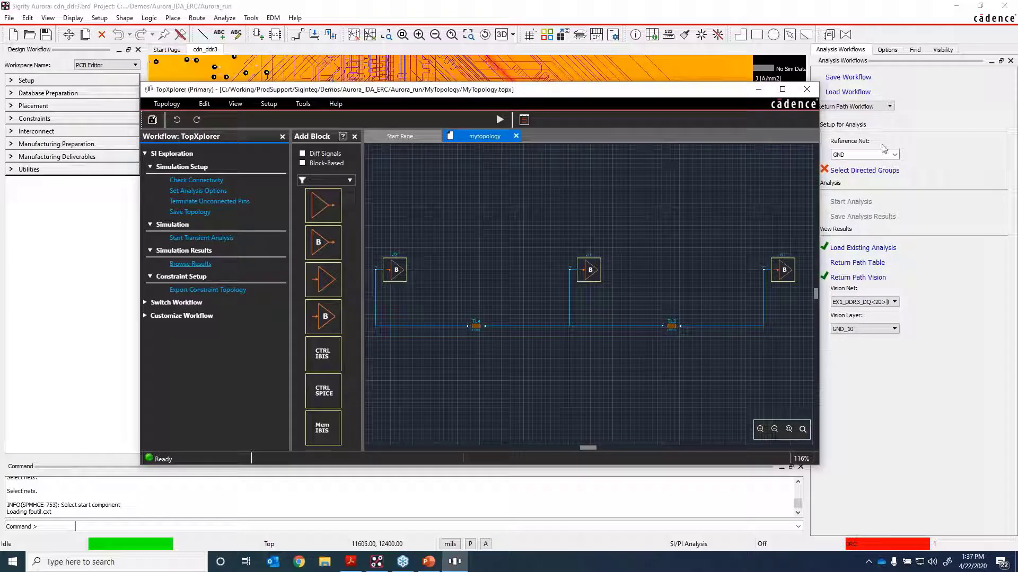
left_click(806, 89)
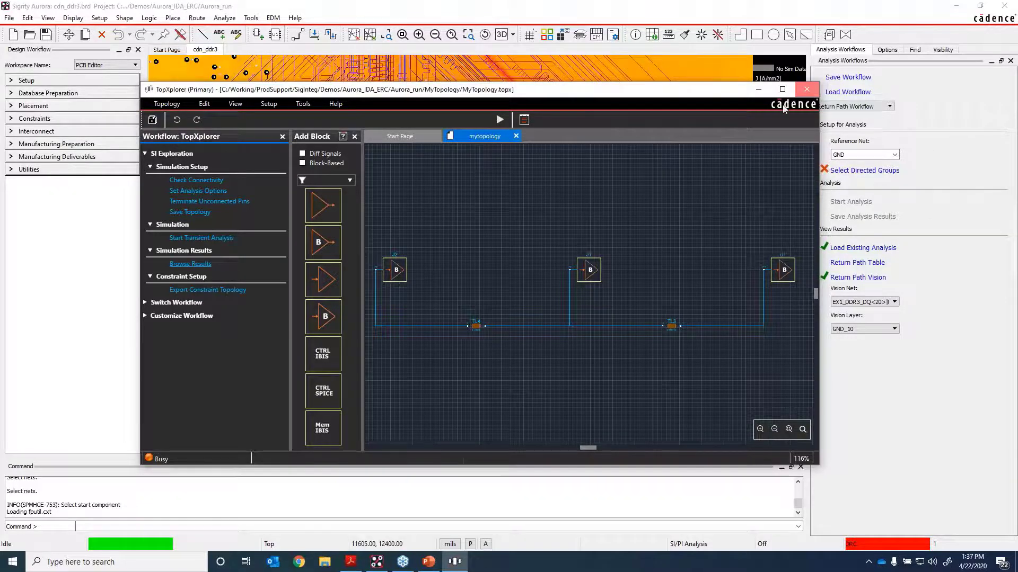